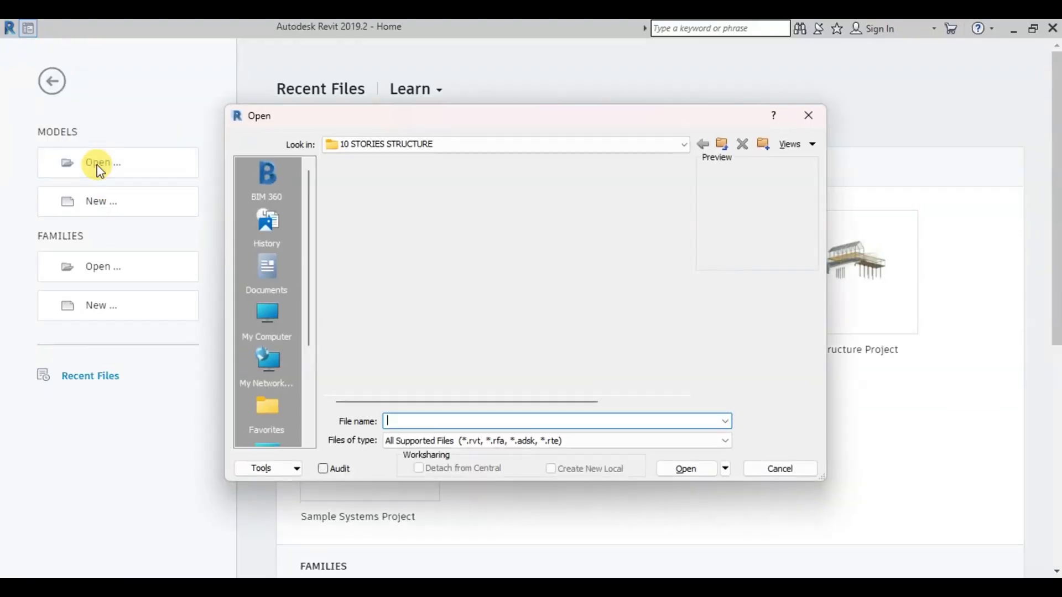
Open the 10 STORIES PROJECT.rvt model from the 10 STORIES STRUCTURE folder.
{"action": "left_click", "coordinate": [355, 194]}
{"action": "left_click", "coordinate": [684, 468]}
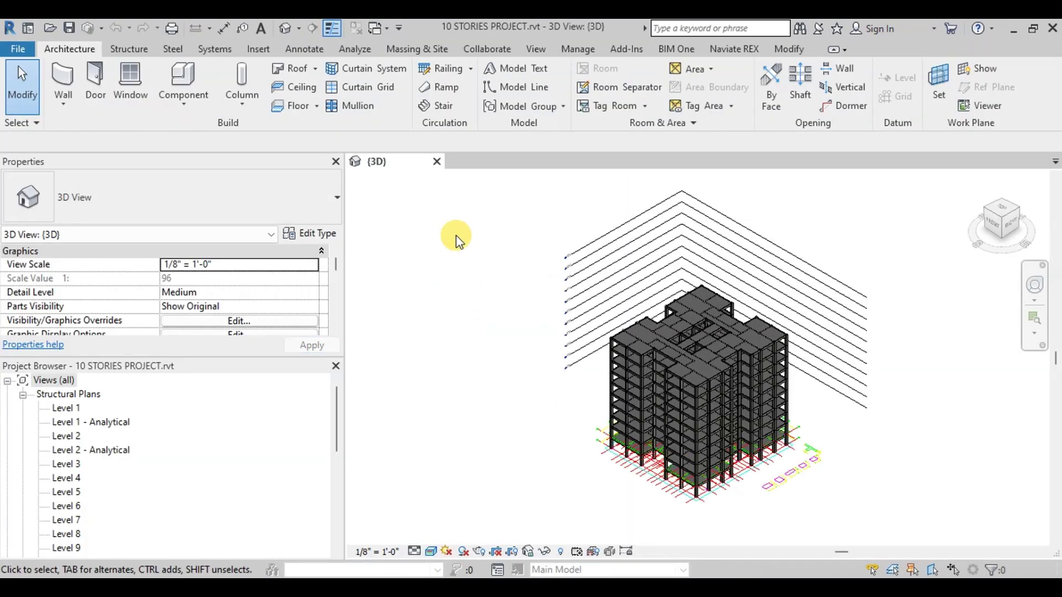
{"action": "scroll", "coordinate": [599, 255], "scroll_direction": "up", "scroll_amount": 1}
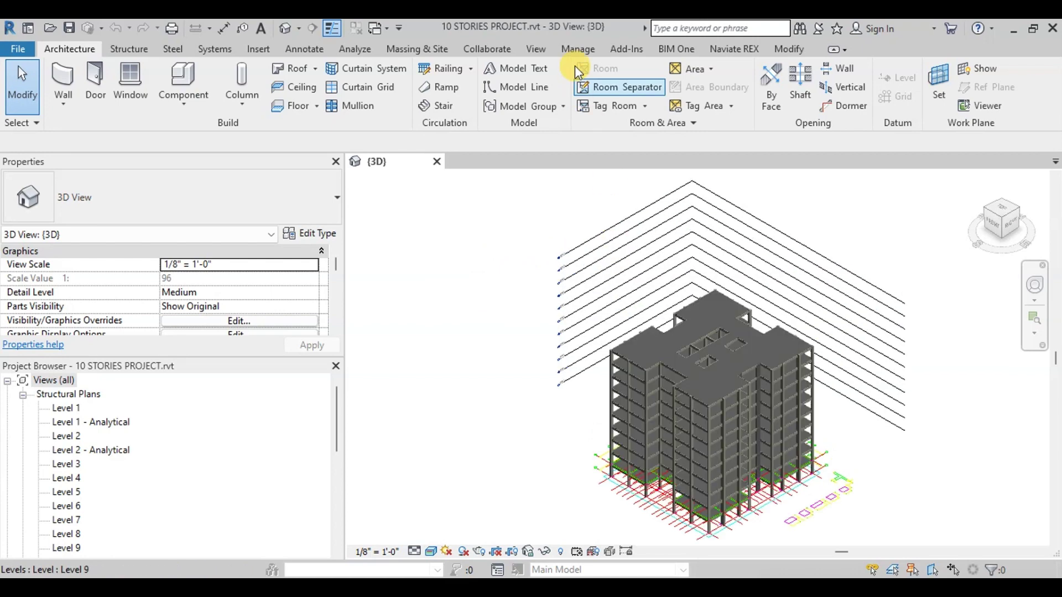
Open the view template manager and filter it to Structural templates for floor, structural and area plans.
{"action": "left_click", "coordinate": [534, 49]}
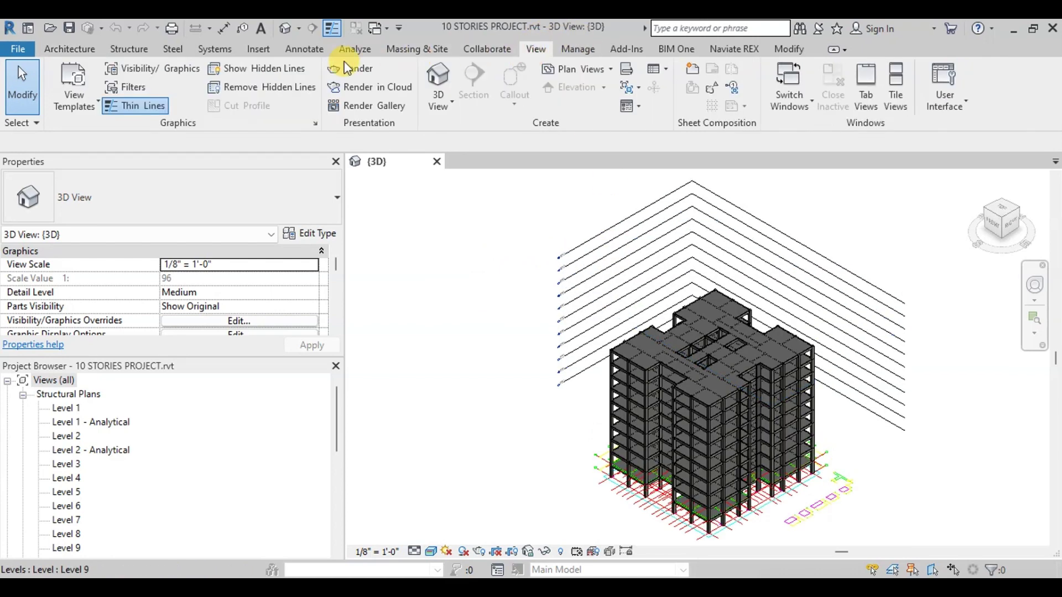
{"action": "left_click", "coordinate": [87, 101]}
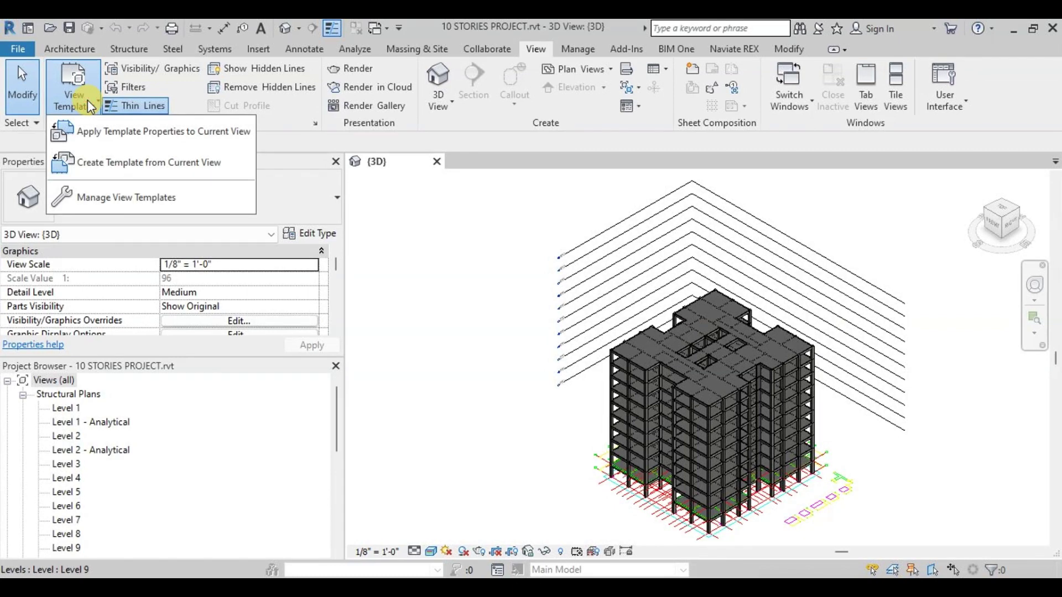
{"action": "left_click", "coordinate": [94, 198]}
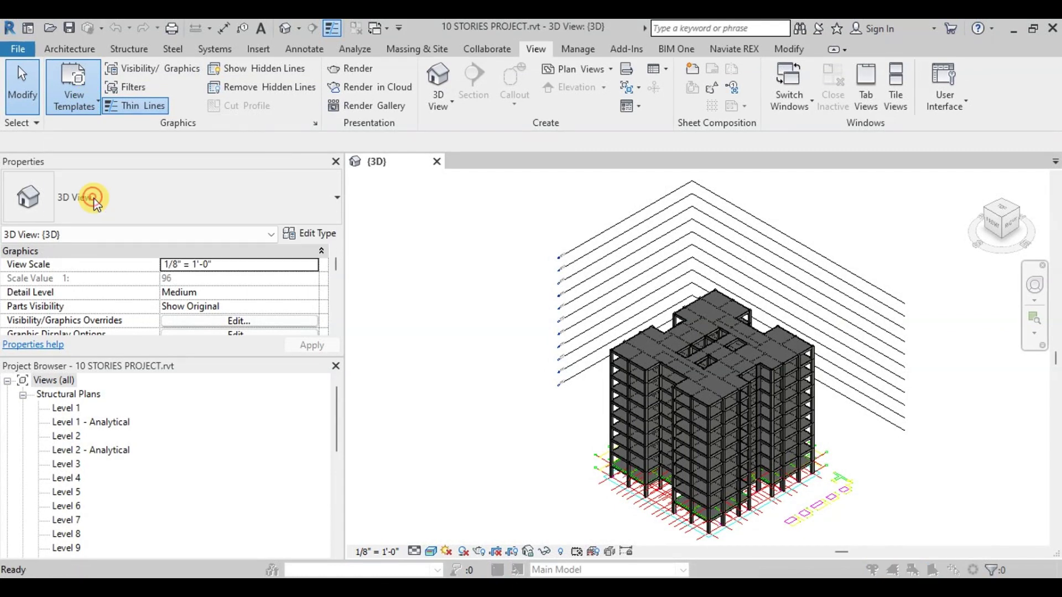
{"action": "left_click", "coordinate": [421, 179]}
{"action": "left_click", "coordinate": [419, 215]}
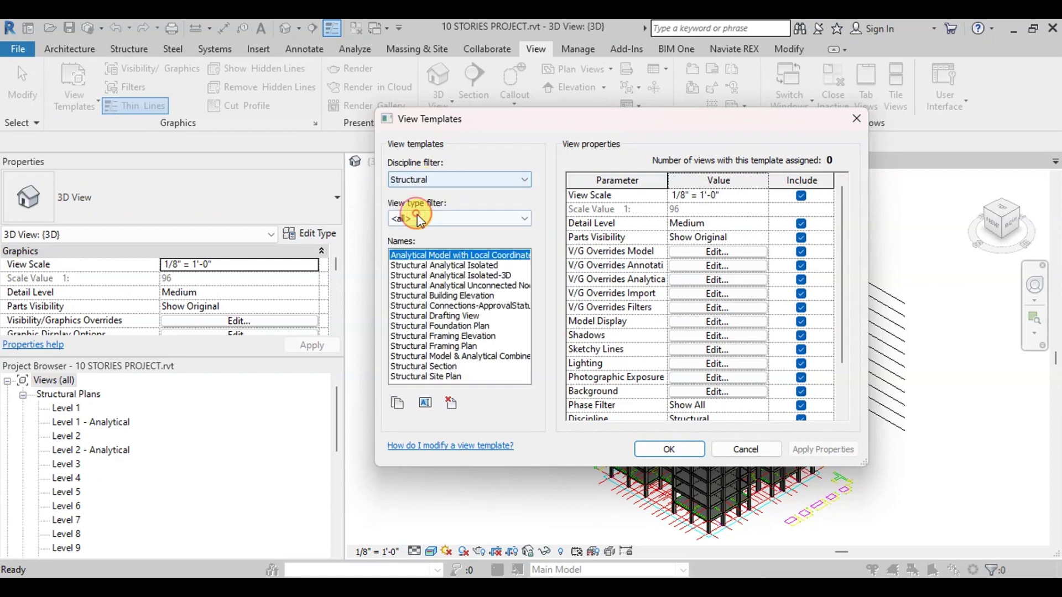
{"action": "left_click", "coordinate": [421, 217]}
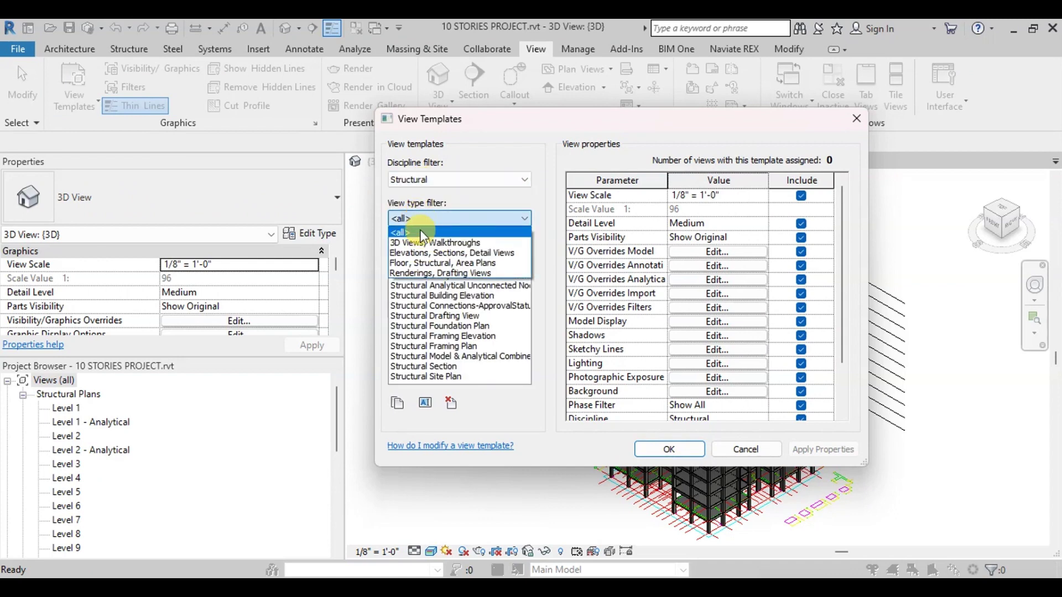
{"action": "left_click", "coordinate": [422, 262]}
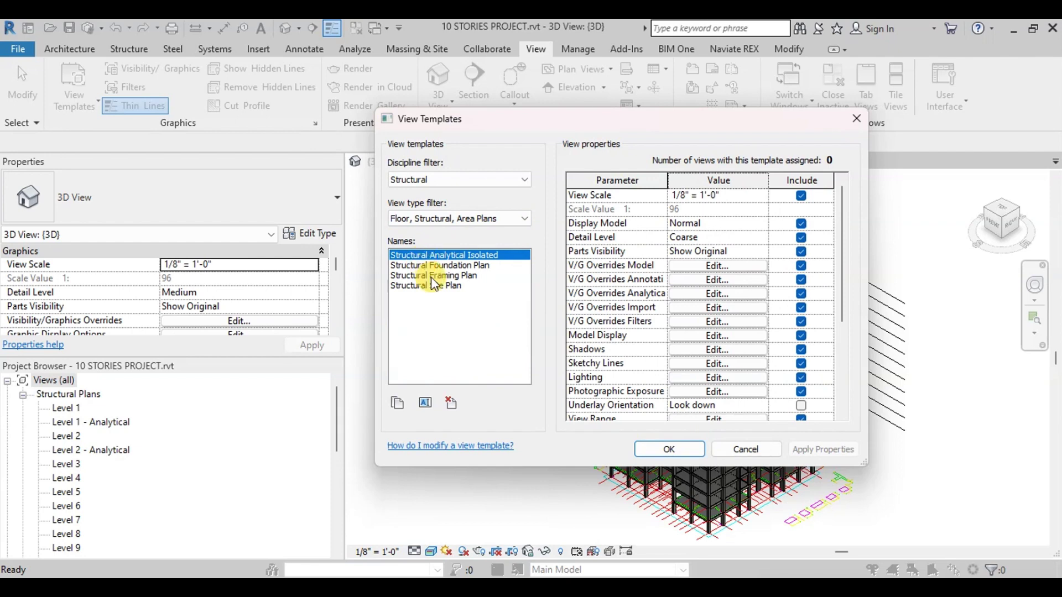
Duplicate the Structural Framing Plan view template under the name Structural Drawing Views.
{"action": "left_click", "coordinate": [433, 276]}
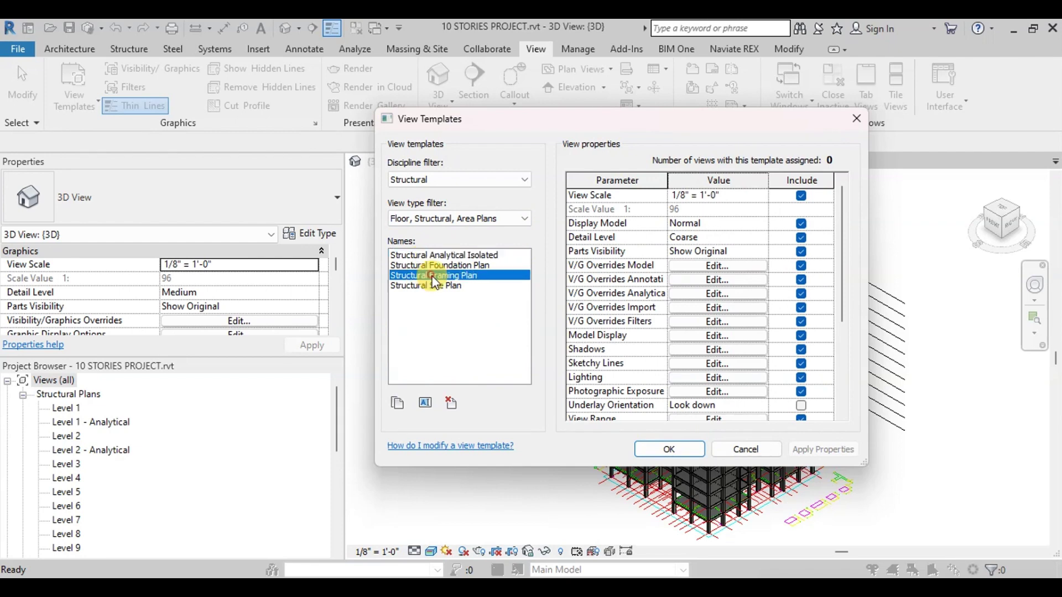
{"action": "left_click", "coordinate": [402, 407]}
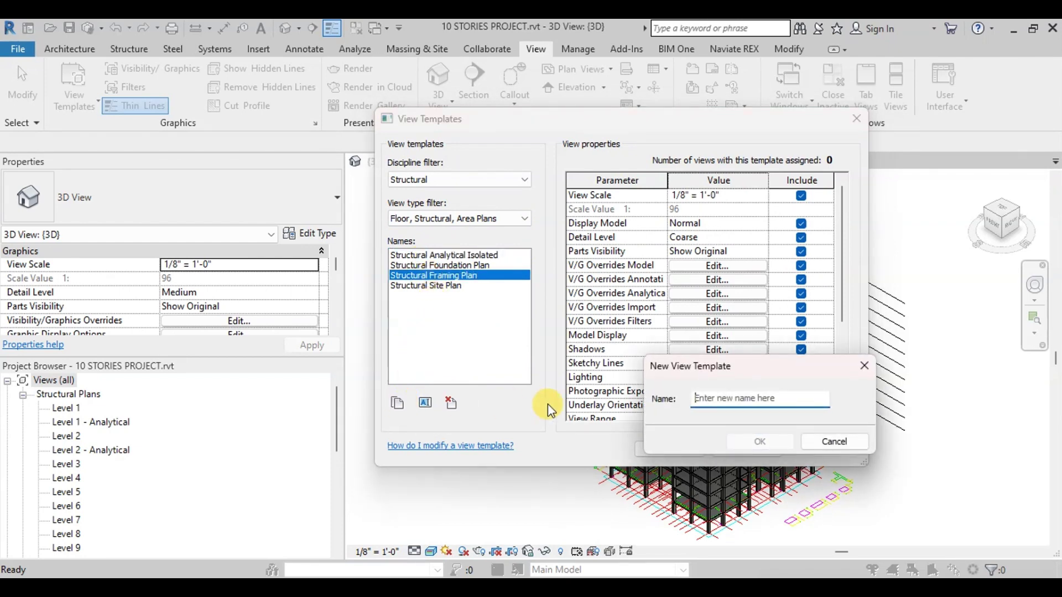
{"action": "type", "text": "Structural Drawing Views"}
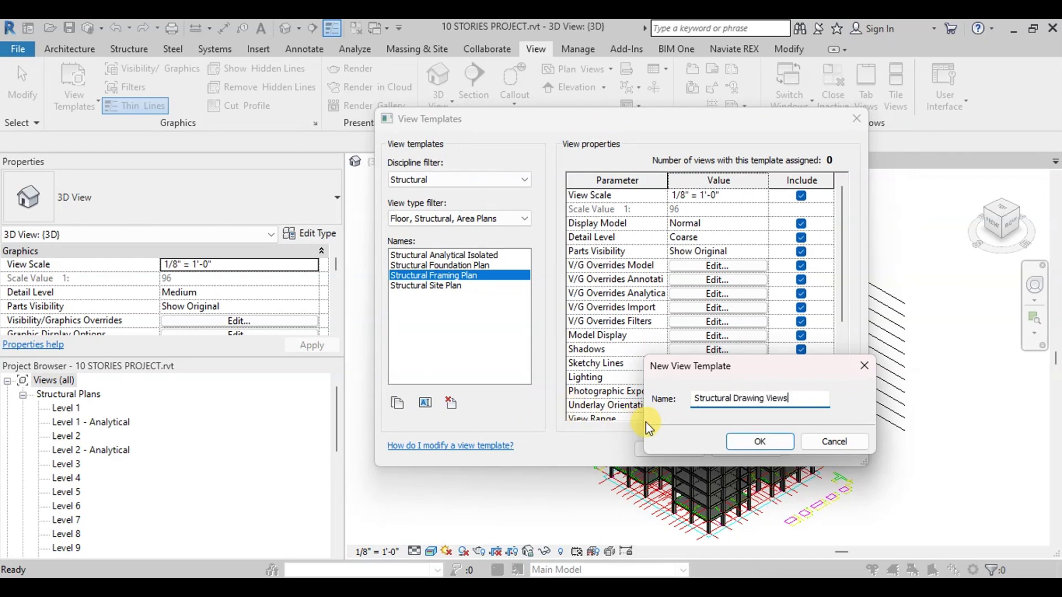
{"action": "left_click", "coordinate": [741, 438]}
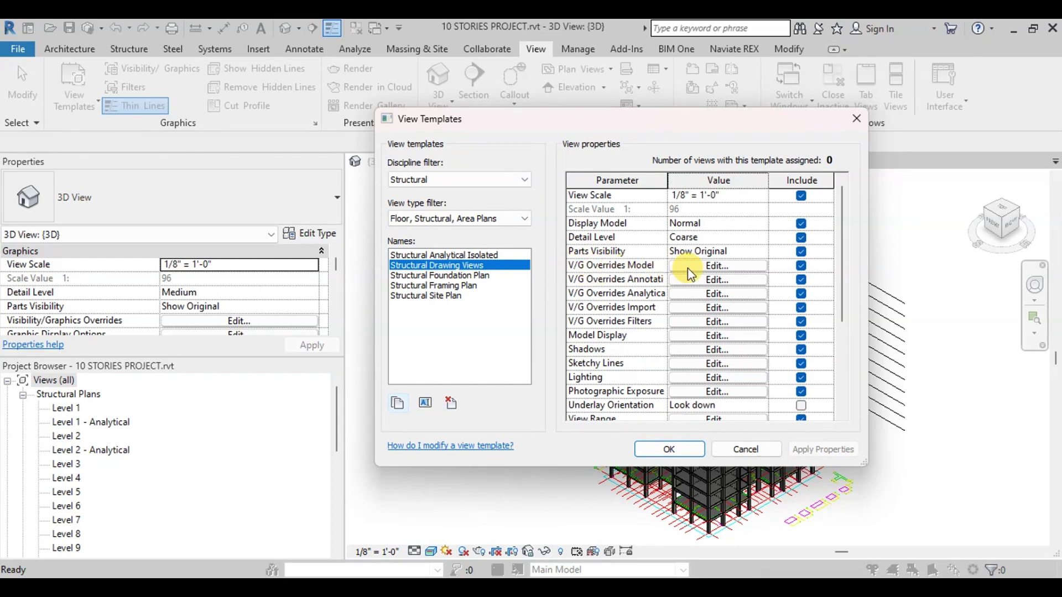
Review the model category visibility overrides of the Structural Drawing Views template with the Structure filter.
{"action": "left_click", "coordinate": [724, 268]}
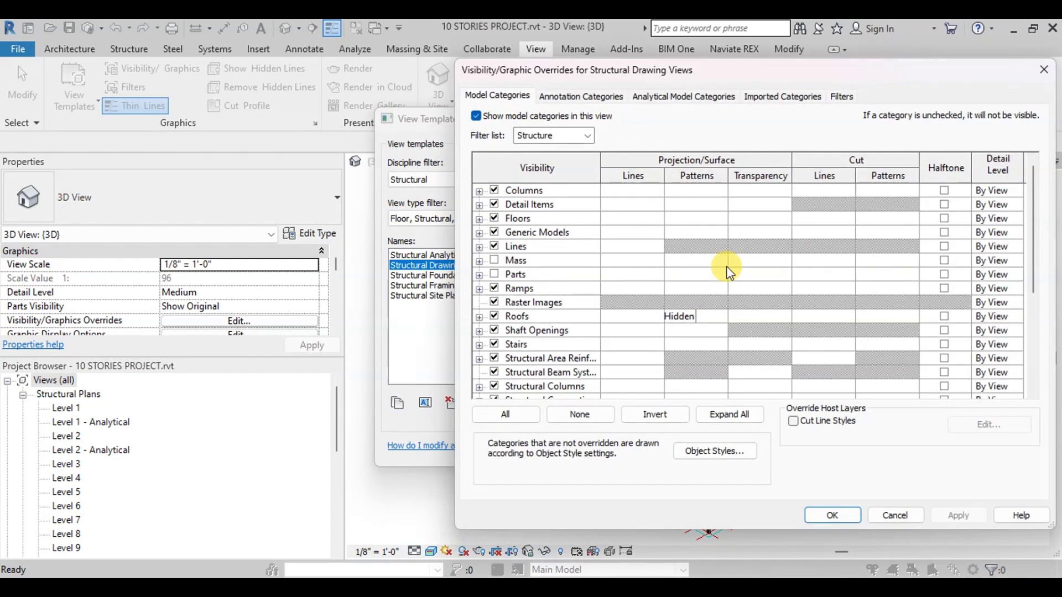
{"action": "left_click", "coordinate": [587, 136]}
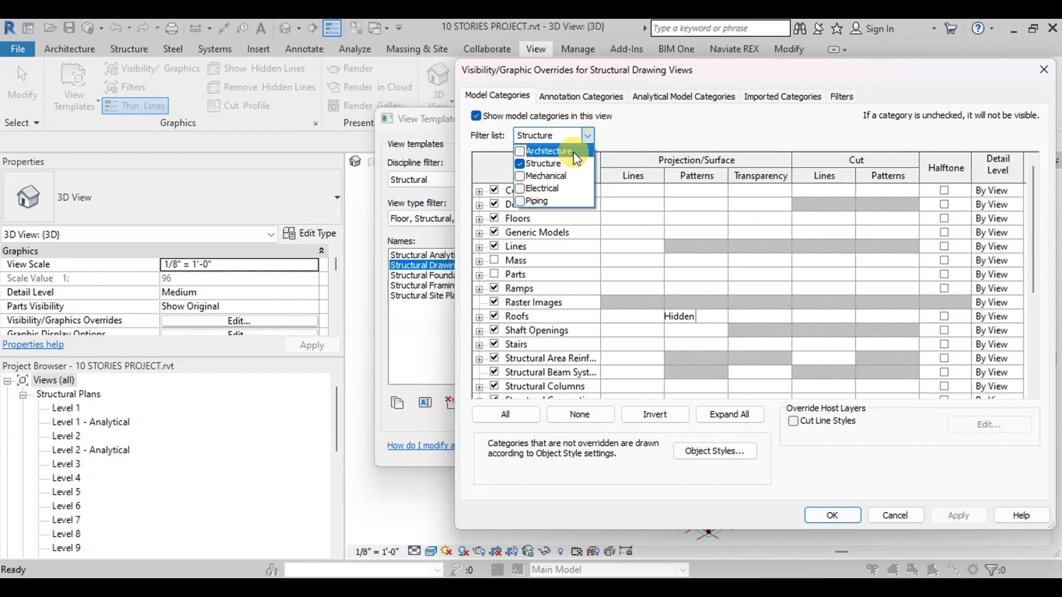
{"action": "left_click", "coordinate": [577, 135]}
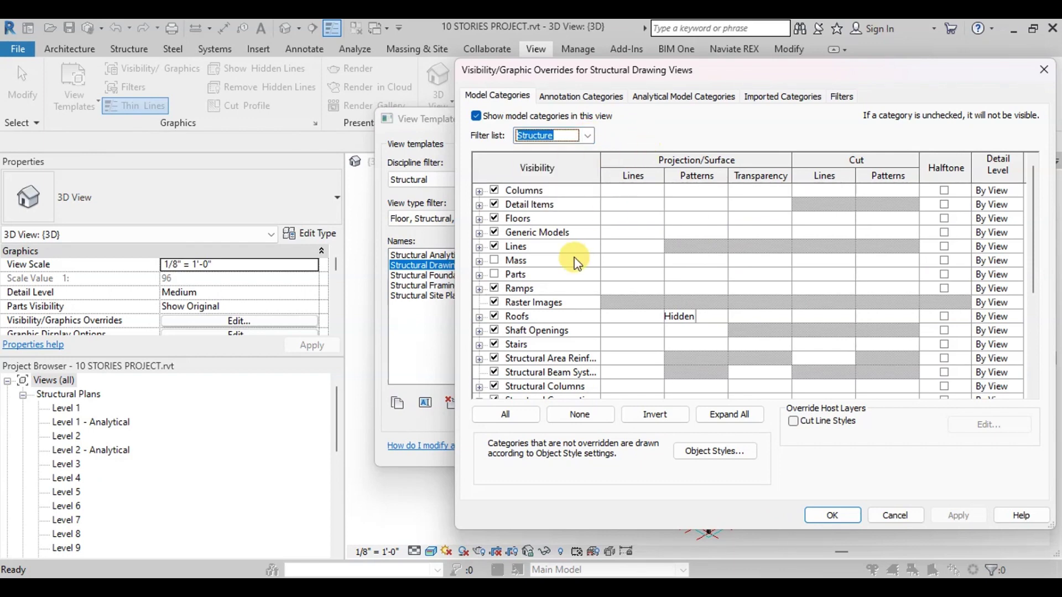
{"action": "scroll", "coordinate": [587, 249], "scroll_direction": "down", "scroll_amount": 4}
{"action": "scroll", "coordinate": [564, 319], "scroll_direction": "up", "scroll_amount": 4}
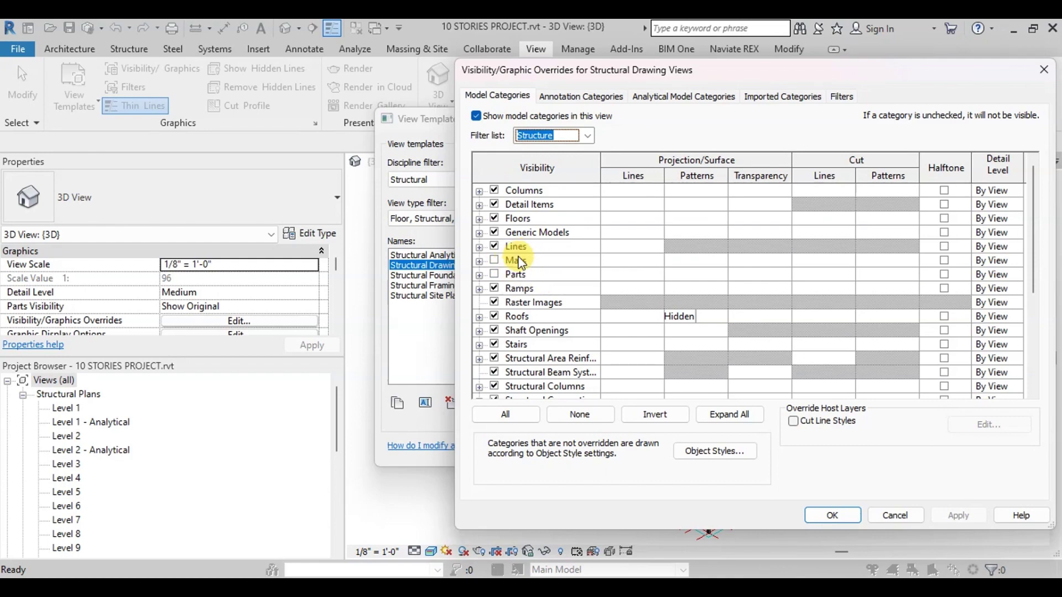
{"action": "left_click", "coordinate": [833, 515]}
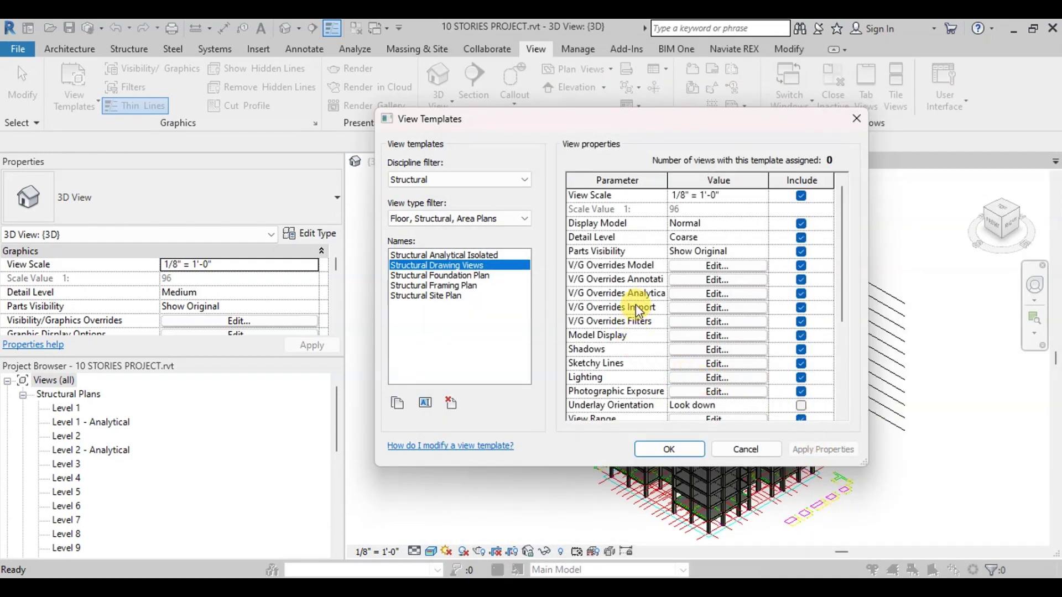
Turn off all imported categories in the Structural Drawing Views template and save the template.
{"action": "left_click", "coordinate": [693, 307]}
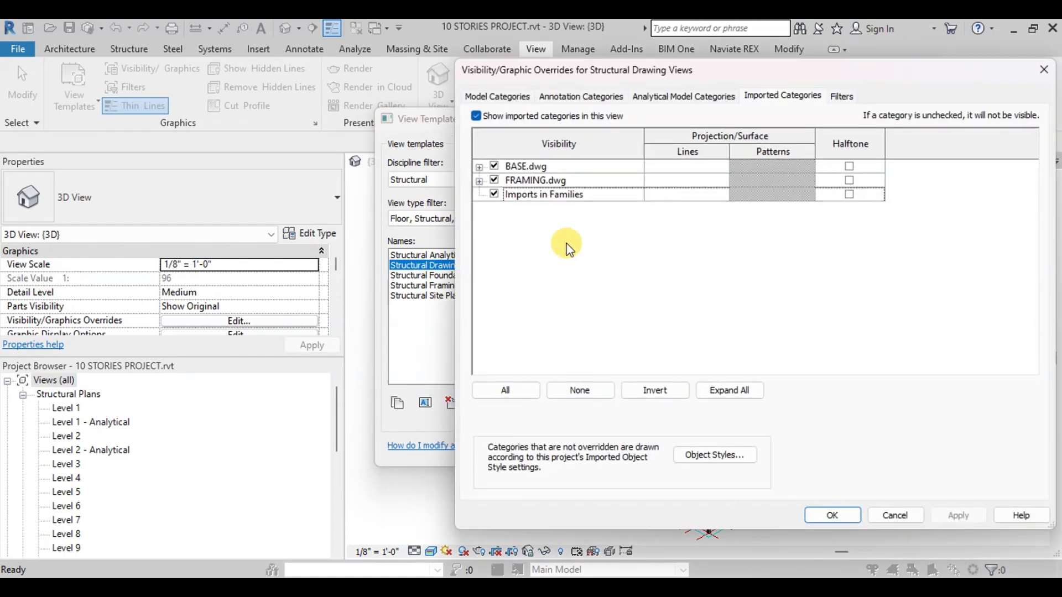
{"action": "left_click", "coordinate": [477, 116]}
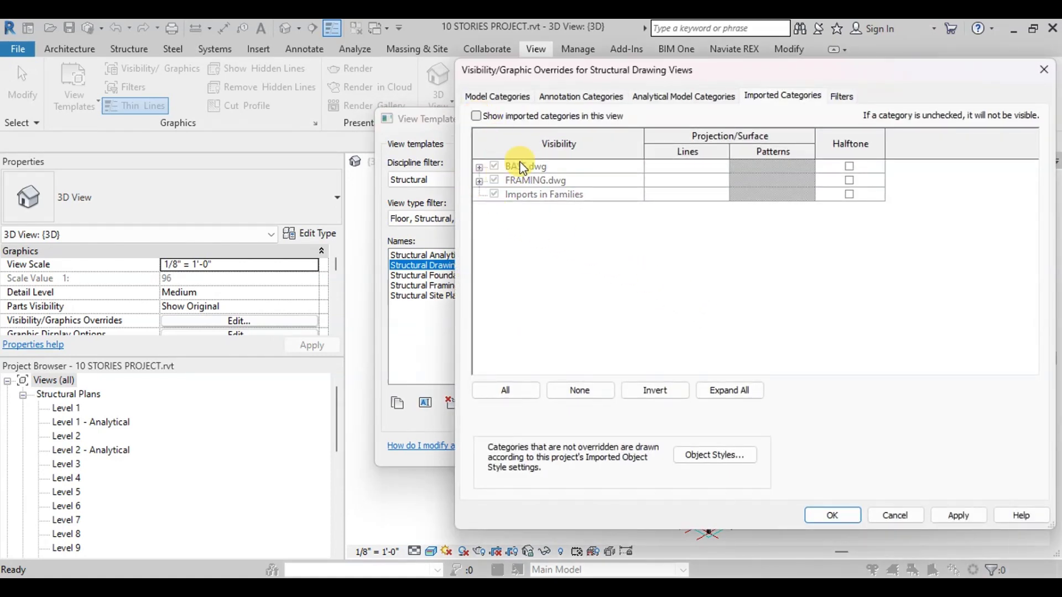
{"action": "left_click", "coordinate": [957, 515]}
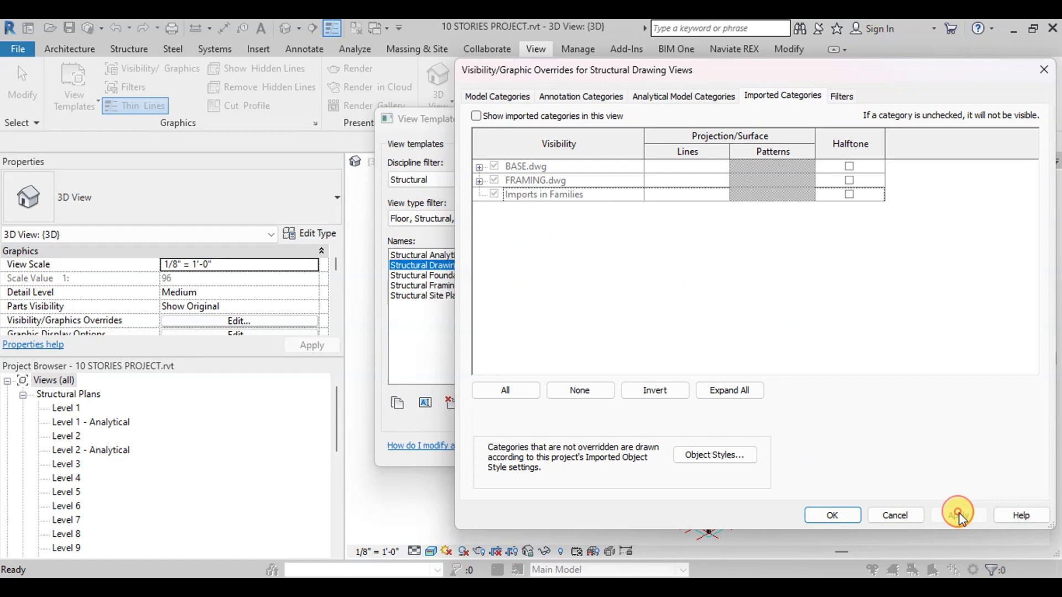
{"action": "left_click", "coordinate": [841, 515]}
{"action": "scroll", "coordinate": [755, 335], "scroll_direction": "down", "scroll_amount": 4}
{"action": "scroll", "coordinate": [755, 335], "scroll_direction": "up", "scroll_amount": 4}
{"action": "scroll", "coordinate": [758, 336], "scroll_direction": "down", "scroll_amount": 4}
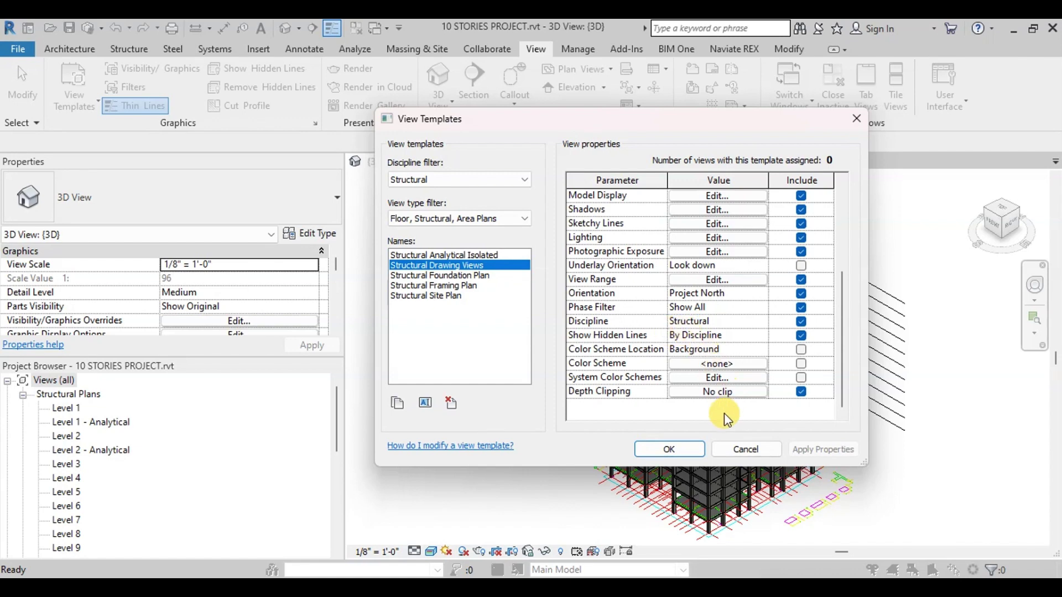
{"action": "left_click", "coordinate": [685, 450]}
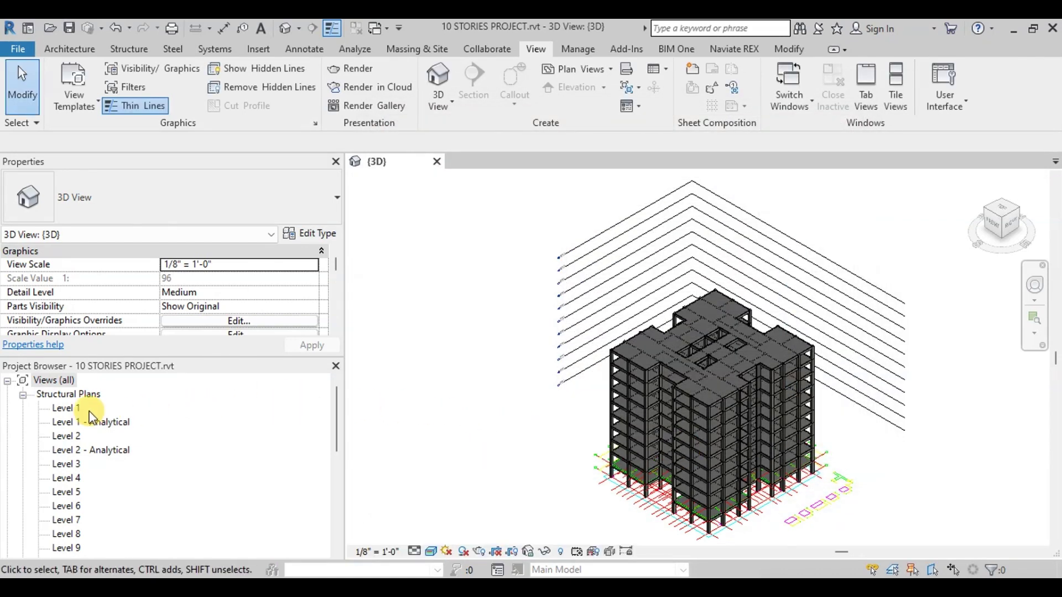
Open the Level 1 structural plan and duplicate the view.
{"action": "left_click", "coordinate": [63, 408]}
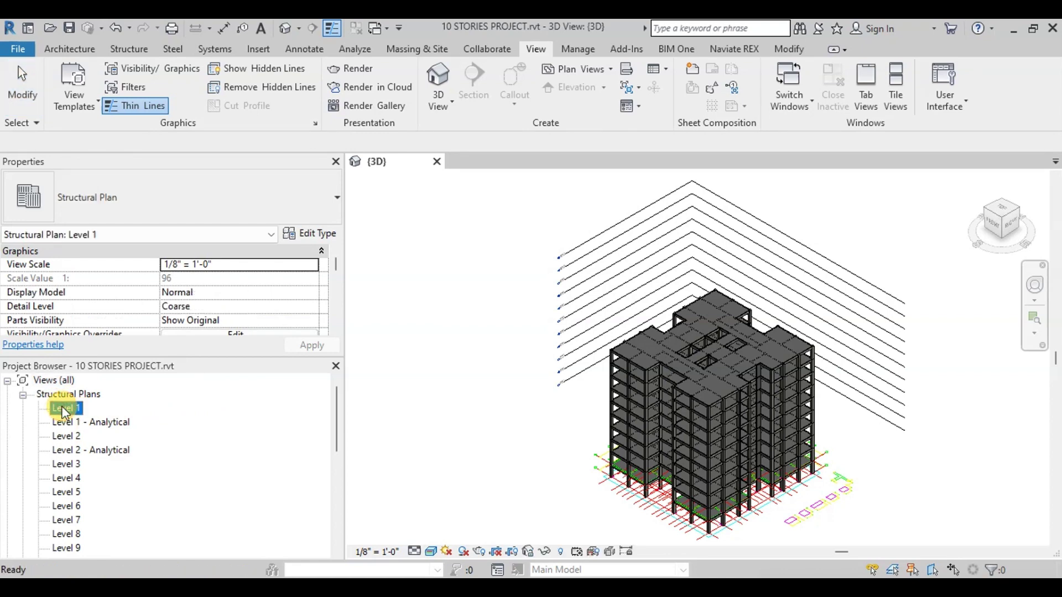
{"action": "double_click", "coordinate": [63, 408]}
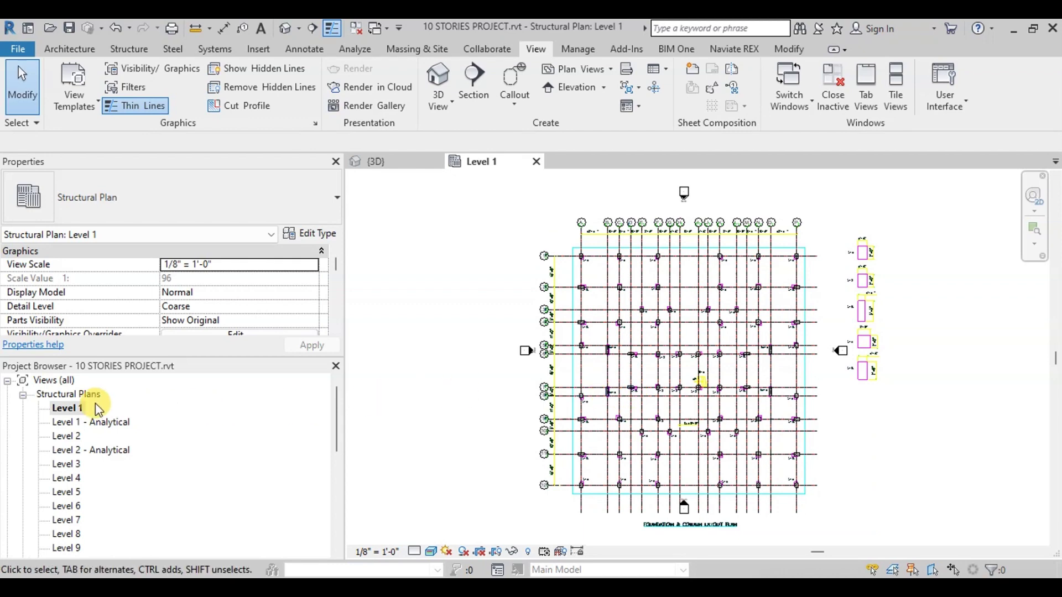
{"action": "right_click", "coordinate": [70, 407]}
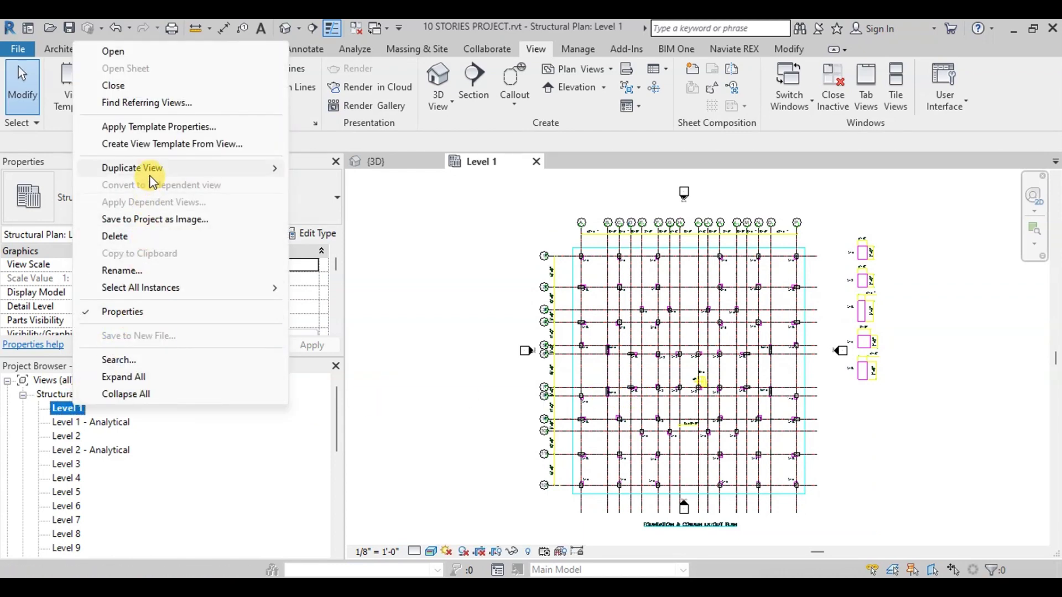
{"action": "mouse_move", "coordinate": [147, 169]}
{"action": "left_click", "coordinate": [384, 184]}
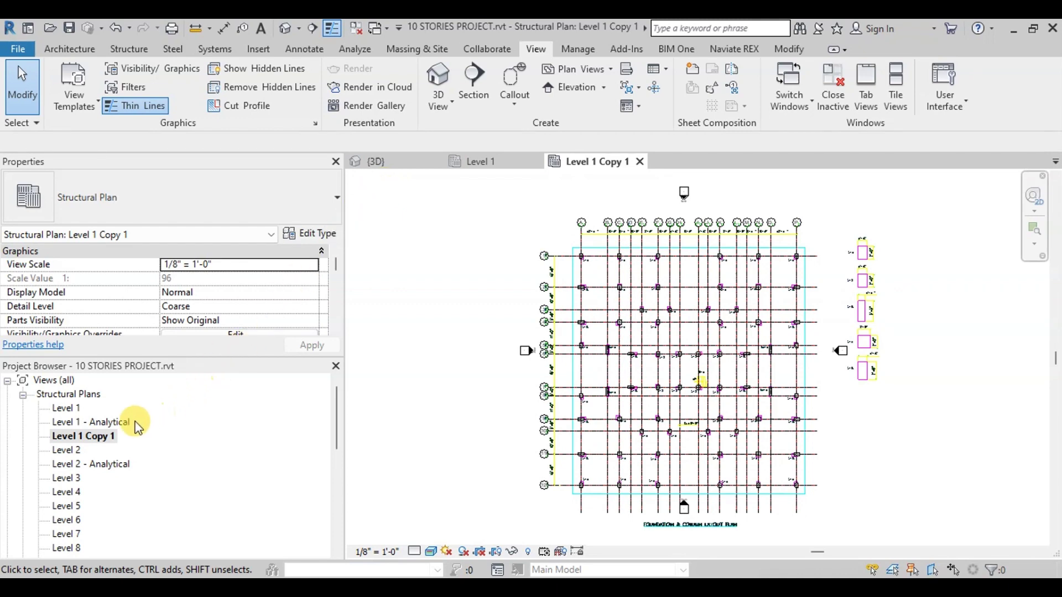
Create a new structural plan type named Structural Framing Plans for the duplicated Level 1 view.
{"action": "left_click", "coordinate": [88, 436]}
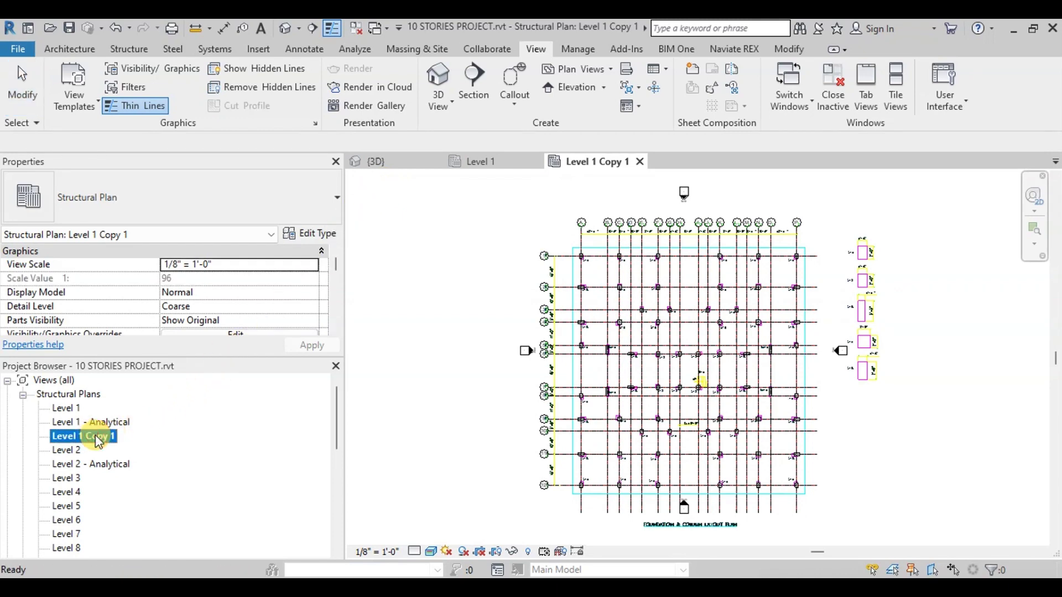
{"action": "left_click", "coordinate": [321, 234]}
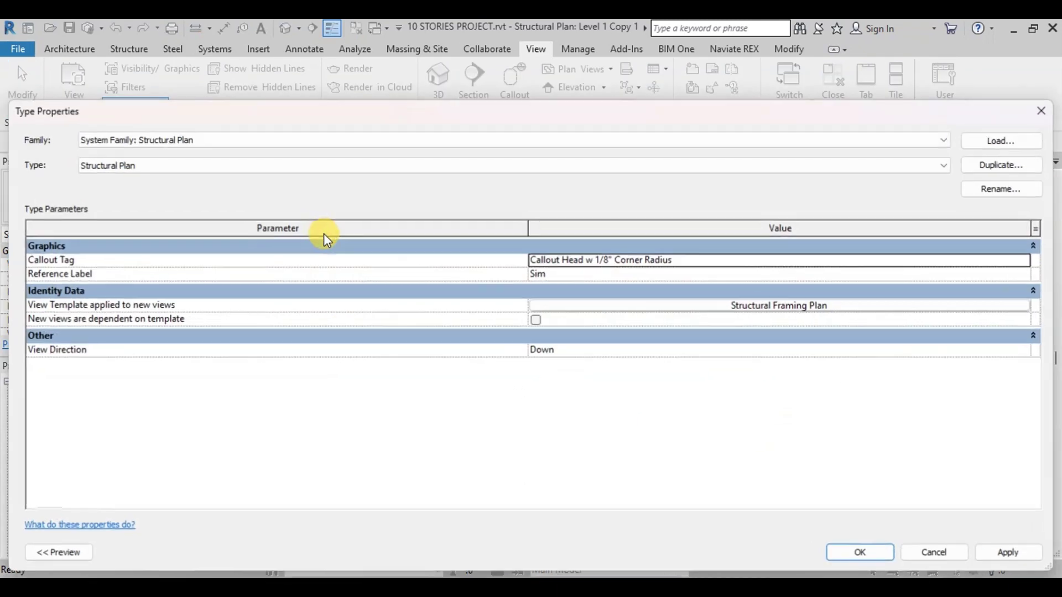
{"action": "left_click", "coordinate": [987, 164]}
{"action": "type", "text": "Structural Framing Plans"}
{"action": "left_click", "coordinate": [764, 441]}
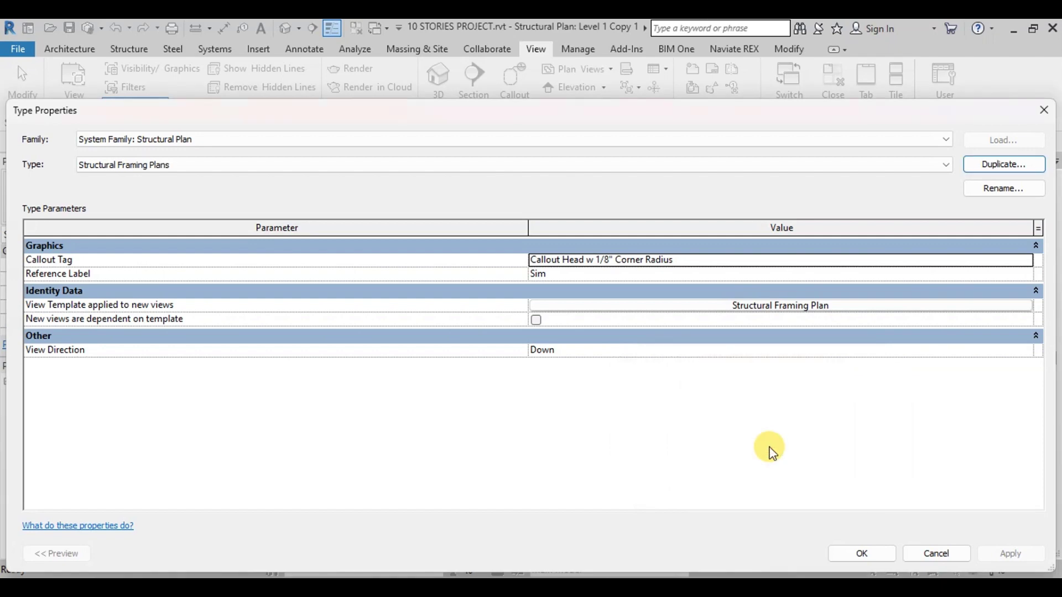
{"action": "left_click", "coordinate": [852, 551]}
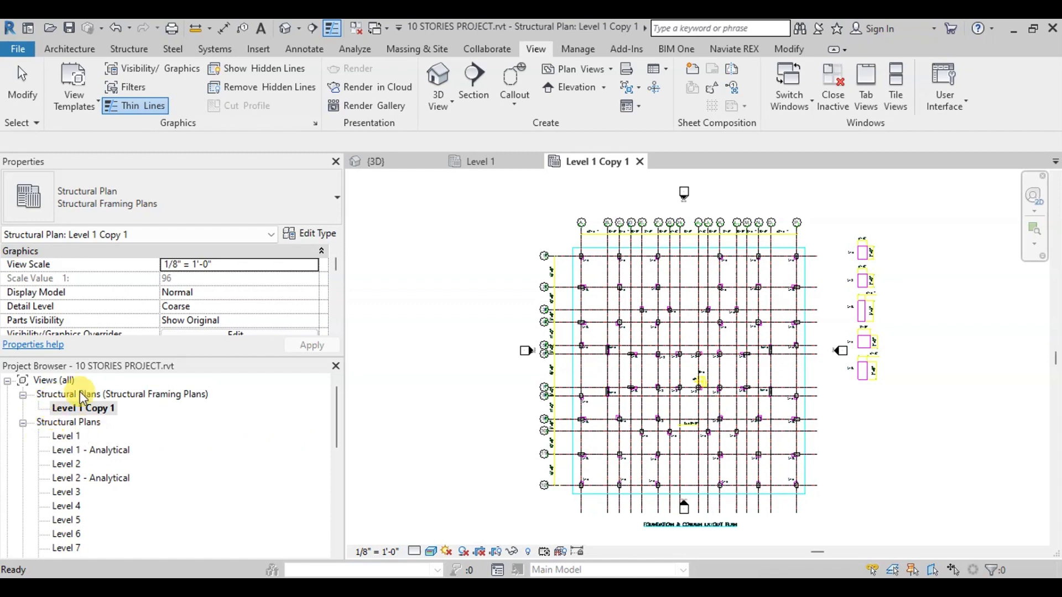
Rename the duplicated Level 1 view as Column & Foundation Layout Plan.
{"action": "right_click", "coordinate": [92, 416]}
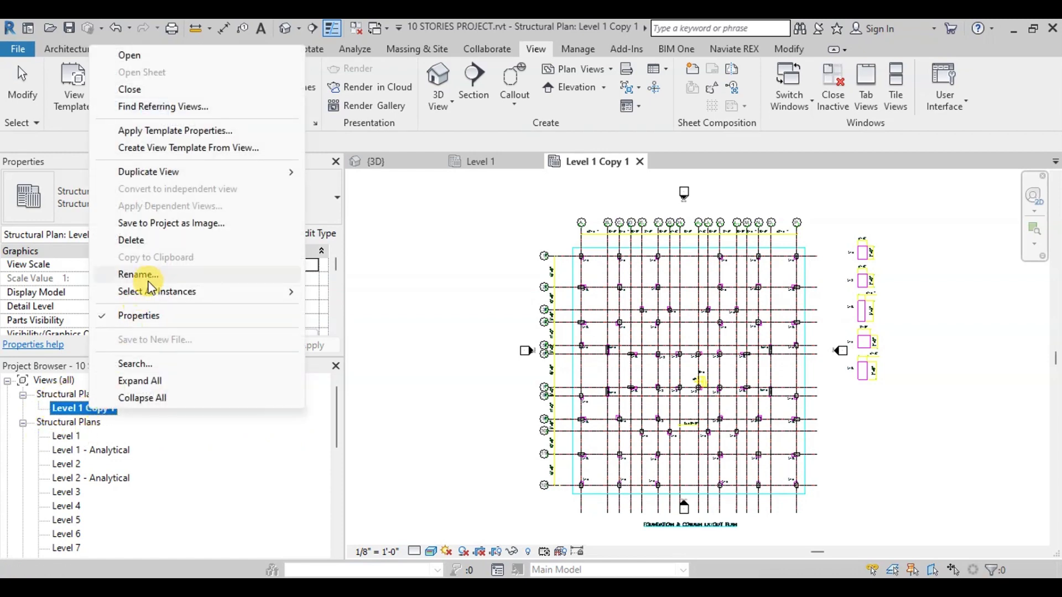
{"action": "left_click", "coordinate": [148, 277]}
{"action": "type", "text": "Column & Fou"}
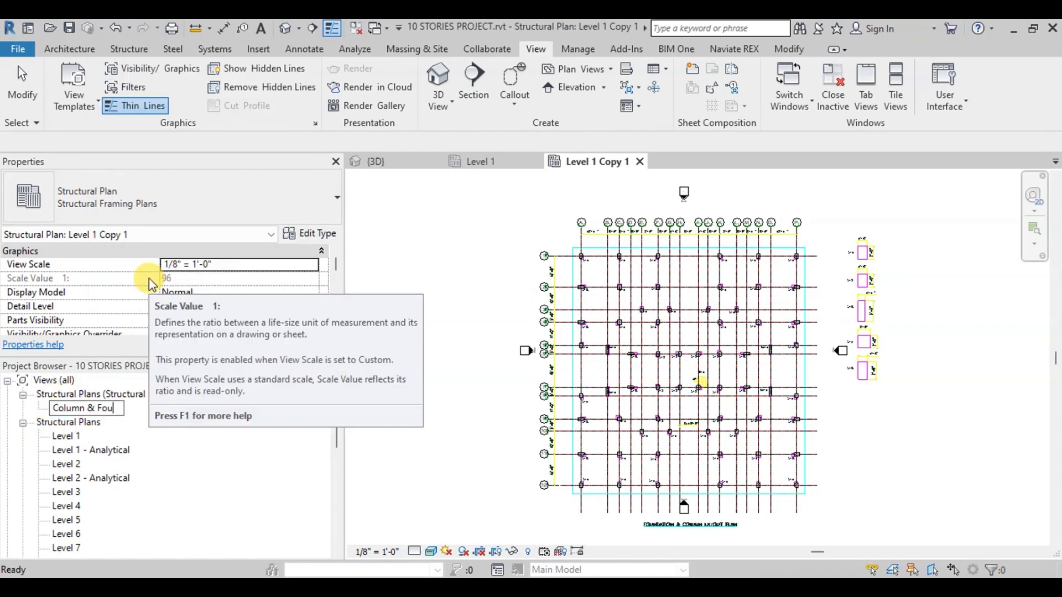
{"action": "type", "text": "ndation Layout Plan"}
{"action": "key", "text": "Return"}
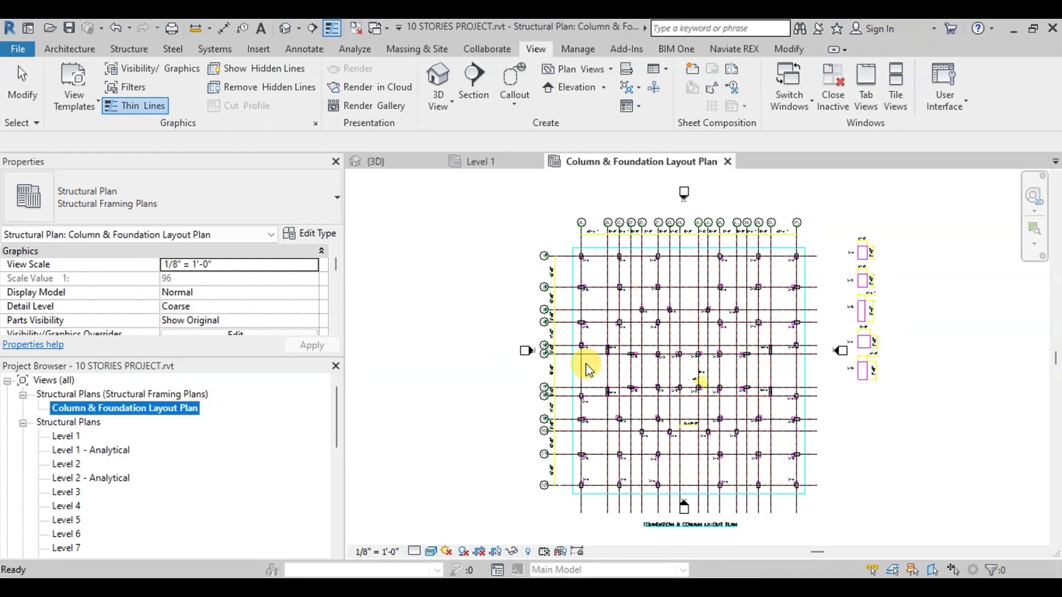
Create new structural plan views of type Structural Framing Plans for Levels 2 through 11.
{"action": "left_click", "coordinate": [161, 394]}
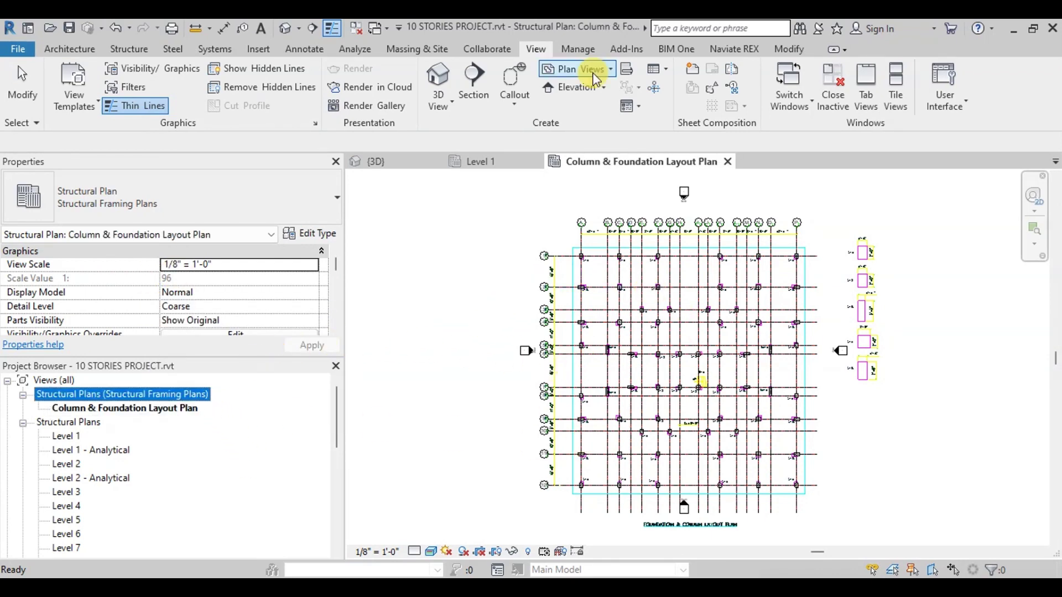
{"action": "left_click", "coordinate": [595, 78]}
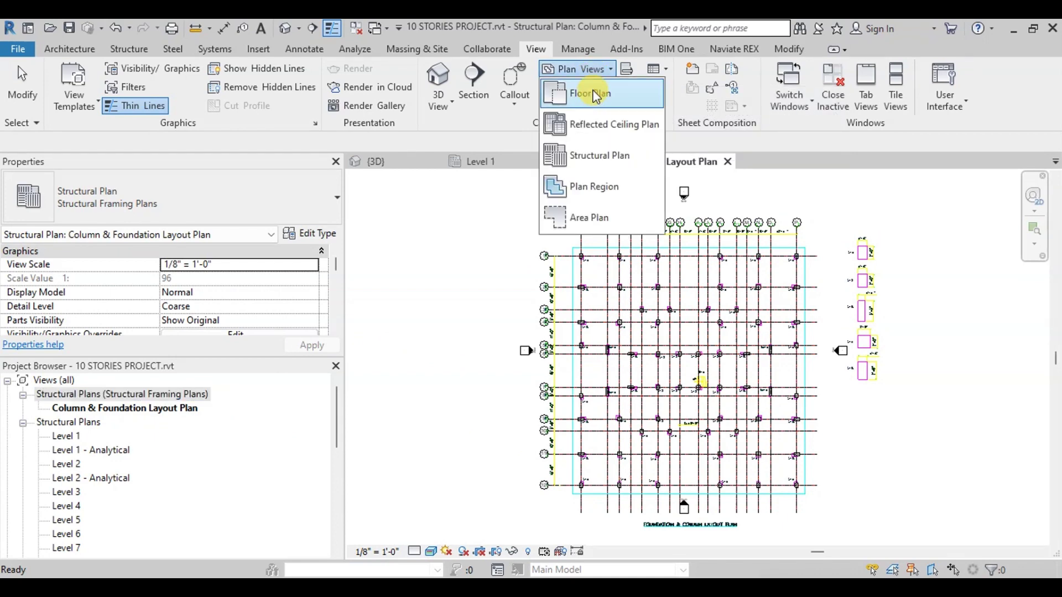
{"action": "left_click", "coordinate": [596, 155]}
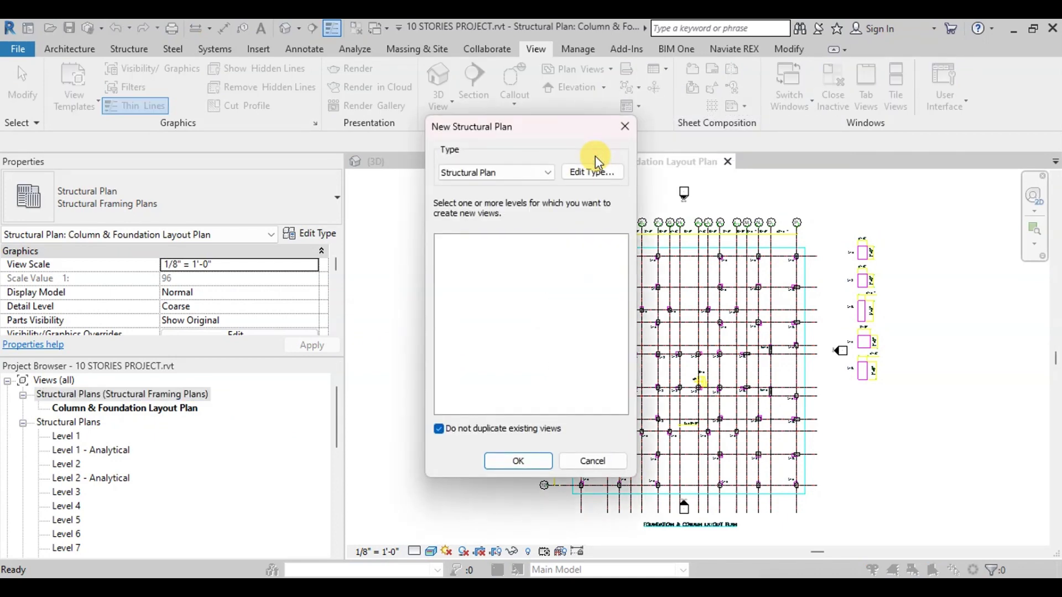
{"action": "left_click", "coordinate": [549, 173]}
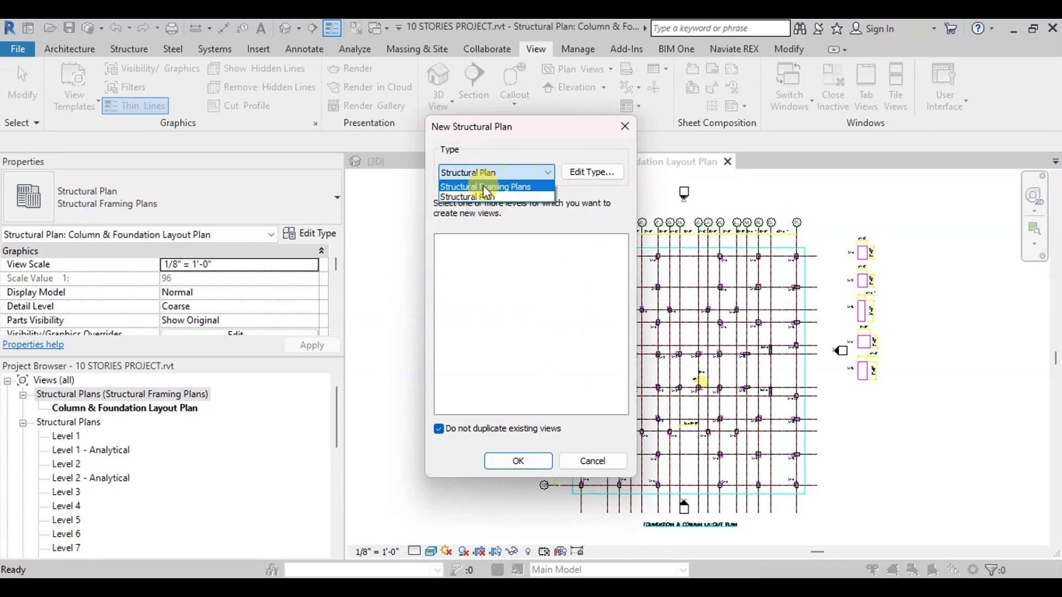
{"action": "left_click", "coordinate": [493, 187]}
{"action": "left_click", "coordinate": [465, 241]}
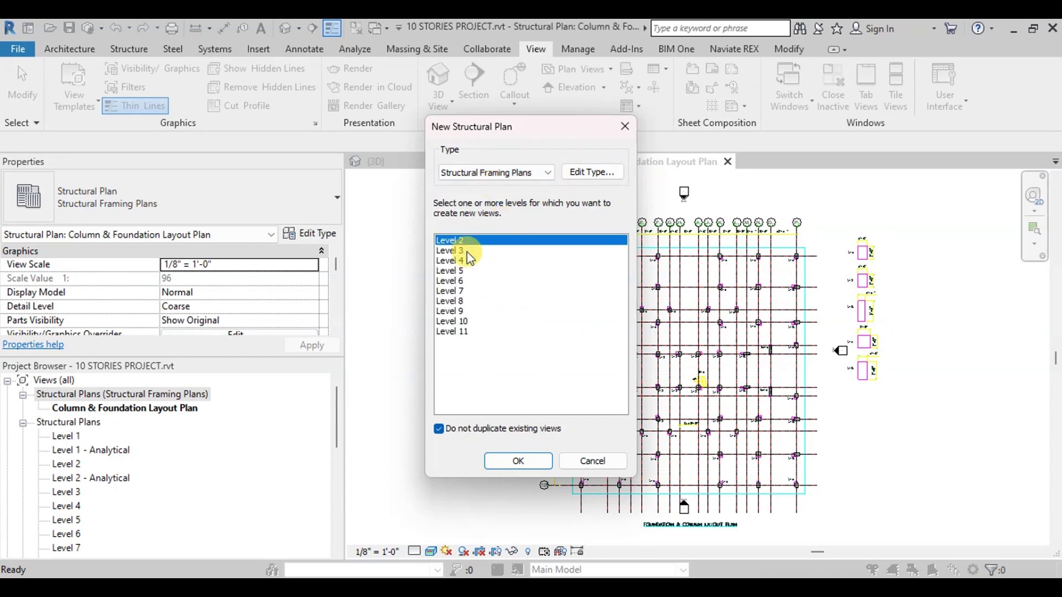
{"action": "left_click", "coordinate": [474, 322], "text": "shift"}
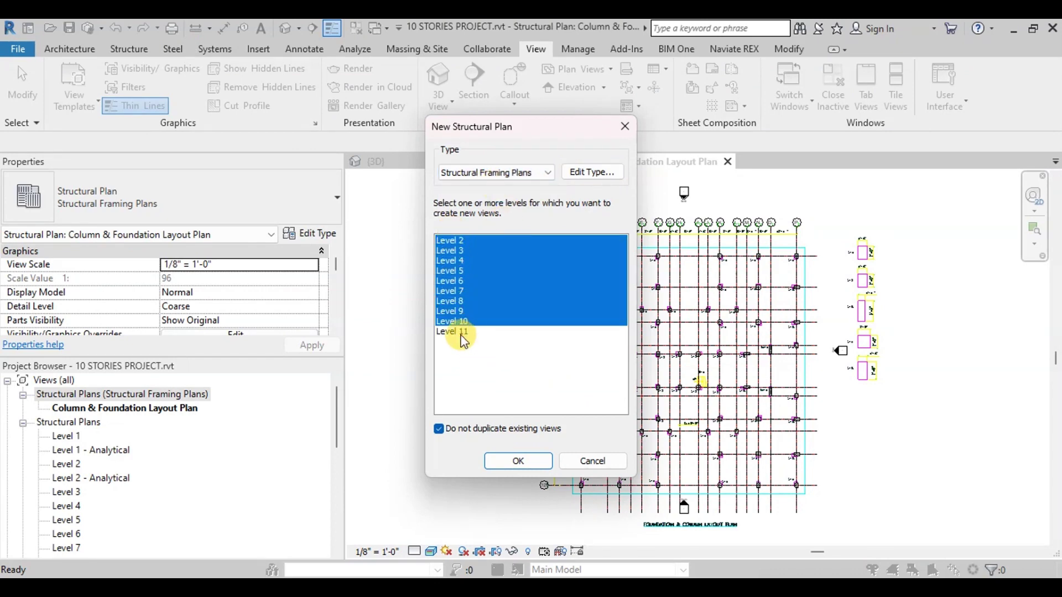
{"action": "left_click", "coordinate": [518, 462]}
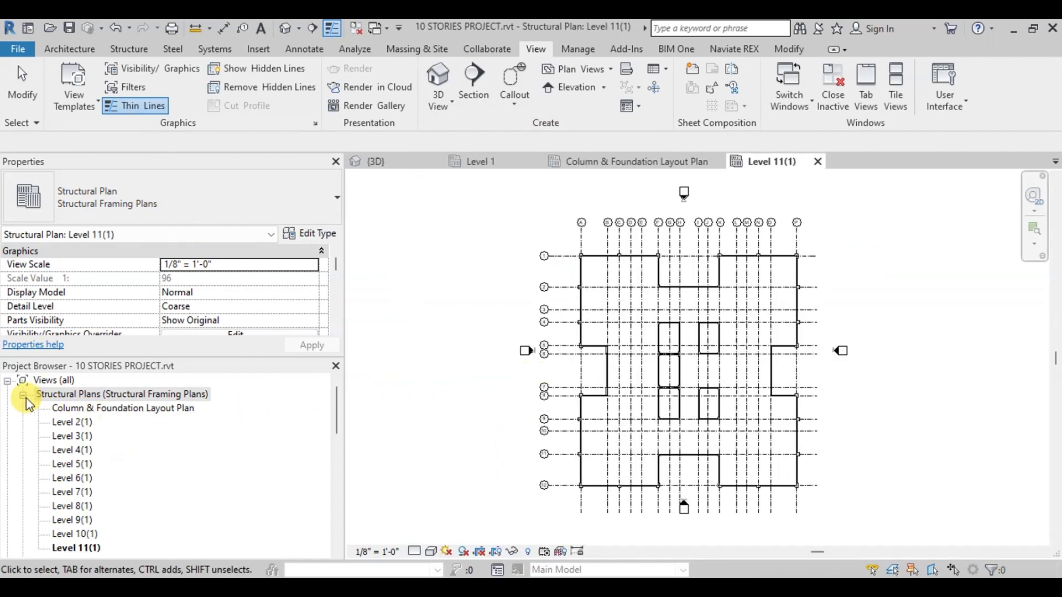
{"action": "scroll", "coordinate": [107, 517], "scroll_direction": "down", "scroll_amount": 3}
{"action": "scroll", "coordinate": [137, 505], "scroll_direction": "up", "scroll_amount": 3}
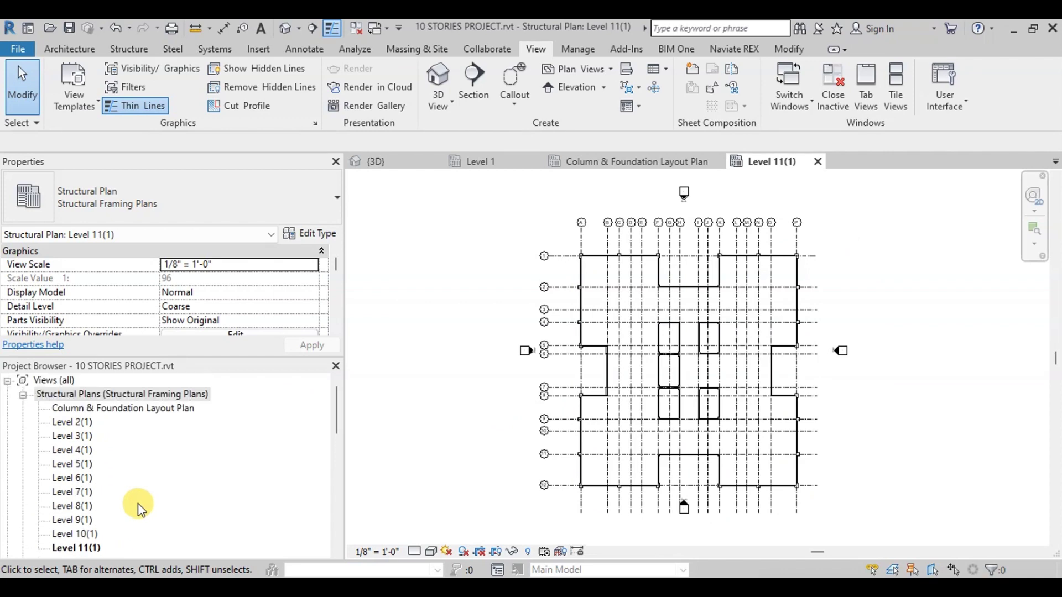
Open the Level 2(1) framing view, rename it as Framing Plan at El.11'-6", and copy the new name.
{"action": "double_click", "coordinate": [82, 423]}
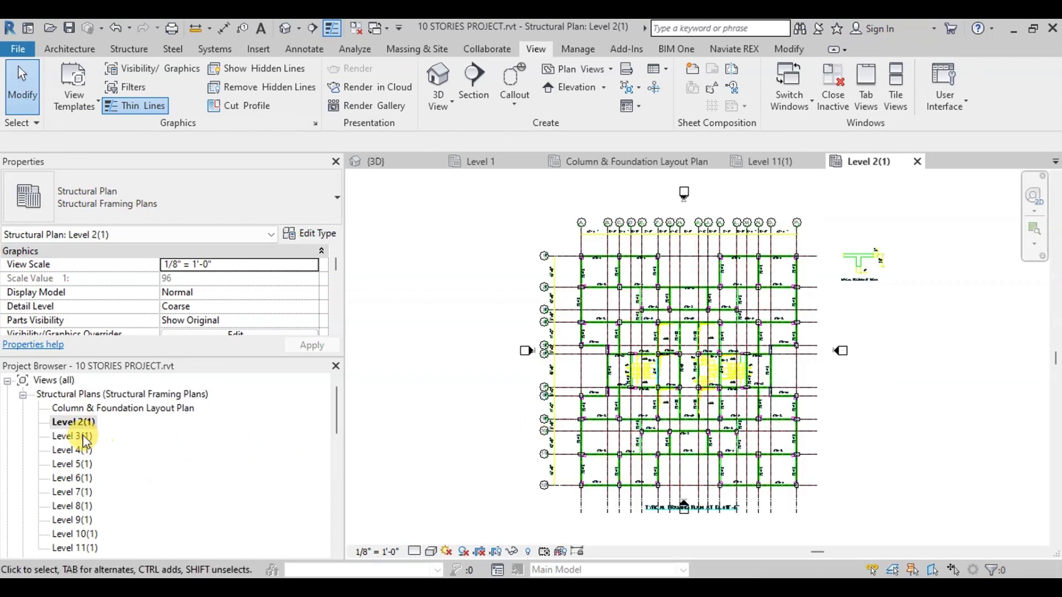
{"action": "left_click", "coordinate": [75, 423]}
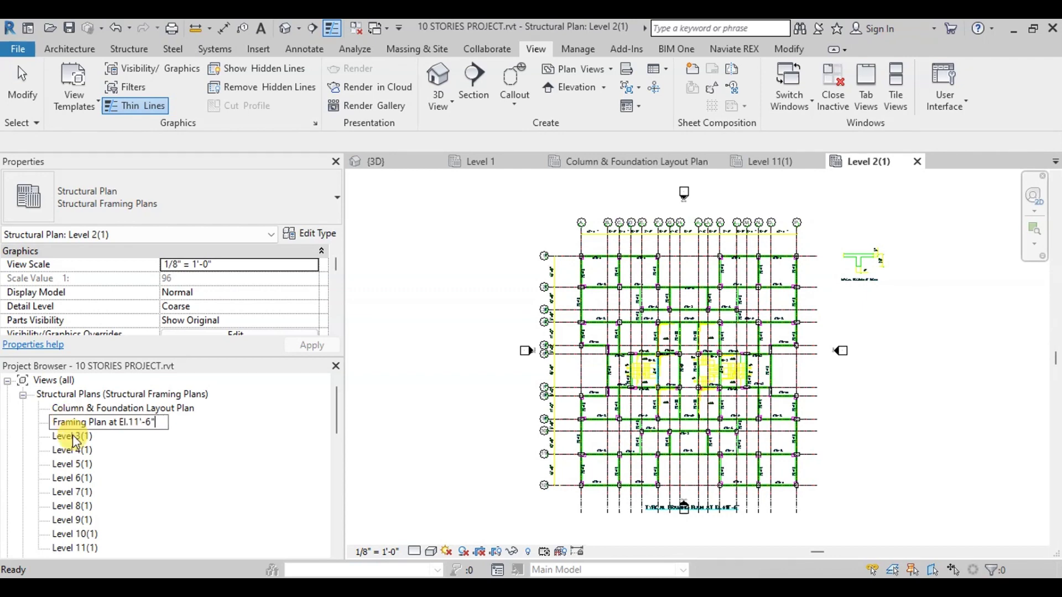
{"action": "key", "text": "Return"}
{"action": "left_click", "coordinate": [83, 424]}
{"action": "right_click", "coordinate": [84, 425]}
{"action": "left_click", "coordinate": [124, 253]}
Rename the Level 3(1) view as Framing Plan at El.23'-0" and the Level 4(1) view as Framing Plan at El.34'-6".
{"action": "left_click", "coordinate": [71, 437]}
{"action": "key", "text": "ctrl+v"}
{"action": "type", "text": "3"}
{"action": "left_click_drag", "start_coordinate": [145, 436], "coordinate": [137, 451]}
{"action": "type", "text": "0"}
{"action": "left_click", "coordinate": [78, 451]}
{"action": "left_click", "coordinate": [77, 451]}
{"action": "key", "text": "ctrl+v"}
{"action": "type", "text": "34'-"}
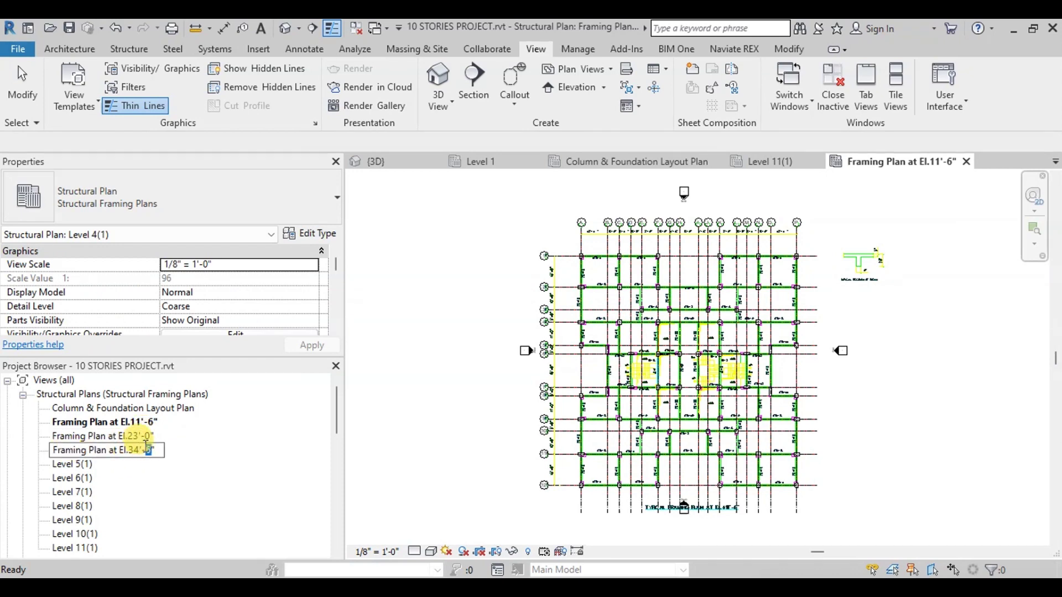
{"action": "type", "text": "0"}
Rename the Level 5 to 11 framing views as Framing Plan at El.+46'-0", +57'-6", +69'-0", +80'-6", +92'-0", +103'-6" and +115'-6".
{"action": "left_click", "coordinate": [72, 492]}
{"action": "key", "text": "ctrl+v"}
{"action": "left_click", "coordinate": [78, 505]}
{"action": "right_click", "coordinate": [82, 520]}
{"action": "left_click", "coordinate": [129, 386]}
{"action": "key", "text": "ctrl+v"}
{"action": "left_click_drag", "start_coordinate": [134, 548], "coordinate": [139, 548]}
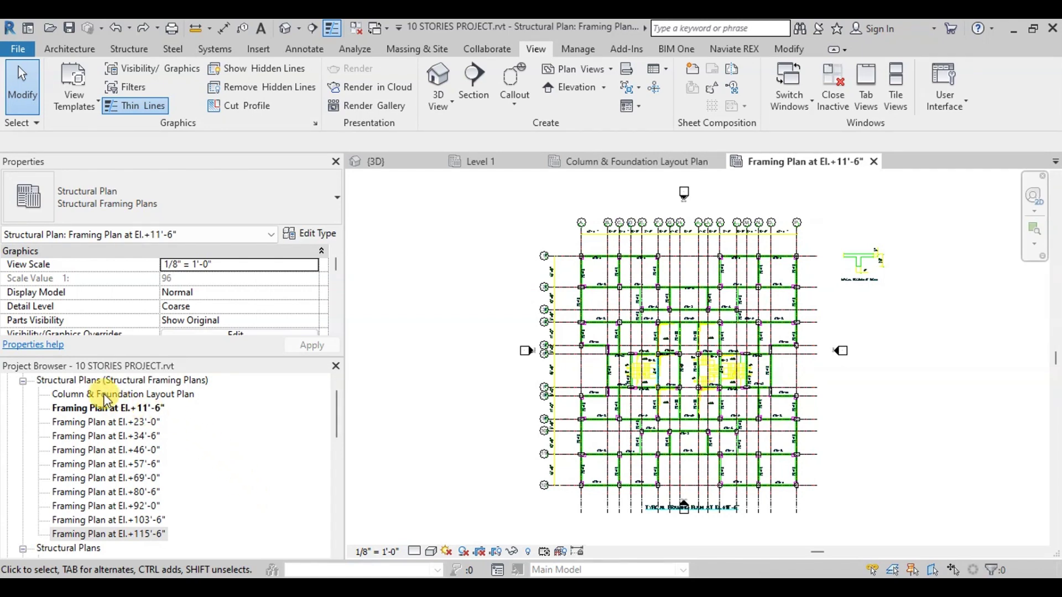
Apply the Structural Drawing Views template, filtered by the Structural discipline, to the Framing Plan at El.+11'-6" view.
{"action": "left_click", "coordinate": [105, 413]}
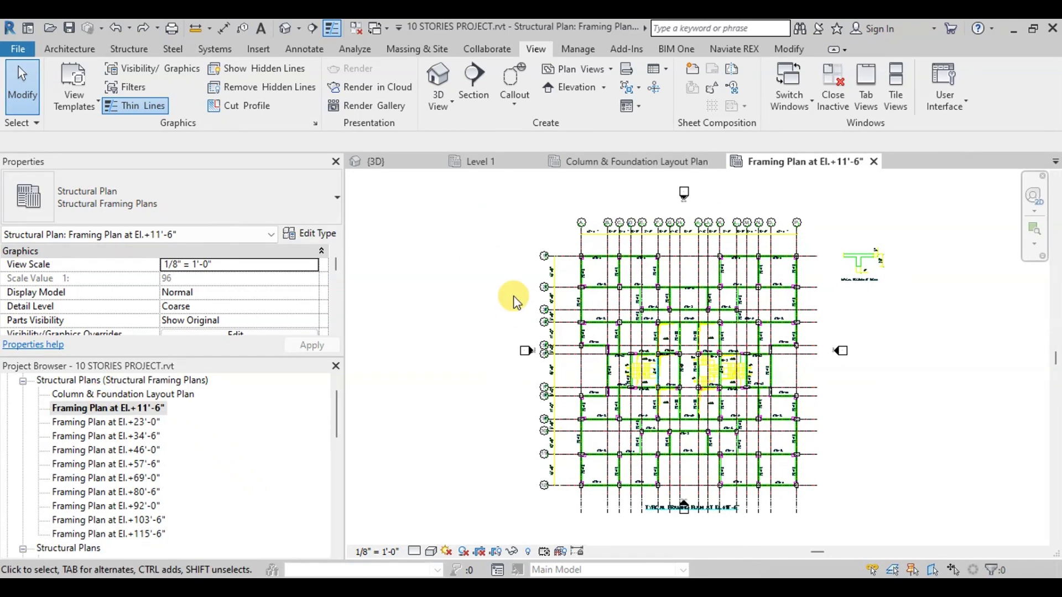
{"action": "left_click", "coordinate": [93, 105]}
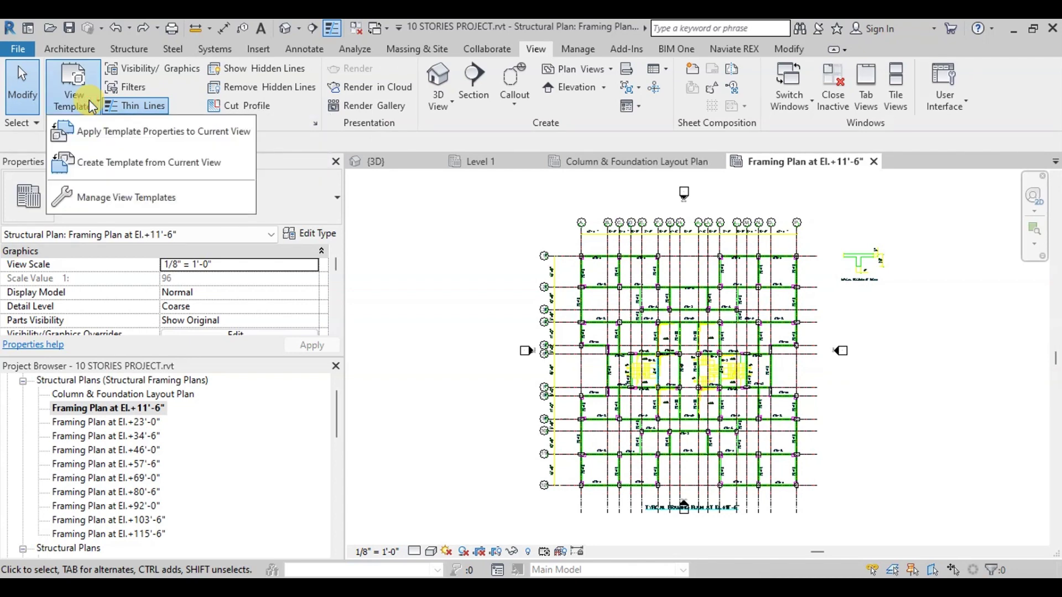
{"action": "left_click", "coordinate": [105, 137]}
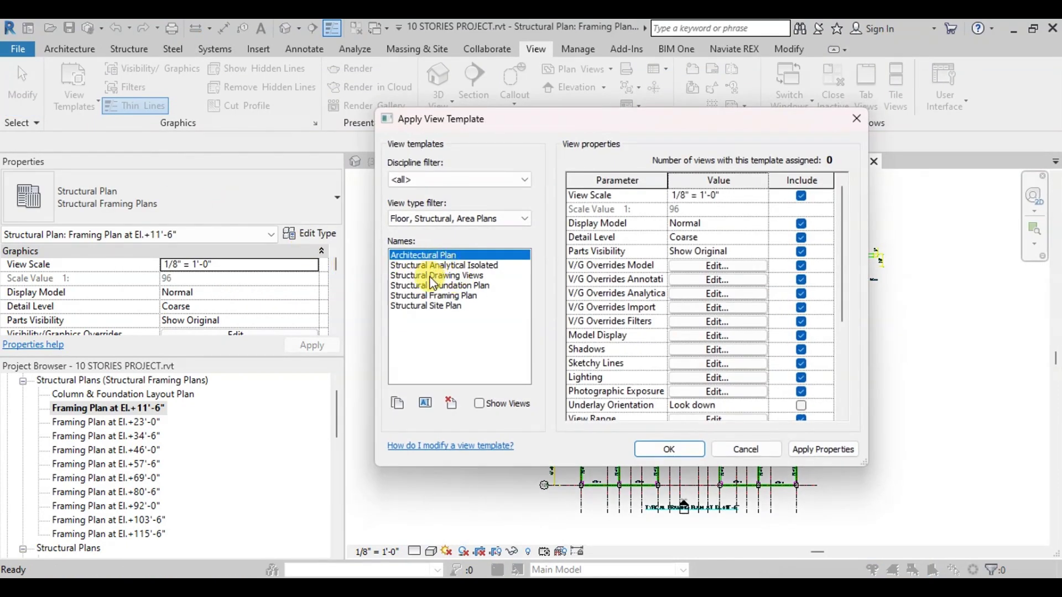
{"action": "left_click", "coordinate": [416, 181]}
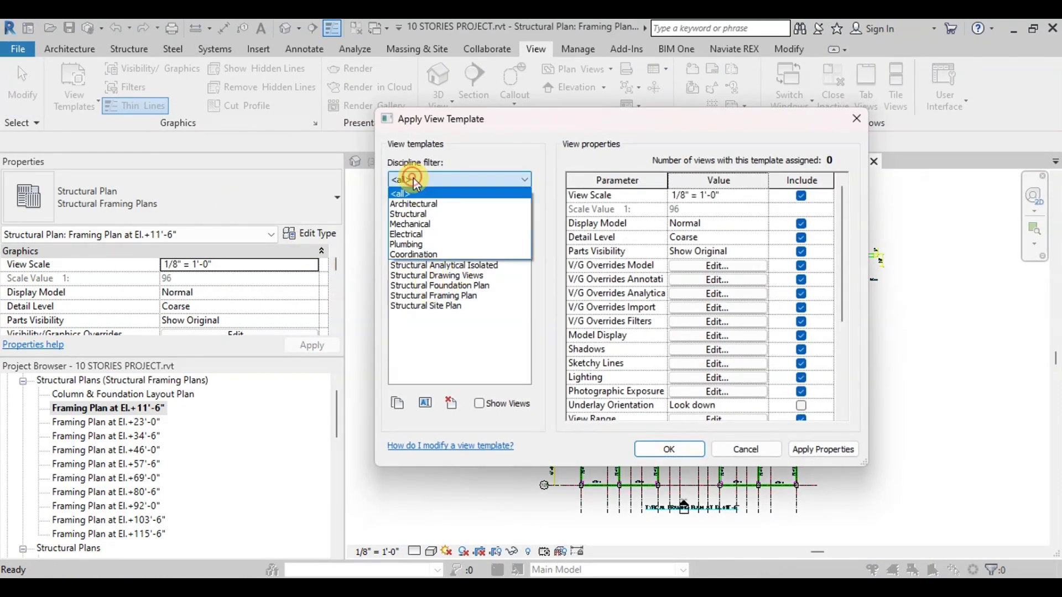
{"action": "left_click", "coordinate": [409, 214]}
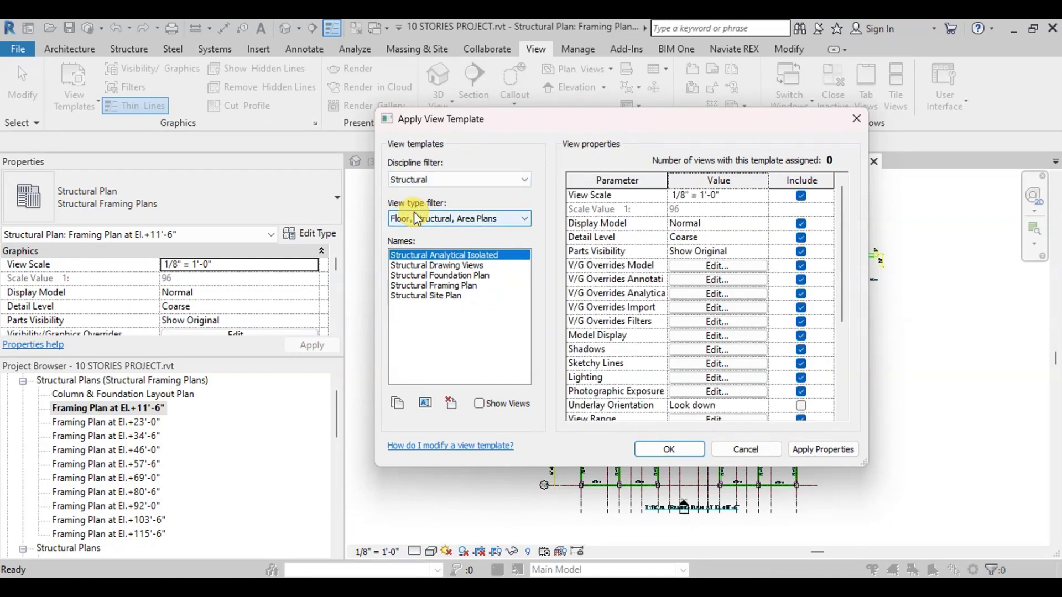
{"action": "left_click", "coordinate": [454, 266]}
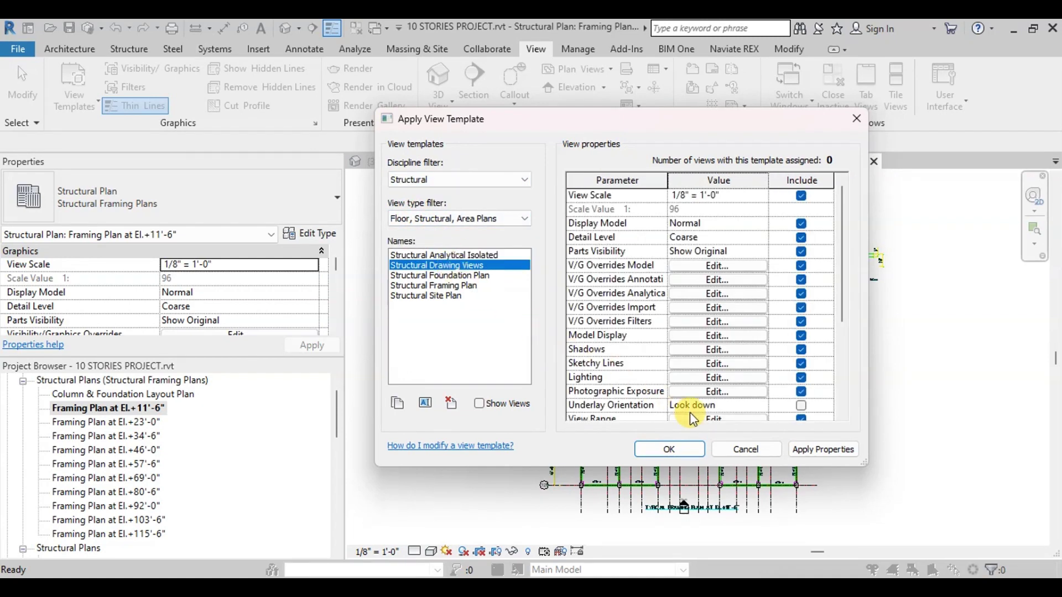
{"action": "left_click", "coordinate": [798, 448]}
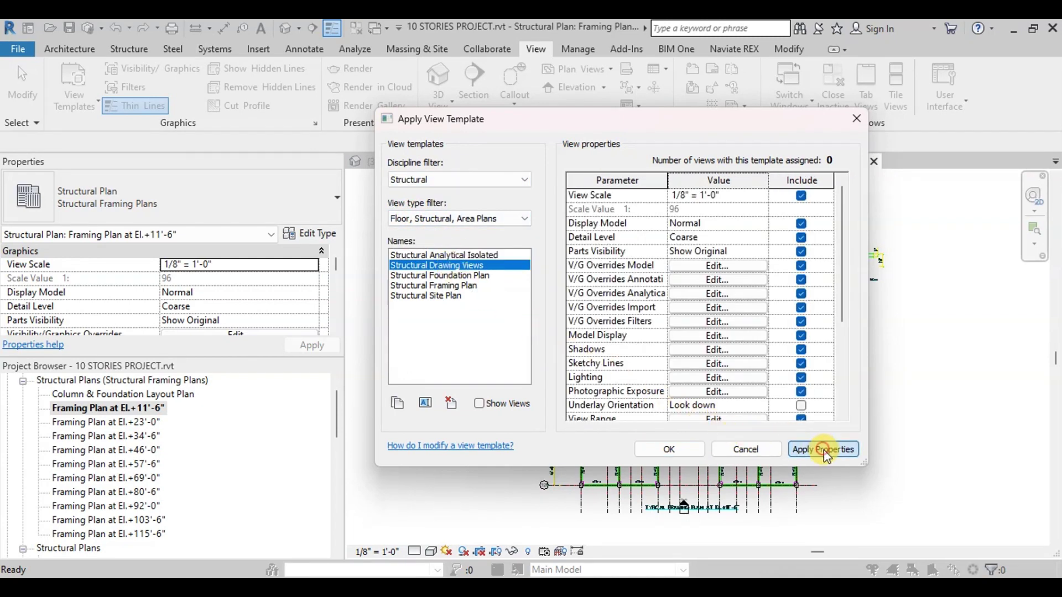
{"action": "left_click", "coordinate": [668, 448]}
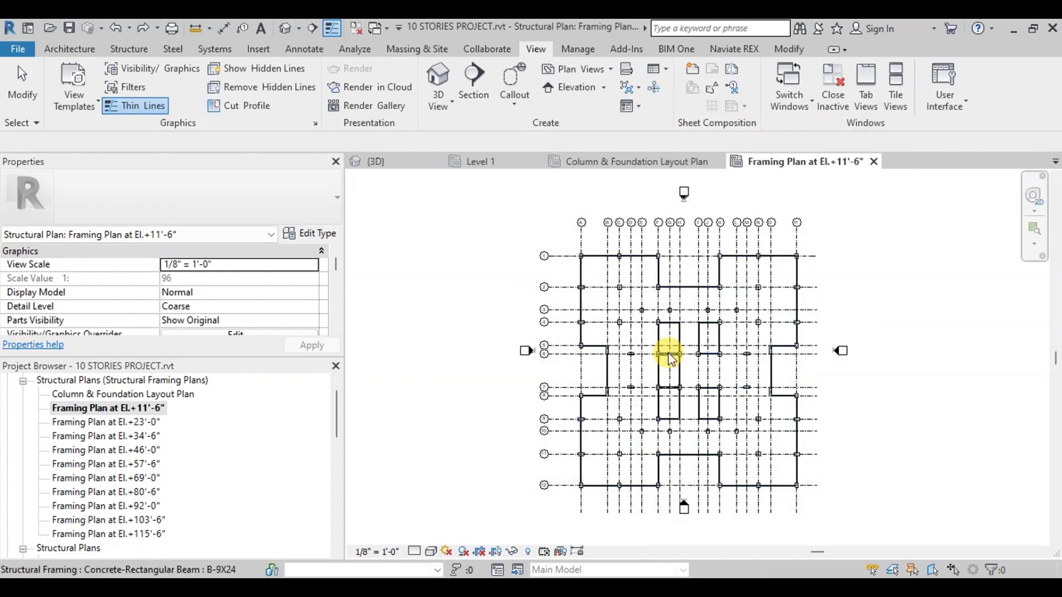
{"action": "scroll", "coordinate": [506, 269], "scroll_direction": "up", "scroll_amount": 3}
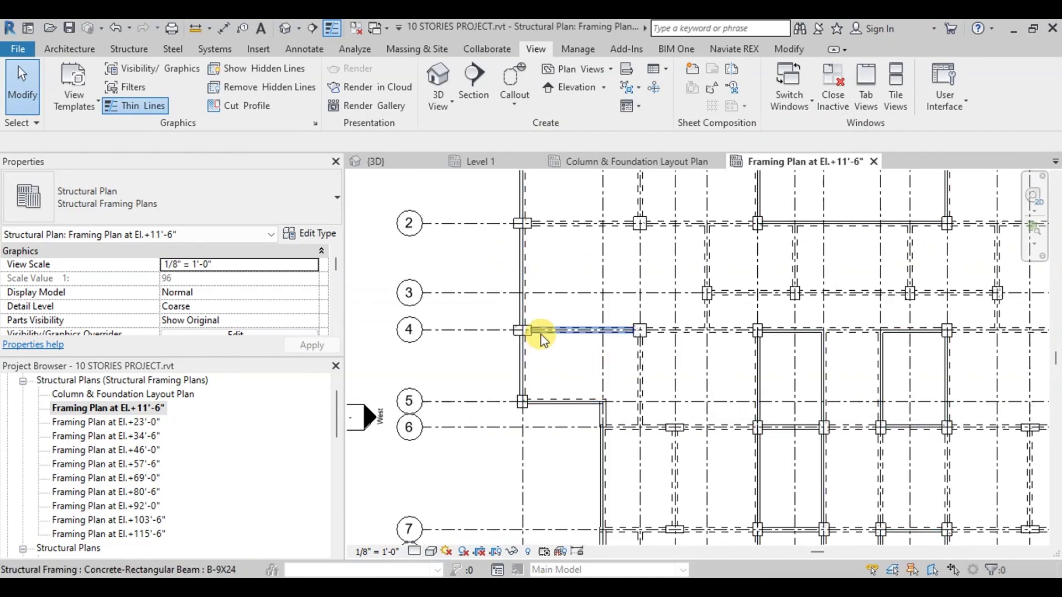
{"action": "scroll", "coordinate": [505, 344], "scroll_direction": "down", "scroll_amount": 5}
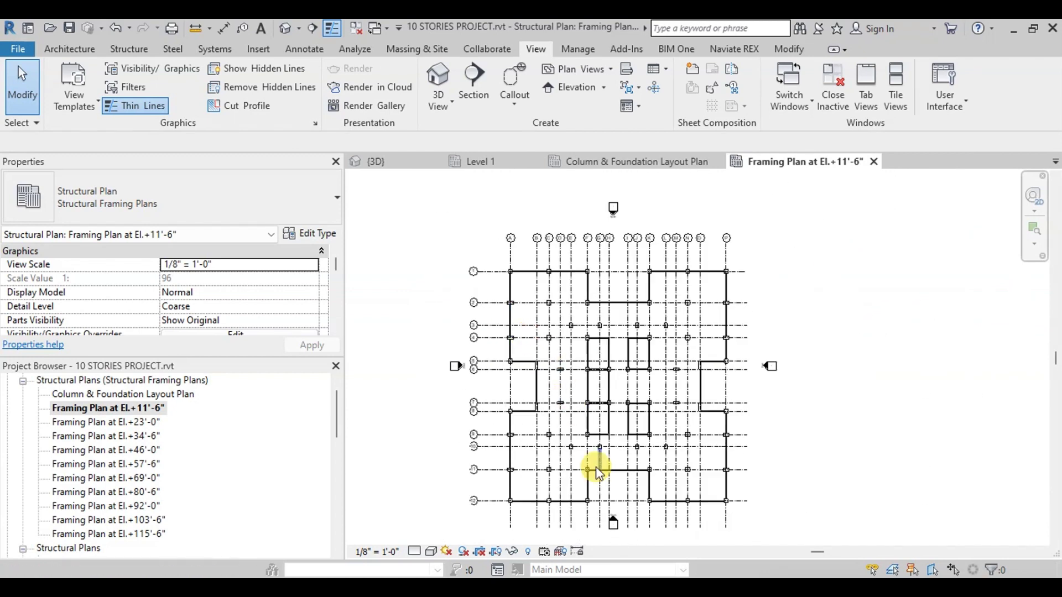
Apply the Structural Drawing Views template to the Column & Foundation Layout Plan and the framing plans from El.+23'-0" to El.+115'-6" together.
{"action": "double_click", "coordinate": [127, 396]}
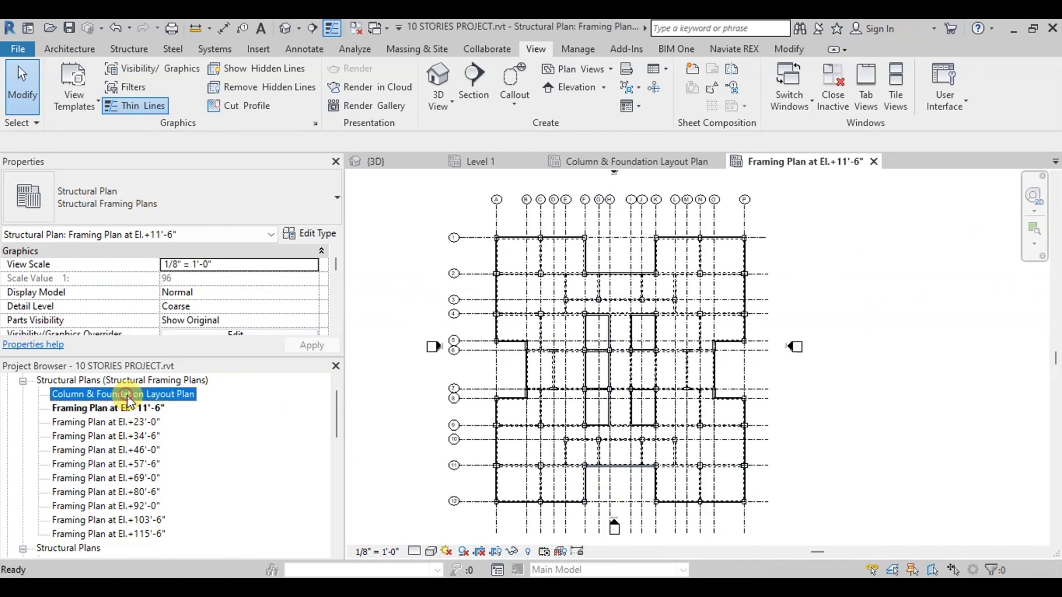
{"action": "left_click", "coordinate": [126, 423], "text": "ctrl"}
{"action": "left_click", "coordinate": [127, 450], "text": "ctrl"}
{"action": "left_click", "coordinate": [126, 465], "text": "ctrl"}
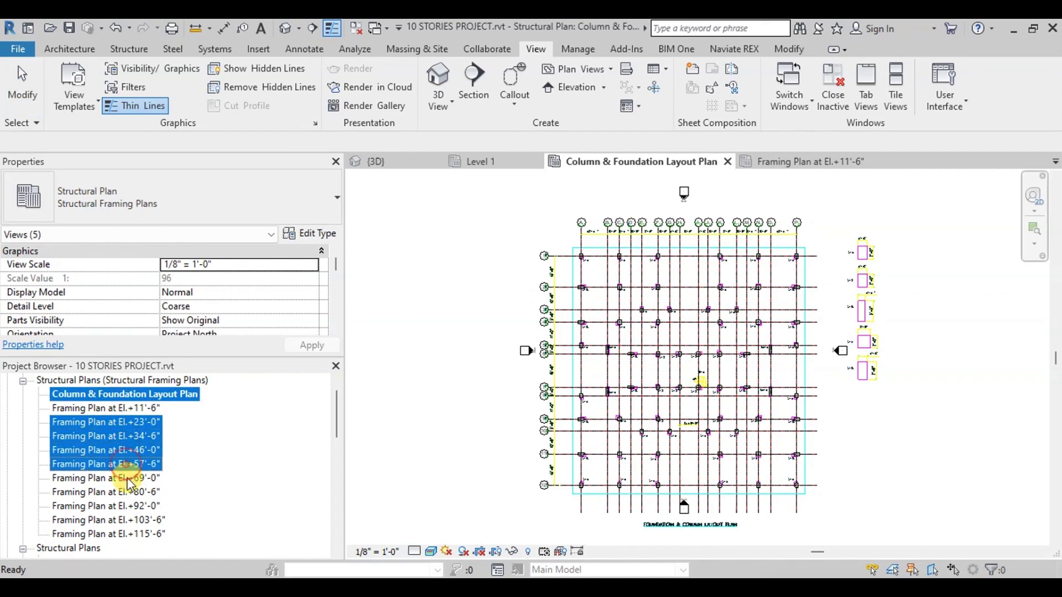
{"action": "left_click", "coordinate": [131, 492], "text": "ctrl"}
{"action": "left_click", "coordinate": [131, 506], "text": "ctrl"}
{"action": "left_click", "coordinate": [132, 520], "text": "ctrl"}
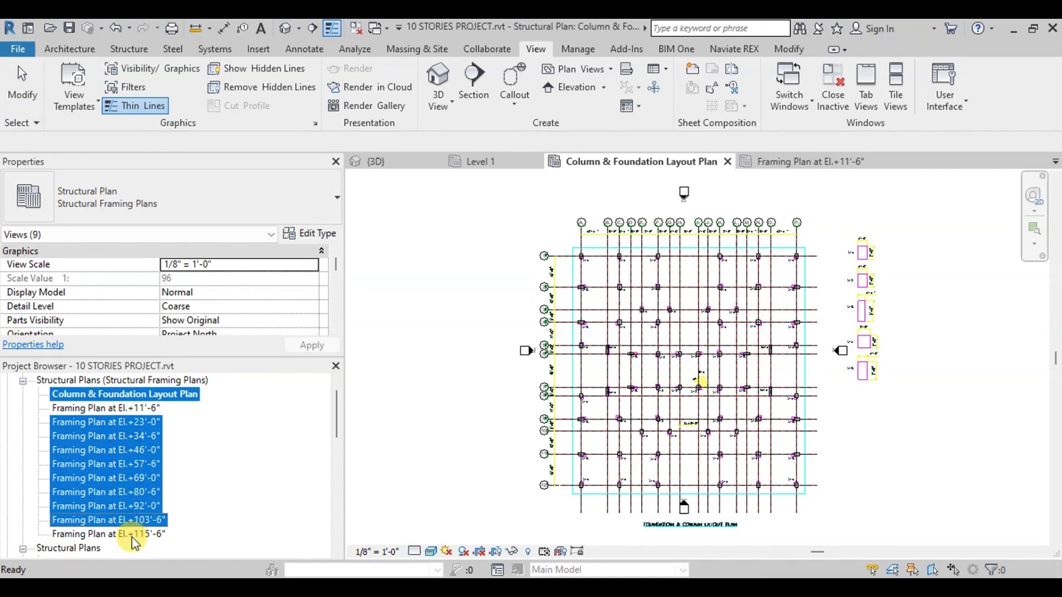
{"action": "left_click", "coordinate": [89, 109]}
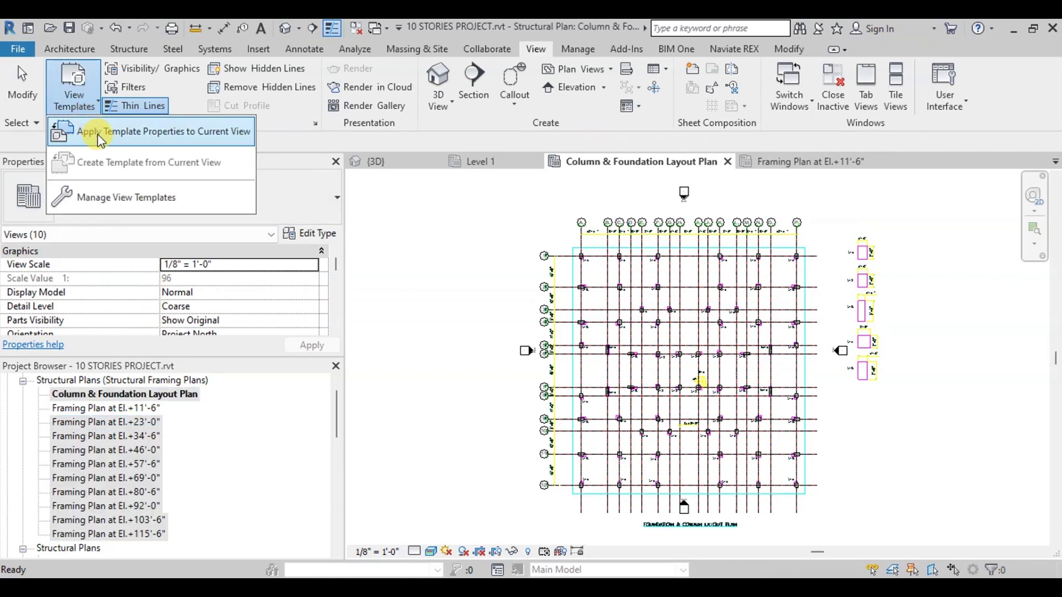
{"action": "left_click", "coordinate": [97, 132]}
{"action": "left_click", "coordinate": [464, 179]}
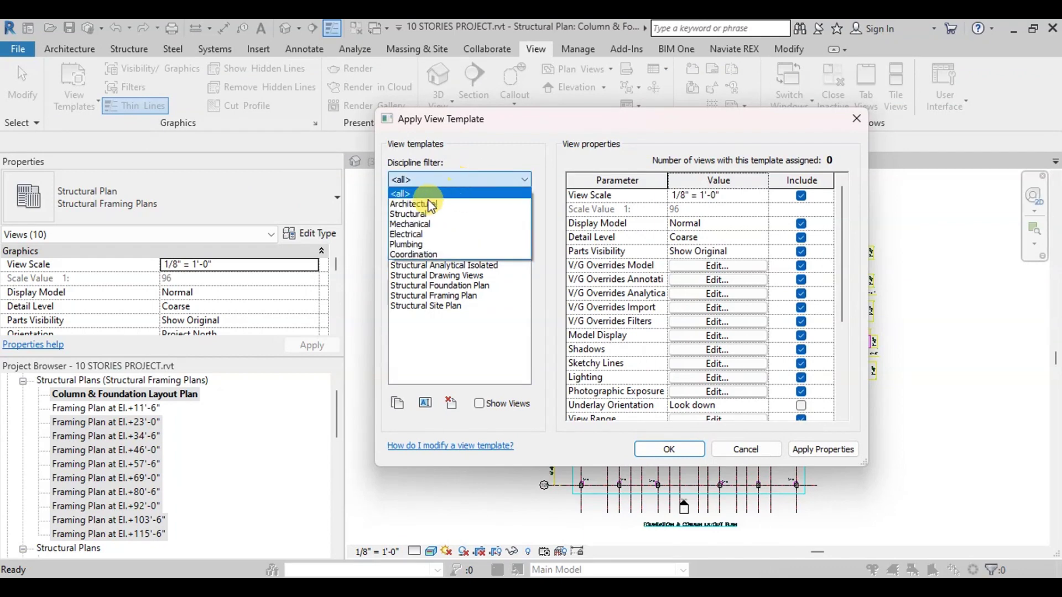
{"action": "left_click", "coordinate": [423, 213]}
{"action": "left_click", "coordinate": [455, 266]}
{"action": "left_click", "coordinate": [823, 450]}
{"action": "left_click", "coordinate": [672, 449]}
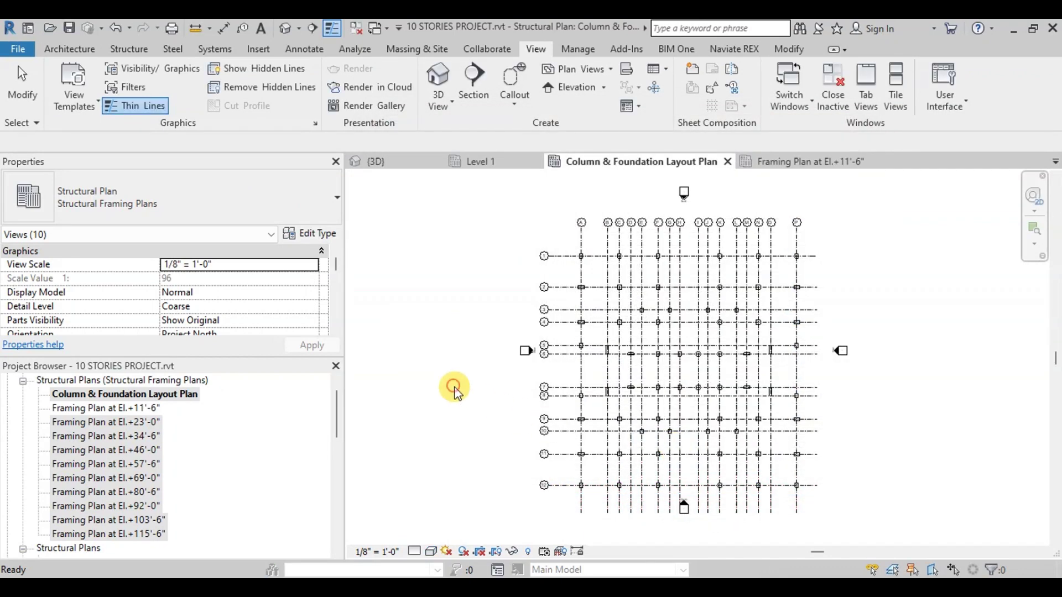
Examine the Column & Foundation Layout Plan and the Framing Plan at El.+23'-0" with the template applied.
{"action": "left_click", "coordinate": [92, 394]}
{"action": "scroll", "coordinate": [735, 470], "scroll_direction": "up", "scroll_amount": 3}
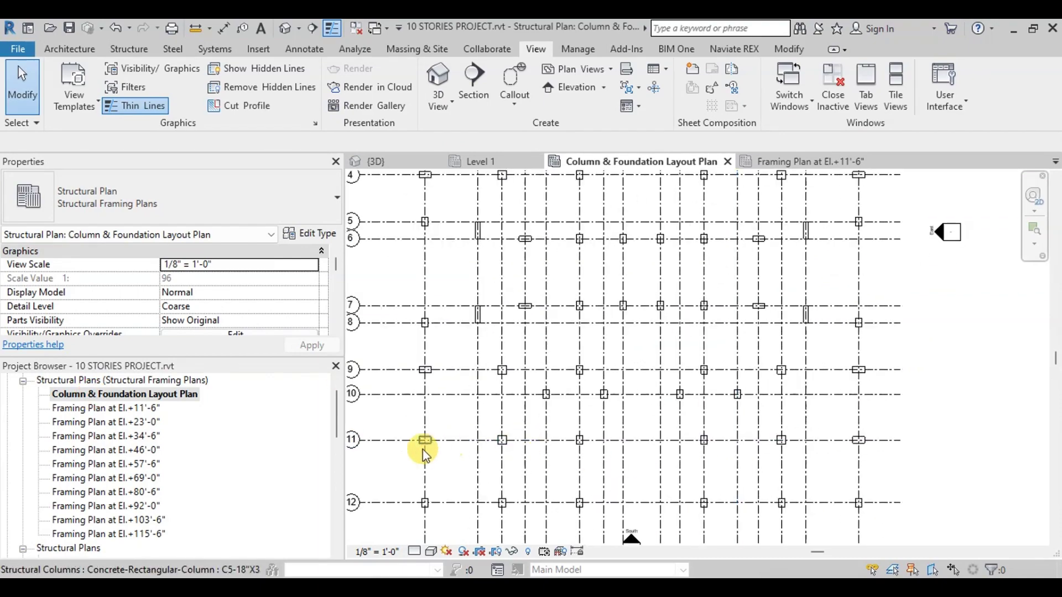
{"action": "double_click", "coordinate": [135, 424]}
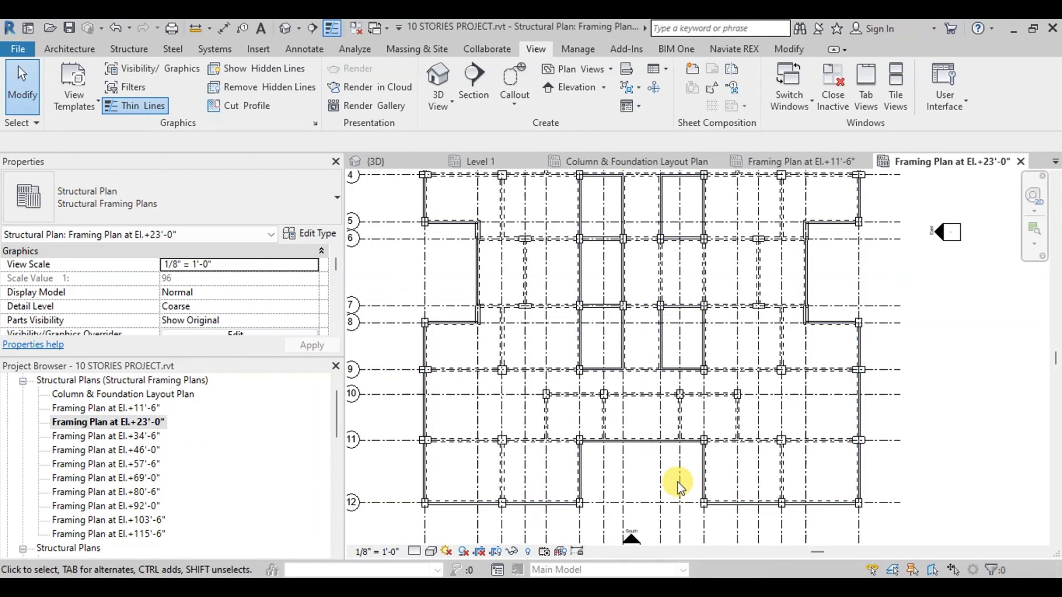
{"action": "scroll", "coordinate": [711, 493], "scroll_direction": "down", "scroll_amount": 3}
{"action": "scroll", "coordinate": [658, 345], "scroll_direction": "up", "scroll_amount": 3}
{"action": "scroll", "coordinate": [818, 387], "scroll_direction": "up", "scroll_amount": 1}
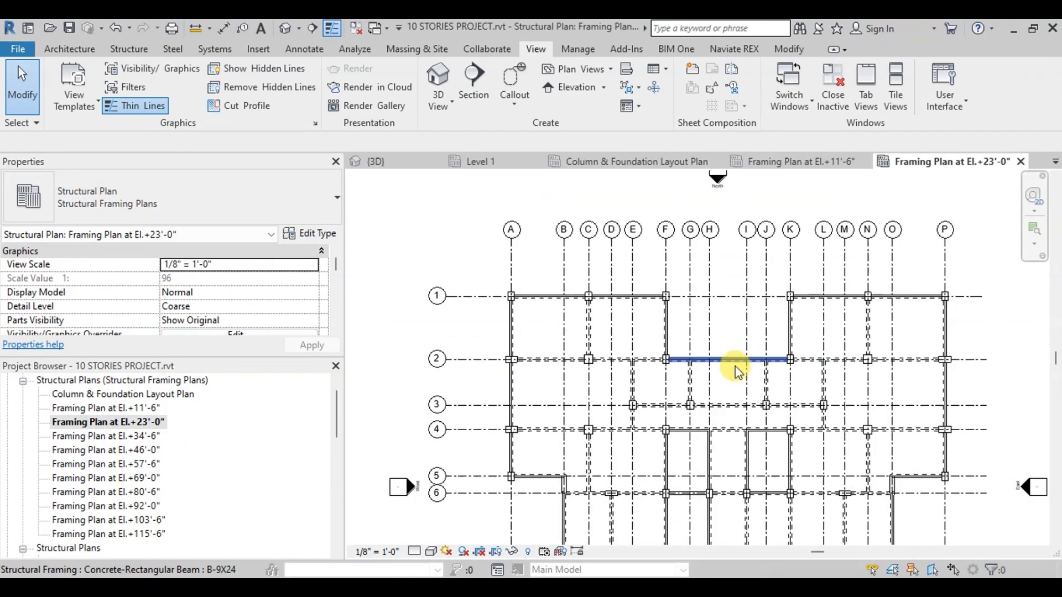
{"action": "double_click", "coordinate": [105, 395]}
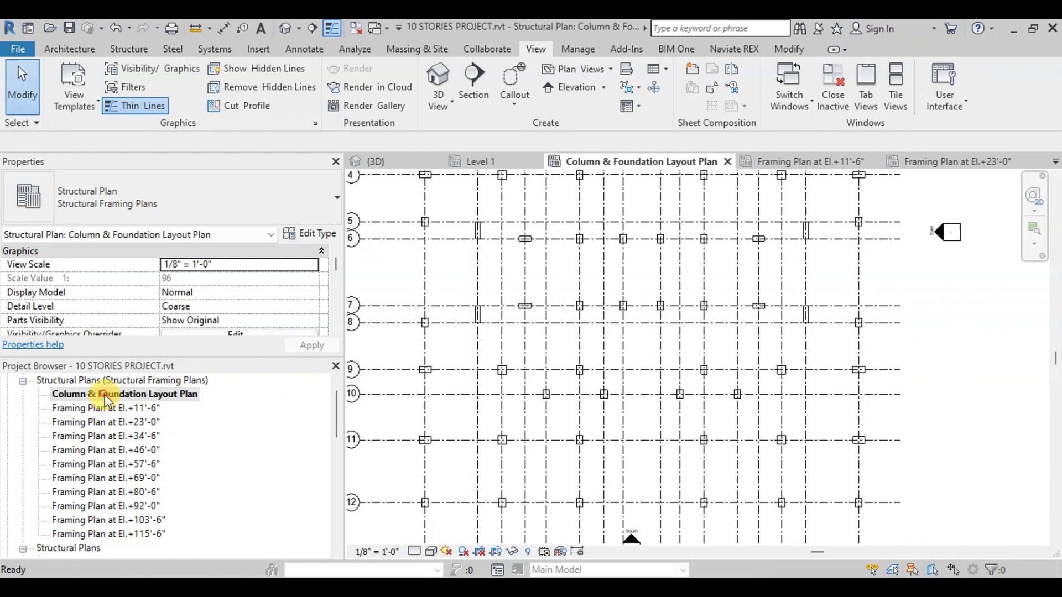
{"action": "scroll", "coordinate": [597, 354], "scroll_direction": "down", "scroll_amount": 4}
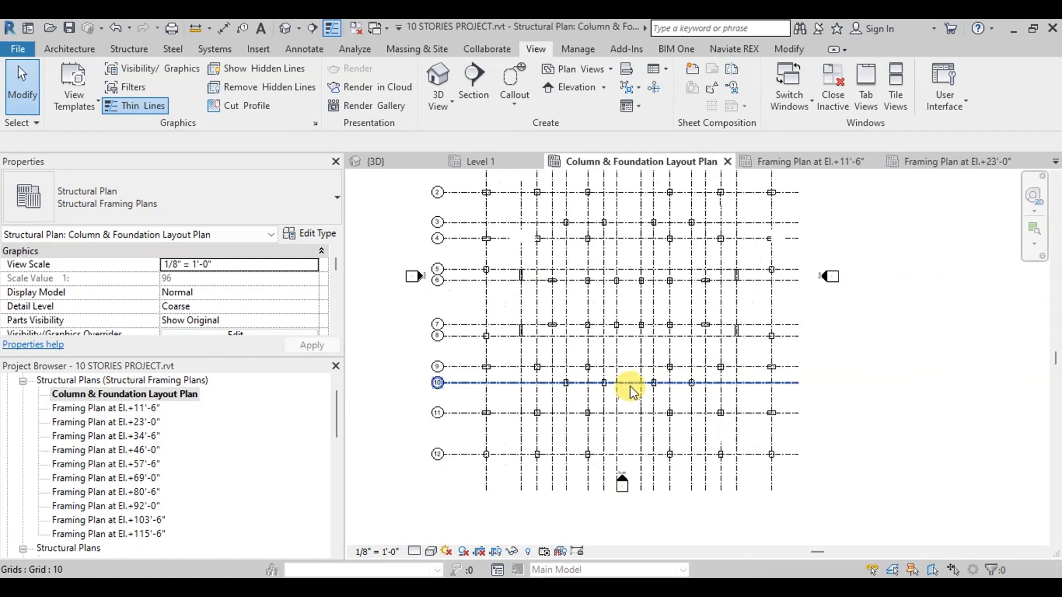
{"action": "scroll", "coordinate": [617, 390], "scroll_direction": "down", "scroll_amount": 2}
{"action": "scroll", "coordinate": [644, 255], "scroll_direction": "up", "scroll_amount": 2}
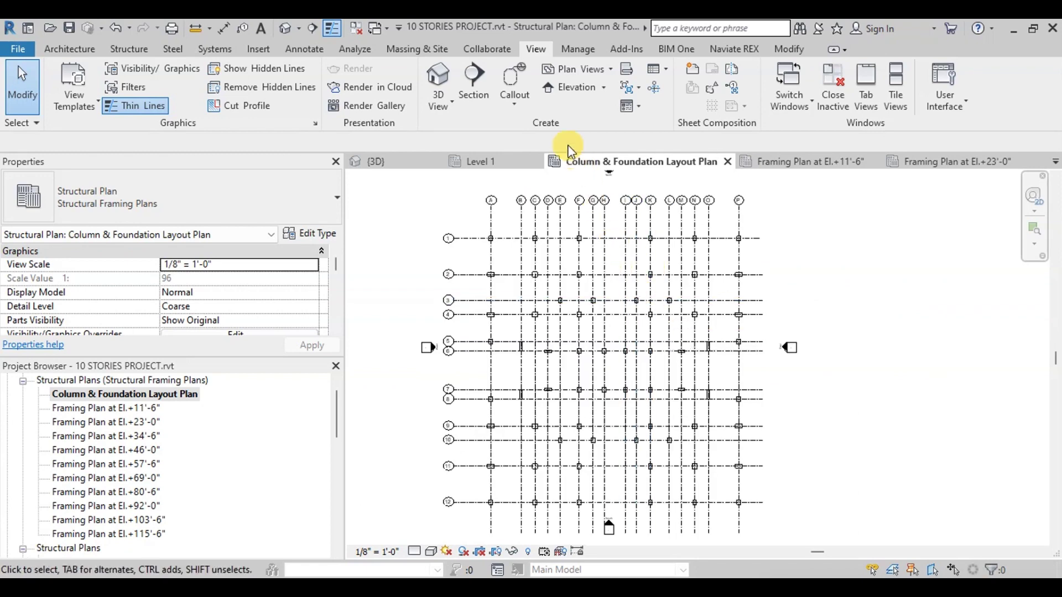
Add an aligned dimension string across the vertical grids A to P, above grid 1 in the Column & Foundation Layout Plan.
{"action": "left_click", "coordinate": [305, 49]}
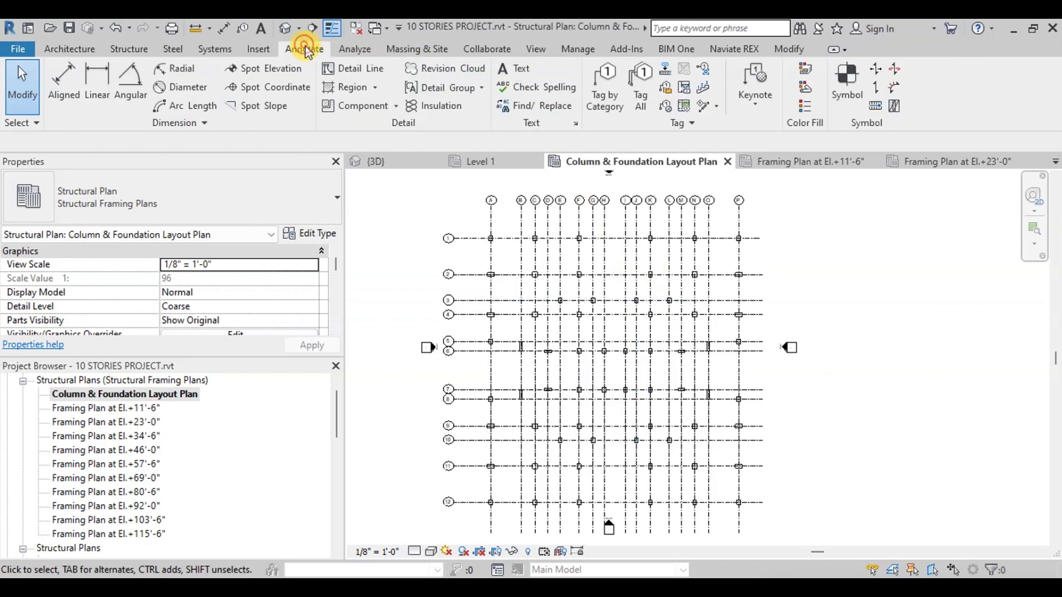
{"action": "left_click", "coordinate": [71, 83]}
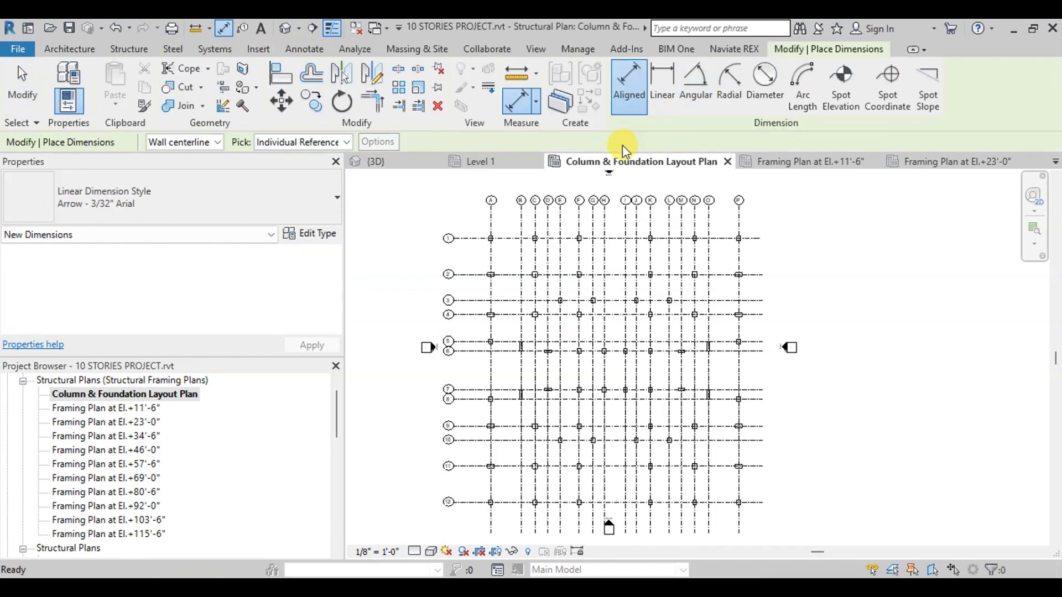
{"action": "left_click", "coordinate": [490, 217]}
{"action": "left_click", "coordinate": [534, 219]}
{"action": "left_click", "coordinate": [547, 219]}
{"action": "left_click", "coordinate": [557, 218]}
{"action": "left_click", "coordinate": [580, 220]}
{"action": "left_click", "coordinate": [591, 221]}
{"action": "left_click", "coordinate": [604, 222]}
{"action": "left_click", "coordinate": [625, 222]}
{"action": "left_click", "coordinate": [635, 222]}
{"action": "left_click", "coordinate": [636, 223]}
{"action": "left_click", "coordinate": [651, 221]}
{"action": "left_click", "coordinate": [670, 220]}
{"action": "left_click", "coordinate": [681, 221]}
{"action": "left_click", "coordinate": [695, 221]}
{"action": "left_click", "coordinate": [709, 221]}
{"action": "left_click", "coordinate": [739, 221]}
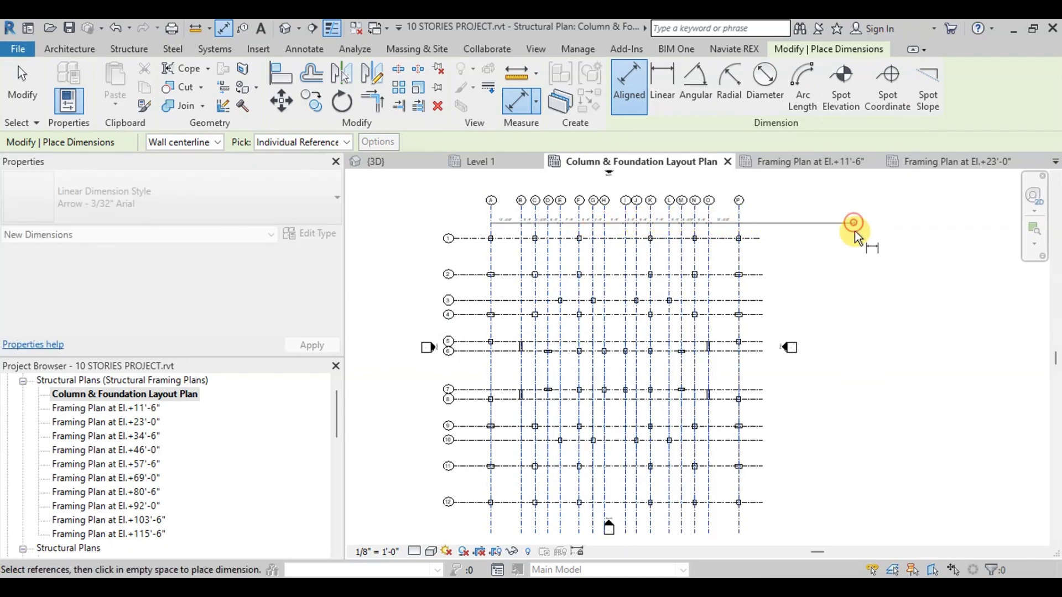
{"action": "left_click", "coordinate": [861, 224]}
Add an aligned dimension string down the horizontal grids 1 to 12, beside grid A in the Column & Foundation Layout Plan.
{"action": "left_click", "coordinate": [473, 239]}
{"action": "left_click", "coordinate": [469, 274]}
{"action": "left_click", "coordinate": [469, 301]}
{"action": "left_click", "coordinate": [470, 314]}
{"action": "left_click", "coordinate": [470, 390]}
{"action": "left_click", "coordinate": [467, 399]}
{"action": "left_click", "coordinate": [465, 426]}
{"action": "left_click", "coordinate": [465, 440]}
{"action": "left_click", "coordinate": [462, 466]}
{"action": "left_click", "coordinate": [461, 502]}
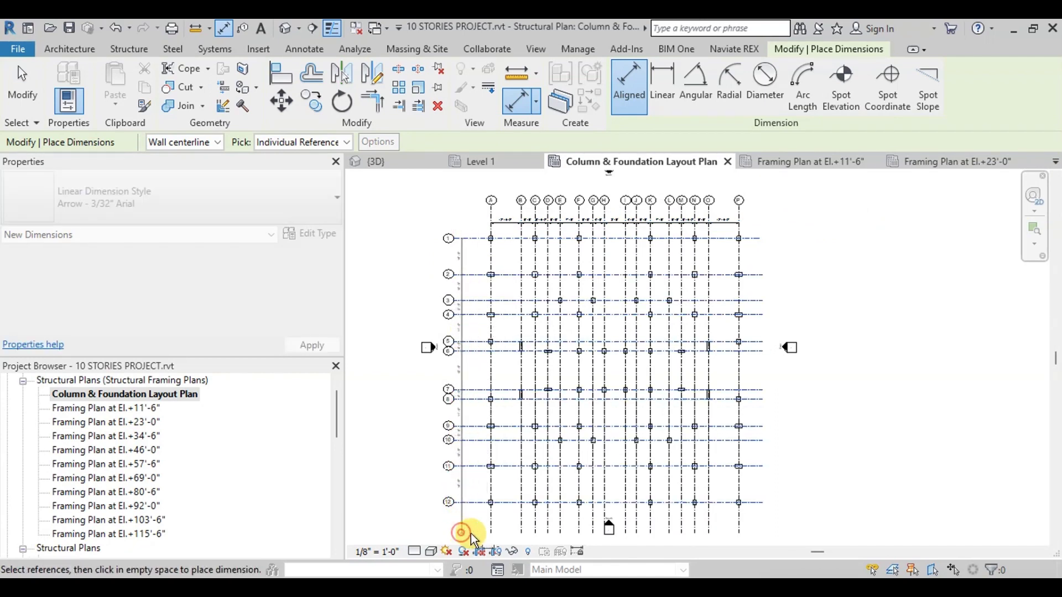
{"action": "left_click", "coordinate": [463, 533]}
{"action": "key", "text": "Escape"}
{"action": "scroll", "coordinate": [475, 311], "scroll_direction": "up", "scroll_amount": 4}
{"action": "scroll", "coordinate": [692, 301], "scroll_direction": "down", "scroll_amount": 5}
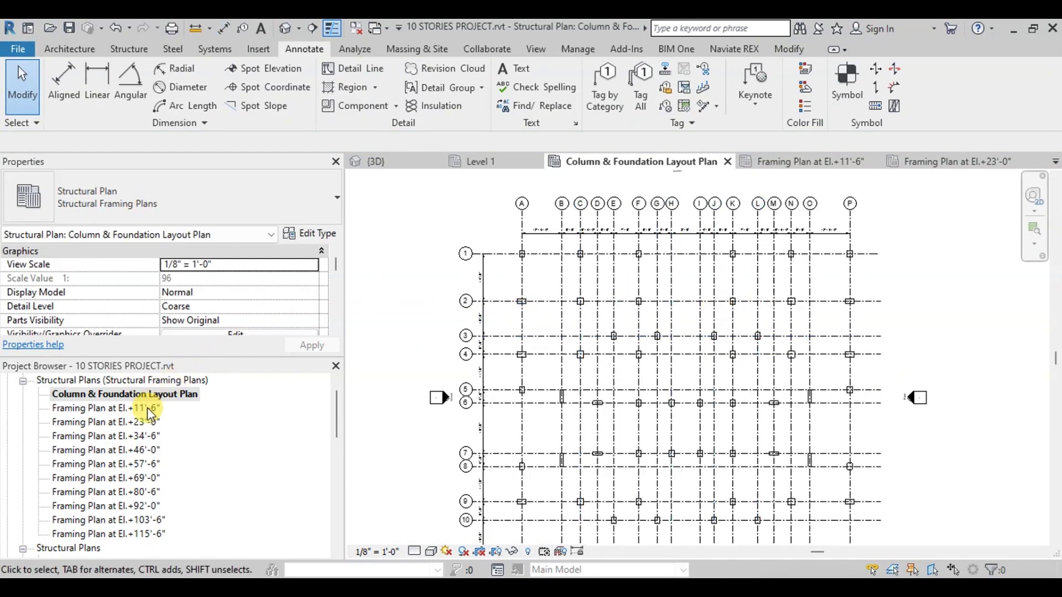
Tag all untagged beams in the Framing Plan at El.+11'-6" with Structural Framing Tags, horizontal orientation and no leader.
{"action": "double_click", "coordinate": [111, 408]}
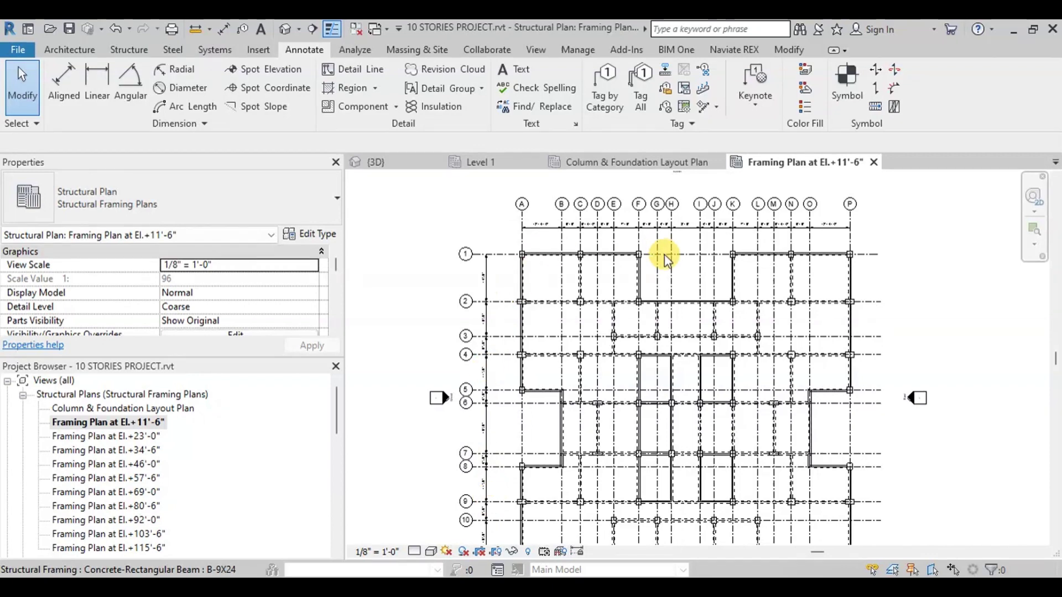
{"action": "scroll", "coordinate": [620, 261], "scroll_direction": "up", "scroll_amount": 3}
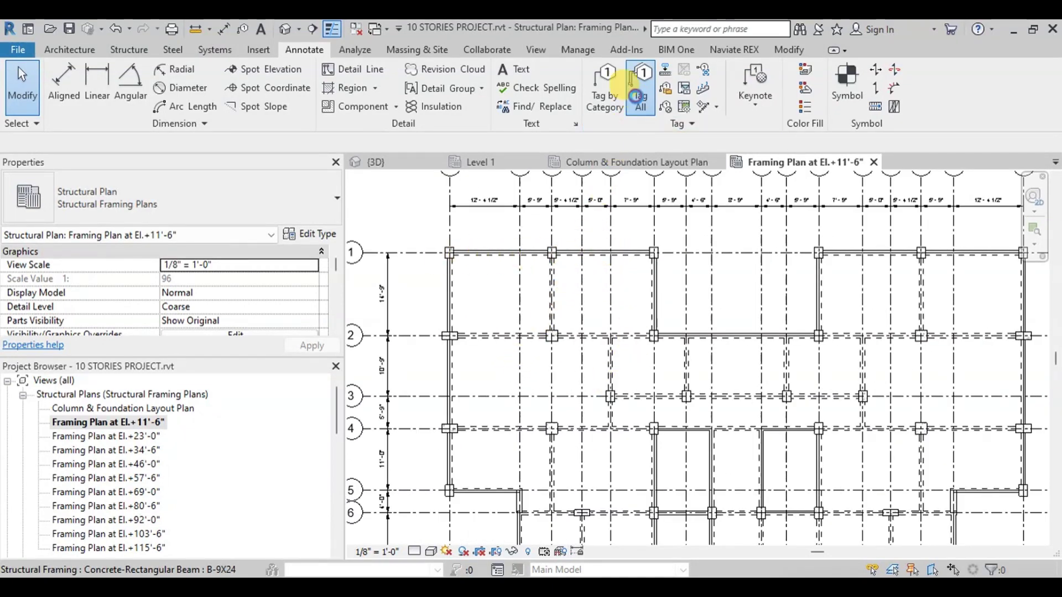
{"action": "left_click", "coordinate": [639, 99]}
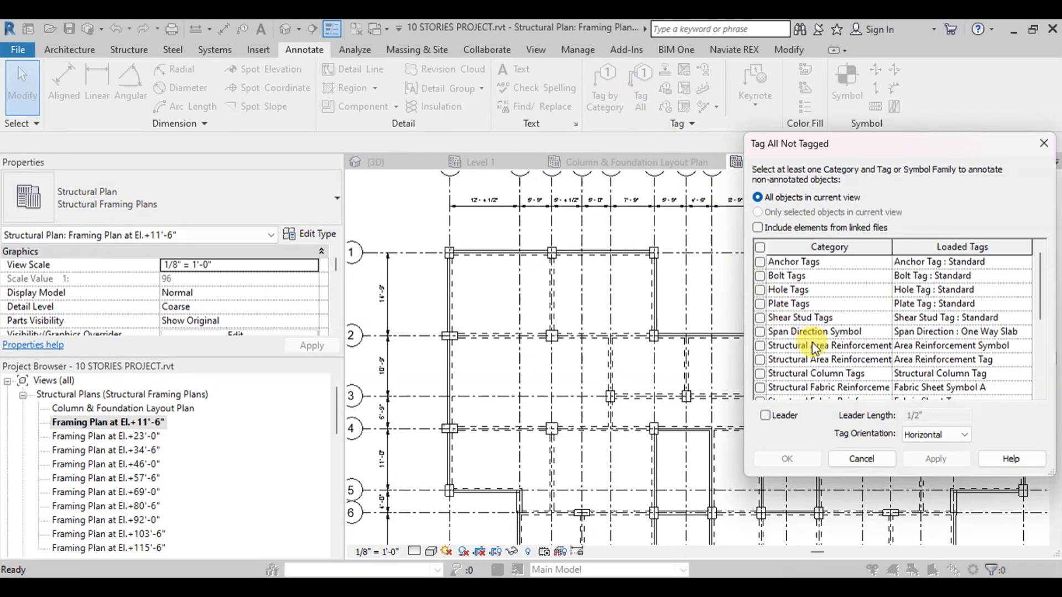
{"action": "scroll", "coordinate": [813, 344], "scroll_direction": "down", "scroll_amount": 3}
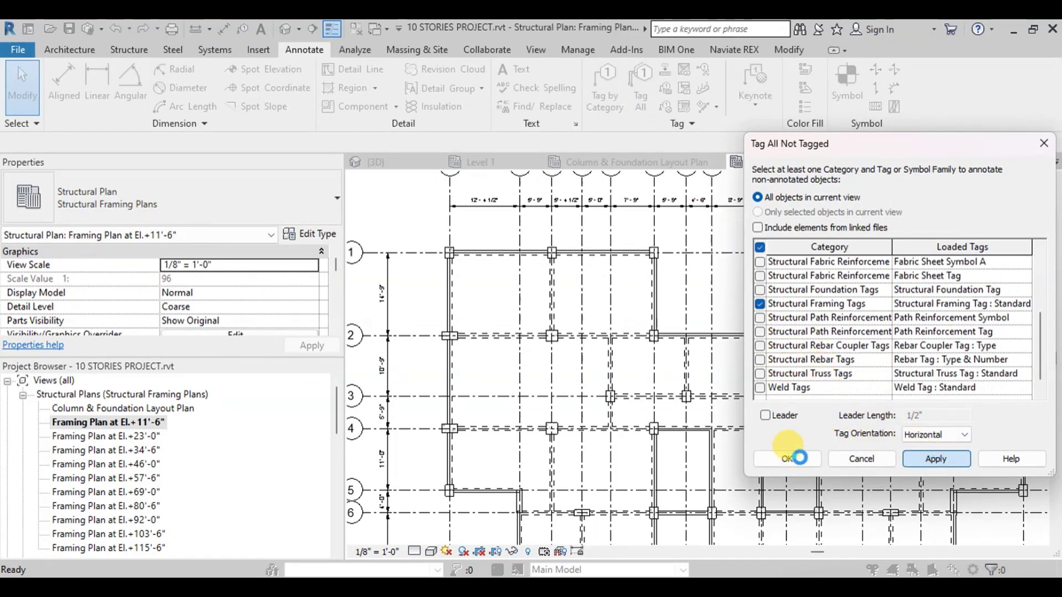
{"action": "left_click", "coordinate": [791, 458]}
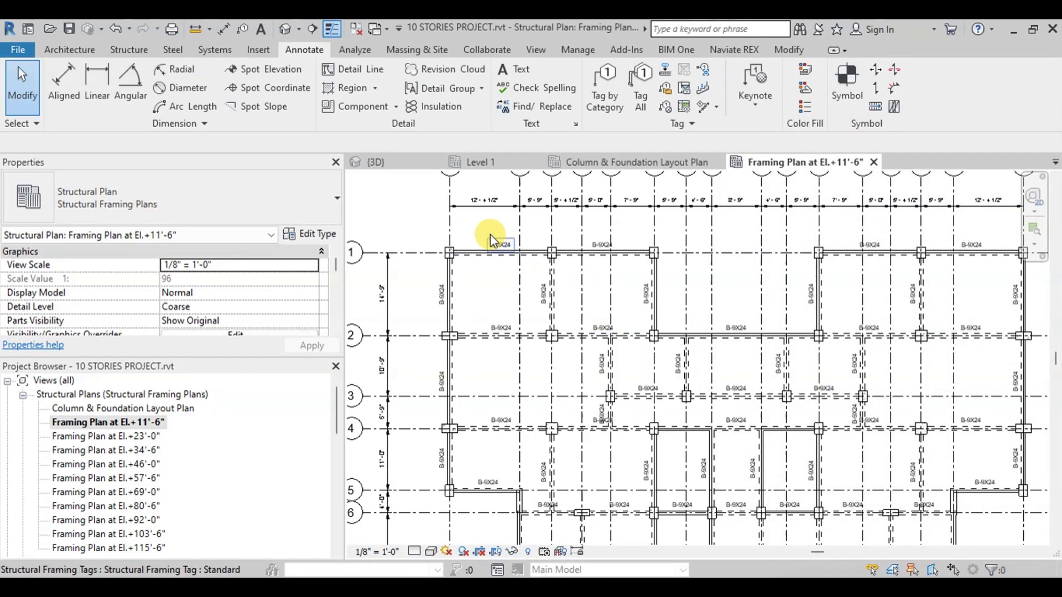
{"action": "scroll", "coordinate": [494, 237], "scroll_direction": "up", "scroll_amount": 3}
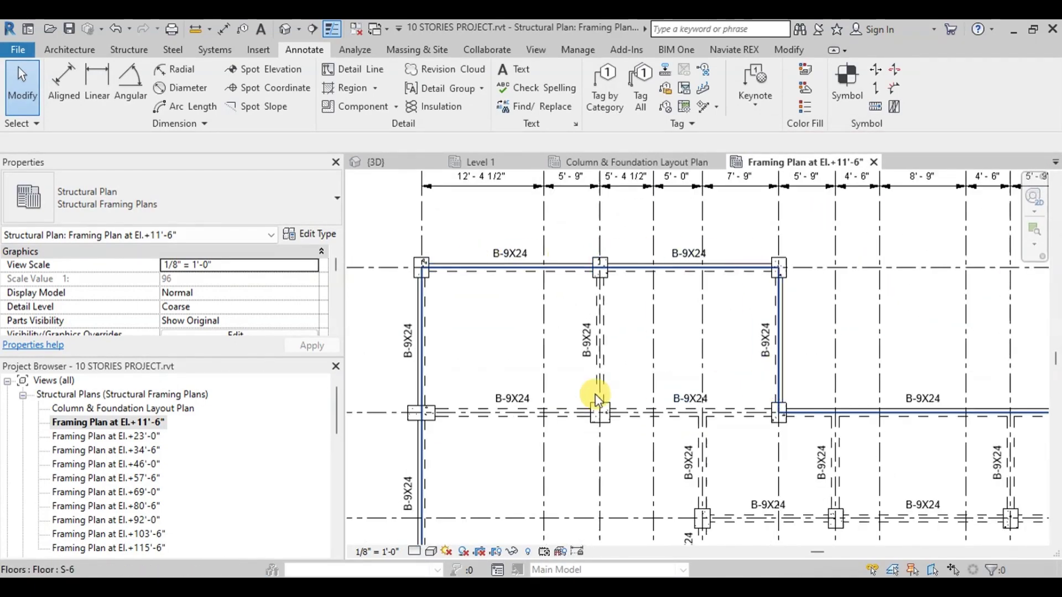
Open the Level 2 structural plan and tag all its untagged beams with Structural Framing Tags, without leaders.
{"action": "scroll", "coordinate": [185, 450], "scroll_direction": "down", "scroll_amount": 3}
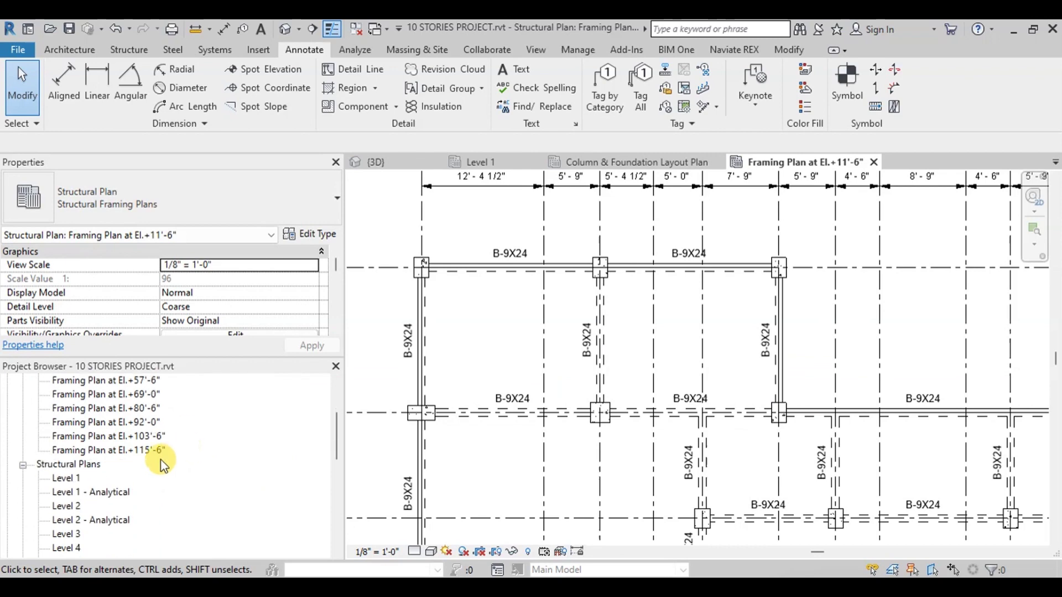
{"action": "double_click", "coordinate": [66, 506]}
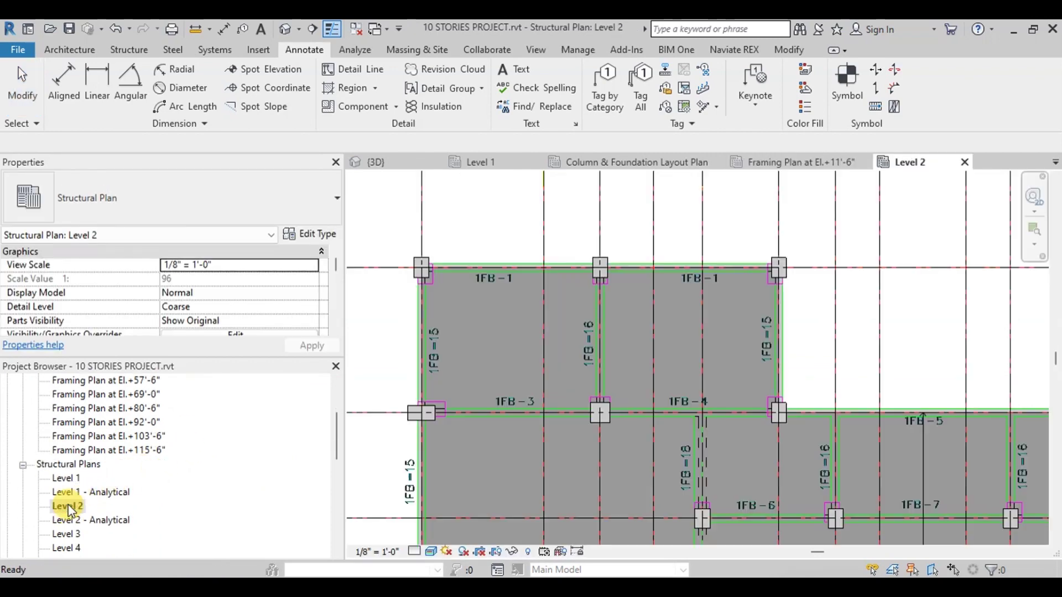
{"action": "scroll", "coordinate": [476, 273], "scroll_direction": "up", "scroll_amount": 3}
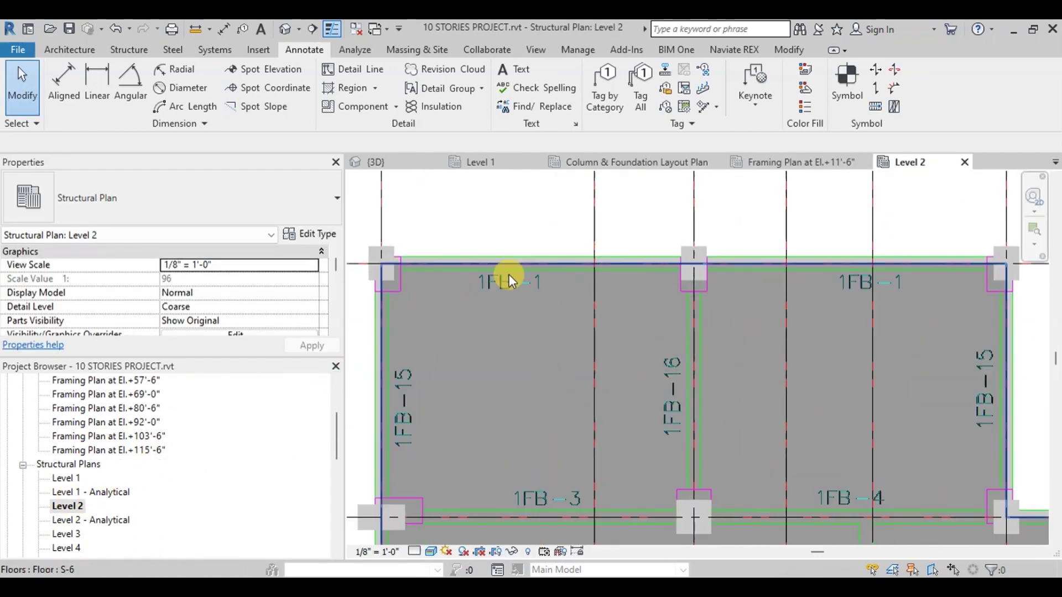
{"action": "left_click", "coordinate": [645, 91]}
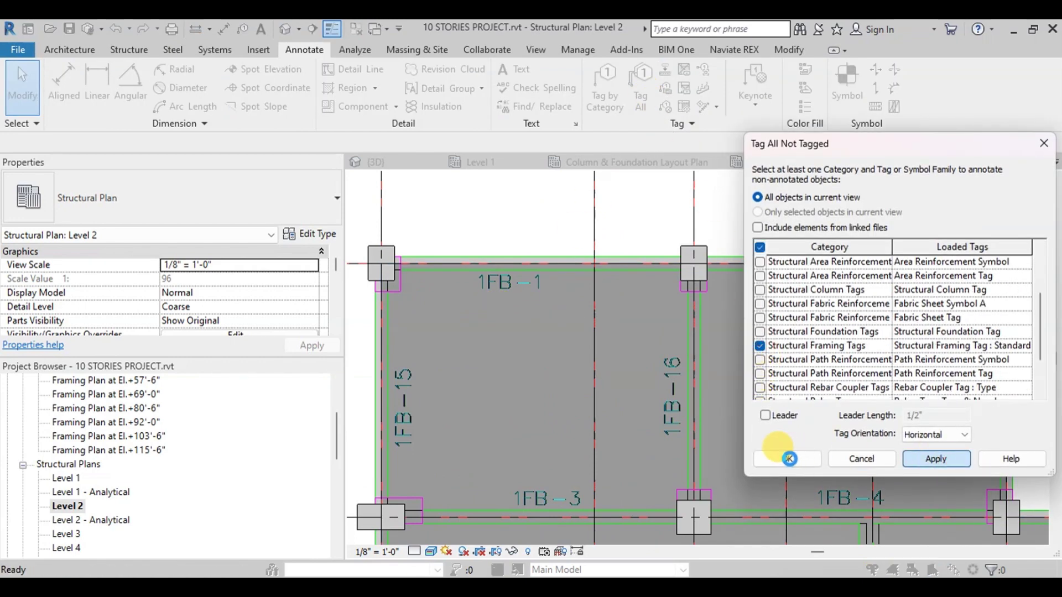
{"action": "left_click", "coordinate": [790, 460]}
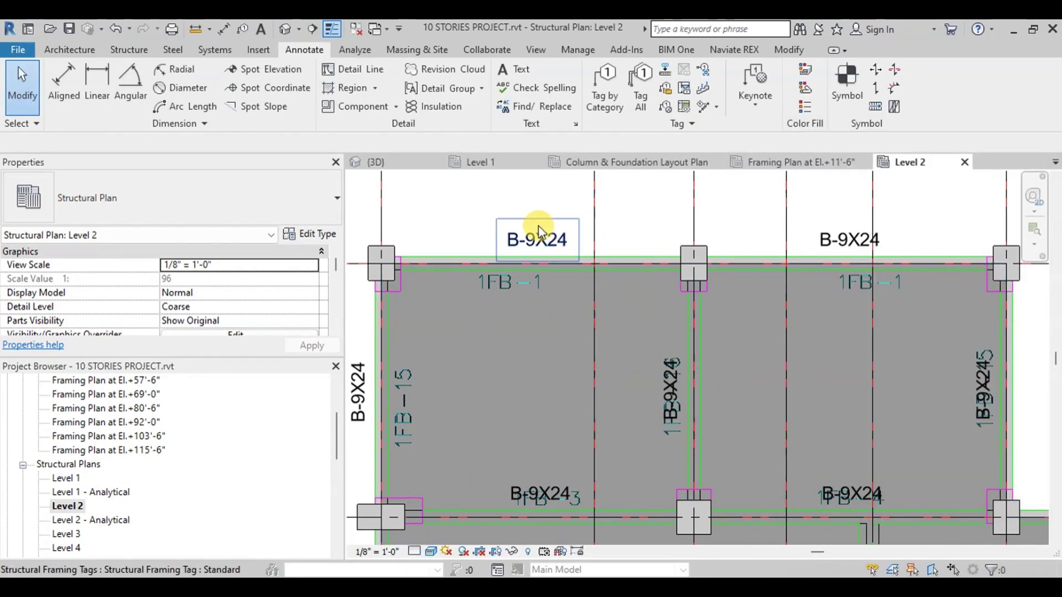
Open the Structural Framing Tag family for editing and add the Mark parameter to its label.
{"action": "left_click", "coordinate": [523, 235]}
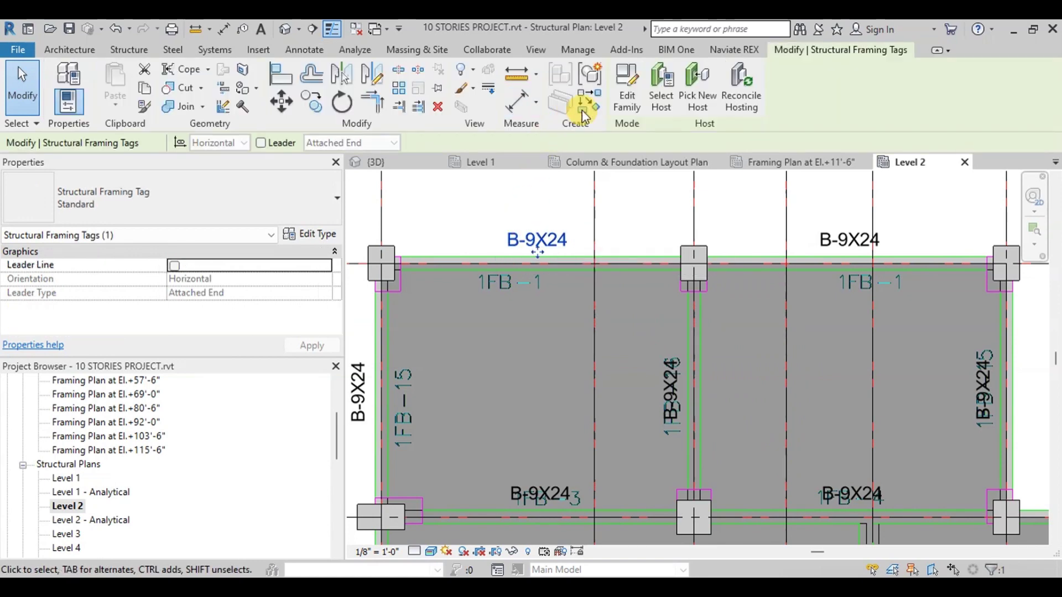
{"action": "left_click", "coordinate": [636, 100]}
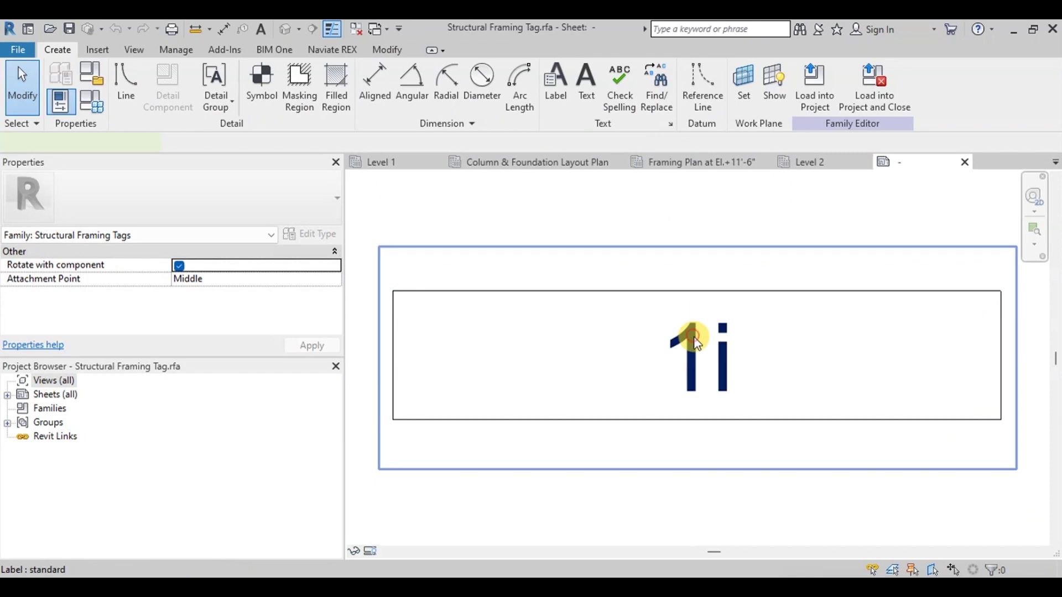
{"action": "left_click", "coordinate": [696, 341]}
{"action": "left_click", "coordinate": [547, 107]}
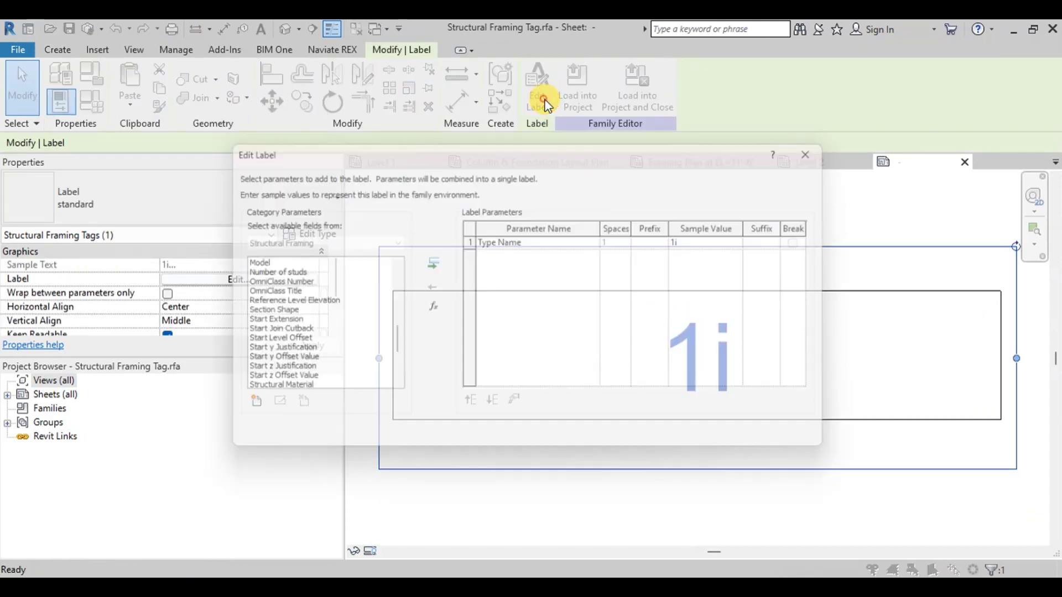
{"action": "scroll", "coordinate": [255, 287], "scroll_direction": "up", "scroll_amount": 2}
{"action": "left_click", "coordinate": [246, 292]}
{"action": "left_click", "coordinate": [429, 262]}
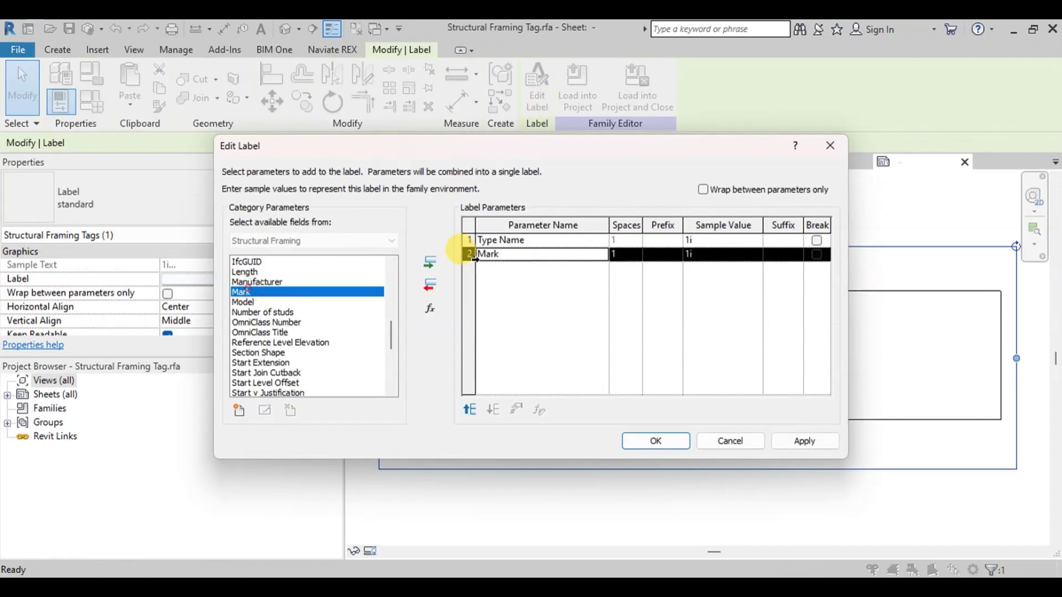
Remove the Type Name parameter from the tag label and load the edited Structural Framing Tag into the project.
{"action": "left_click", "coordinate": [477, 236]}
{"action": "left_click", "coordinate": [470, 240]}
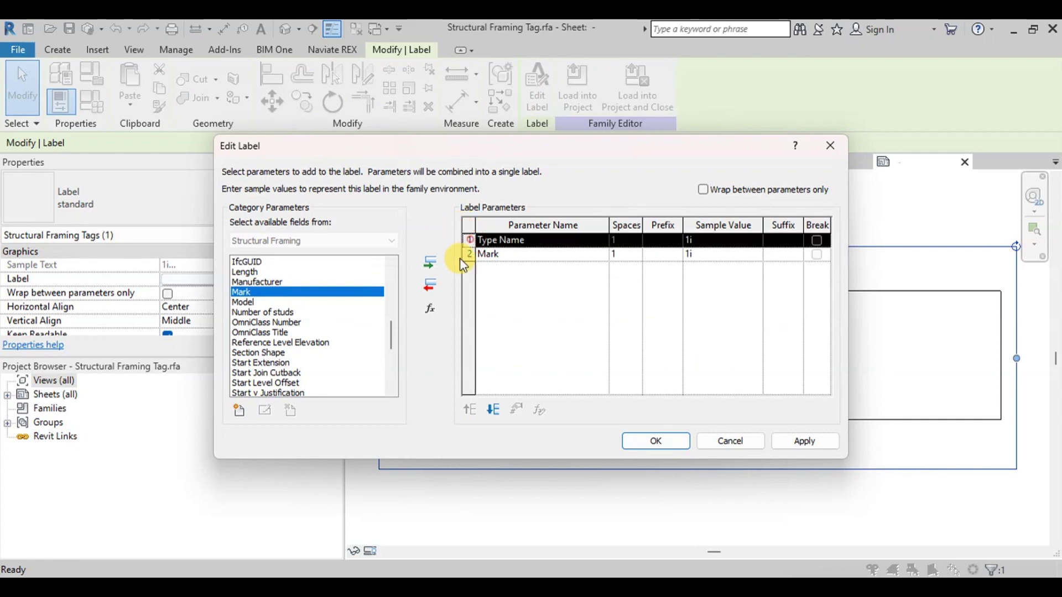
{"action": "left_click", "coordinate": [430, 287]}
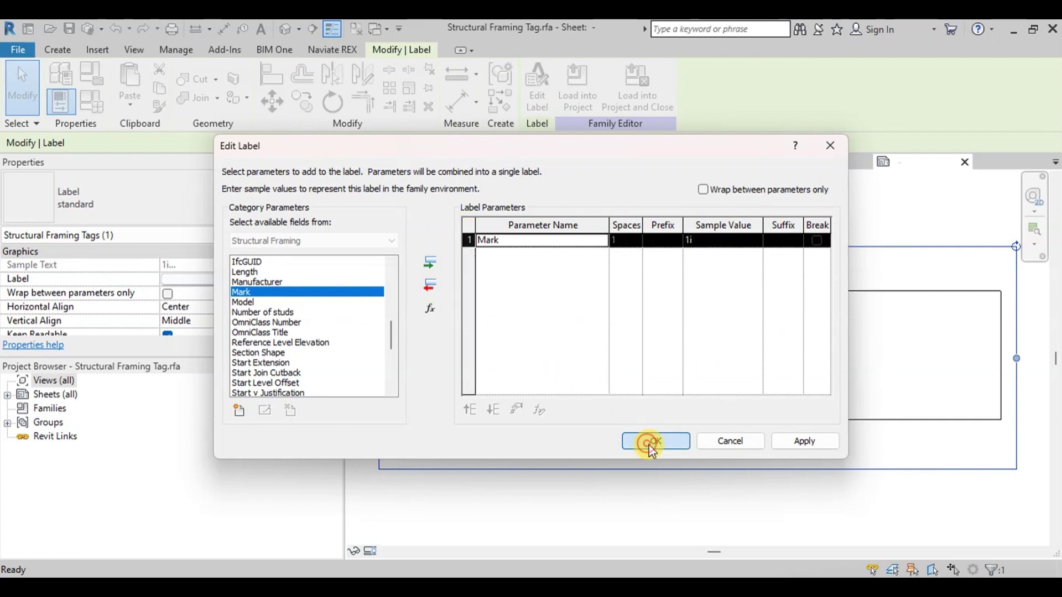
{"action": "left_click", "coordinate": [653, 443]}
{"action": "left_click", "coordinate": [577, 89]}
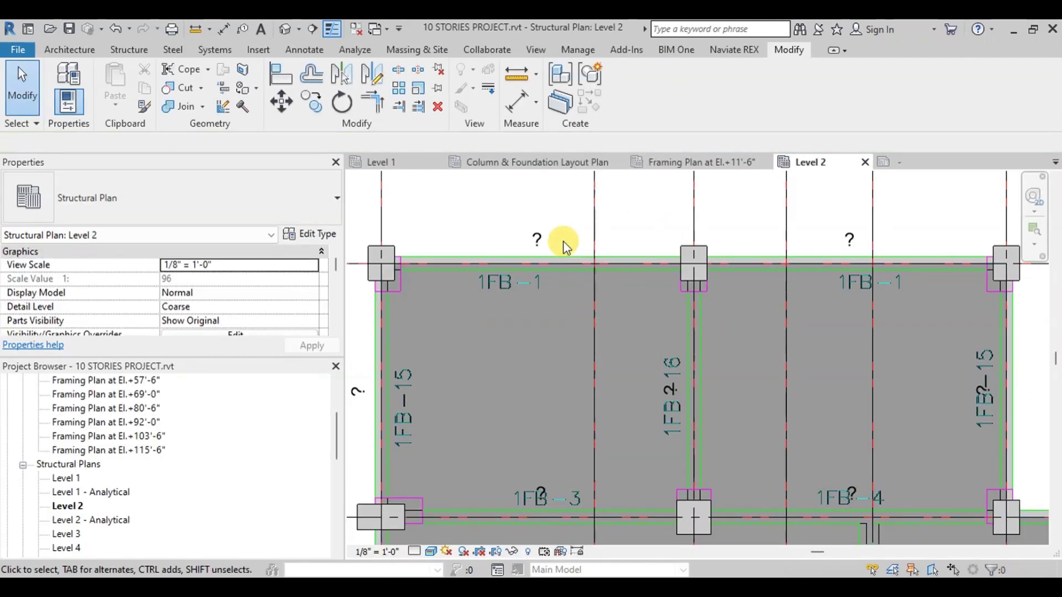
Set the mark of the beam on grid 1 to 1FB-1 and the beam along grid A to 1FB-15, following the underlay labels.
{"action": "left_click", "coordinate": [538, 240]}
{"action": "left_click", "coordinate": [539, 239]}
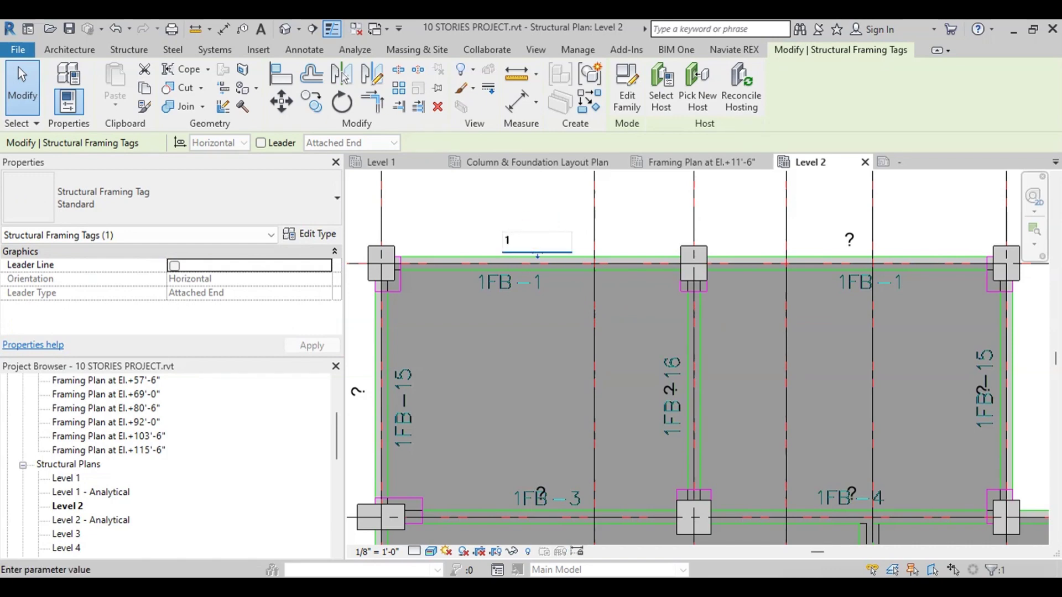
{"action": "type", "text": "1FB-1"}
{"action": "left_click", "coordinate": [496, 213]}
{"action": "scroll", "coordinate": [616, 208], "scroll_direction": "down", "scroll_amount": 2}
{"action": "scroll", "coordinate": [427, 360], "scroll_direction": "up", "scroll_amount": 1}
{"action": "double_click", "coordinate": [414, 341]}
{"action": "type", "text": "1FB-15"}
{"action": "left_click", "coordinate": [430, 277]}
Set the mark of the short beam on grid 5 beside grid A to 1FB-11, matching the underlay label.
{"action": "scroll", "coordinate": [429, 275], "scroll_direction": "down", "scroll_amount": 3}
{"action": "middle_click_drag", "start_coordinate": [422, 526], "coordinate": [420, 401]}
{"action": "scroll", "coordinate": [488, 492], "scroll_direction": "up", "scroll_amount": 3}
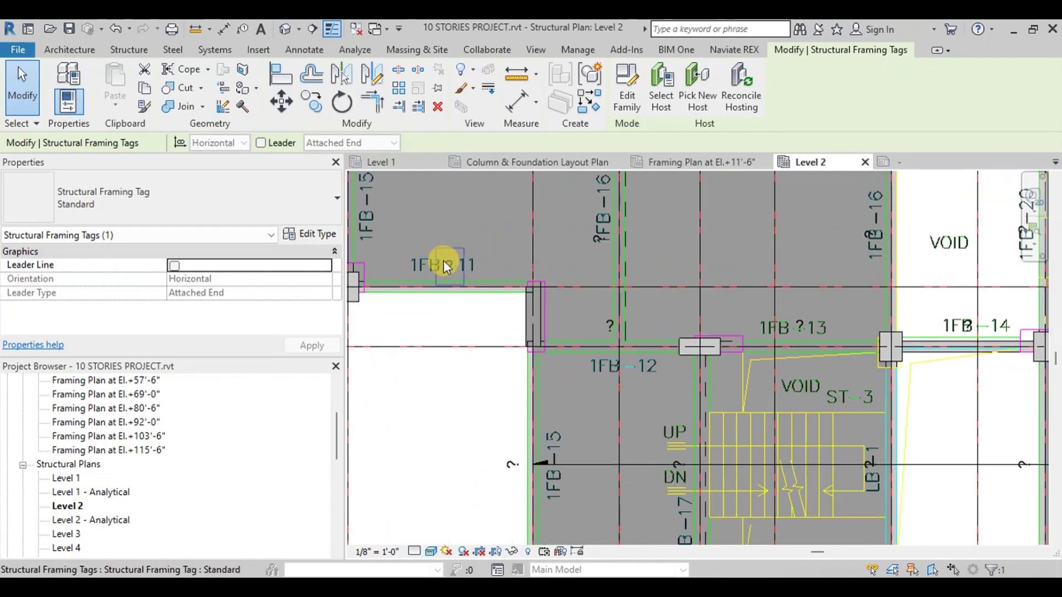
{"action": "left_click", "coordinate": [449, 277]}
{"action": "type", "text": "1FB-11"}
{"action": "left_click", "coordinate": [463, 326]}
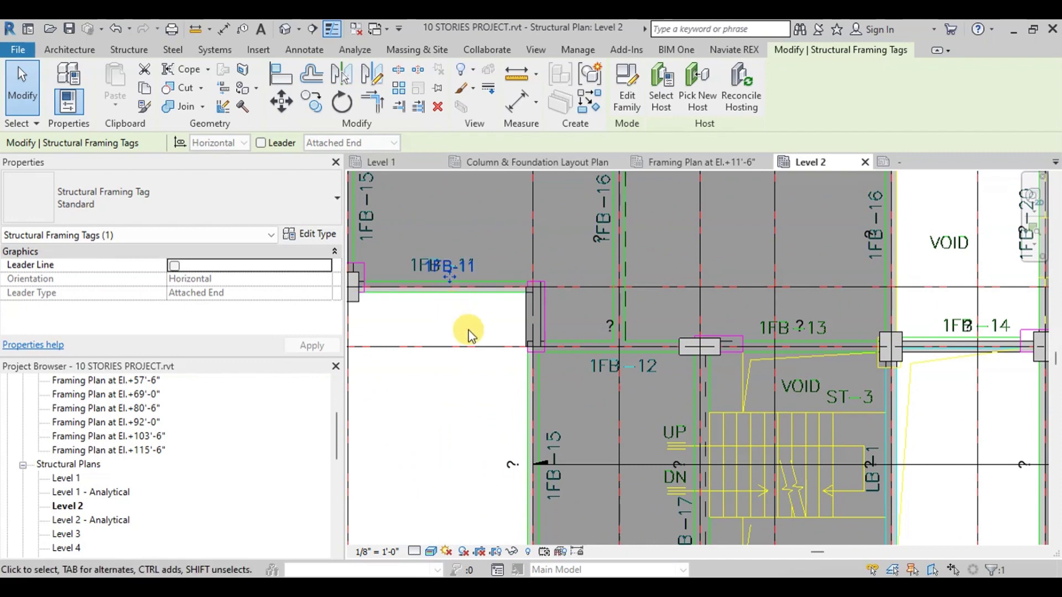
{"action": "scroll", "coordinate": [500, 265], "scroll_direction": "down", "scroll_amount": 3}
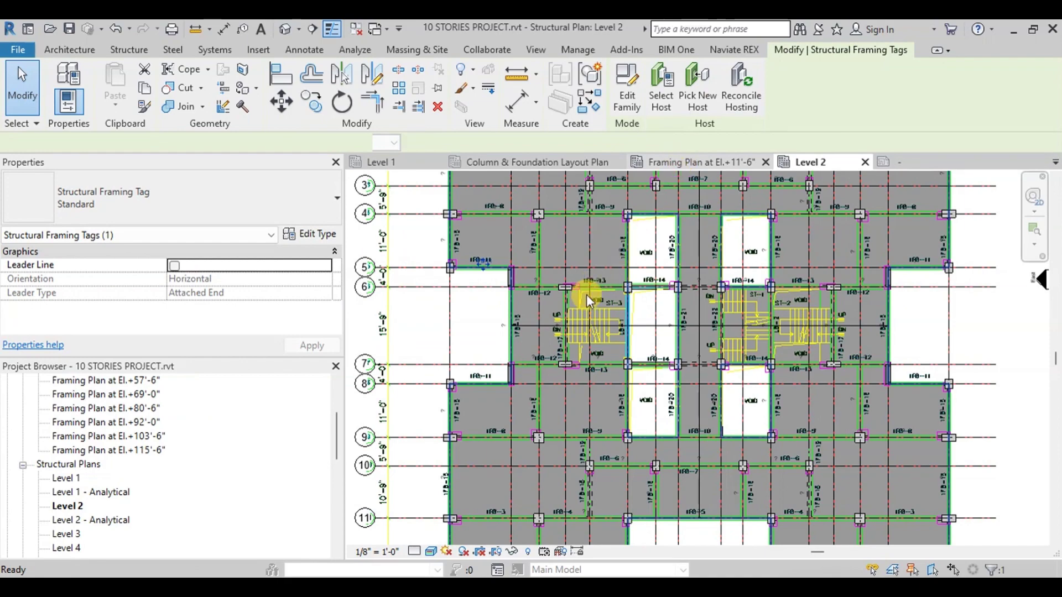
Examine the beam marks and dimensions throughout the Framing Plan at El.+11'-6".
{"action": "left_click", "coordinate": [733, 161]}
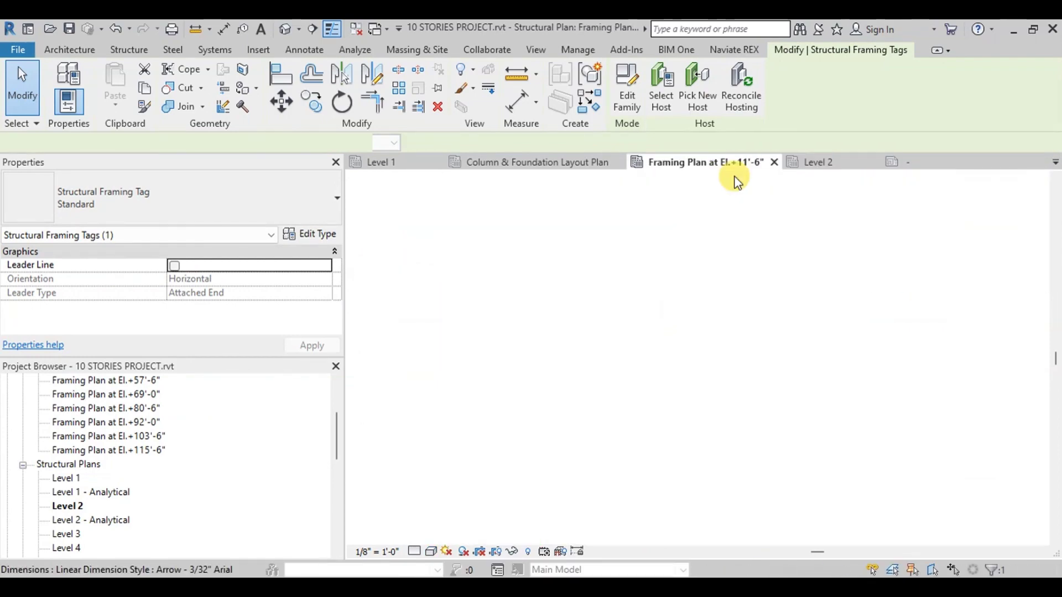
{"action": "scroll", "coordinate": [661, 300], "scroll_direction": "up", "scroll_amount": 5}
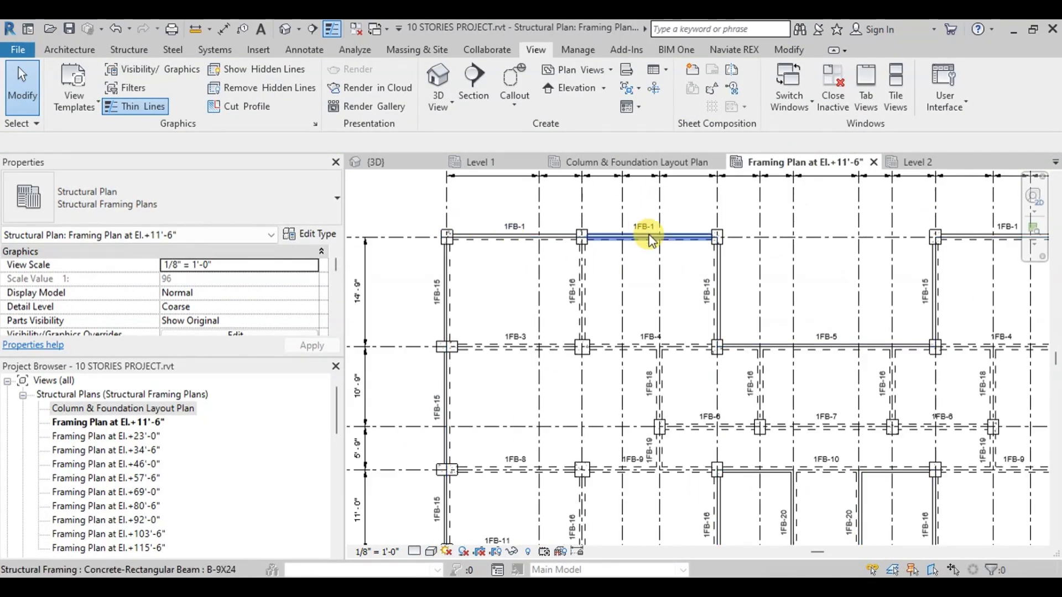
{"action": "scroll", "coordinate": [593, 288], "scroll_direction": "down", "scroll_amount": 6}
{"action": "scroll", "coordinate": [668, 518], "scroll_direction": "up", "scroll_amount": 4}
{"action": "scroll", "coordinate": [652, 492], "scroll_direction": "down", "scroll_amount": 5}
{"action": "scroll", "coordinate": [592, 363], "scroll_direction": "up", "scroll_amount": 3}
{"action": "scroll", "coordinate": [583, 542], "scroll_direction": "down", "scroll_amount": 4}
{"action": "scroll", "coordinate": [587, 534], "scroll_direction": "up", "scroll_amount": 1}
{"action": "scroll", "coordinate": [467, 505], "scroll_direction": "up", "scroll_amount": 4}
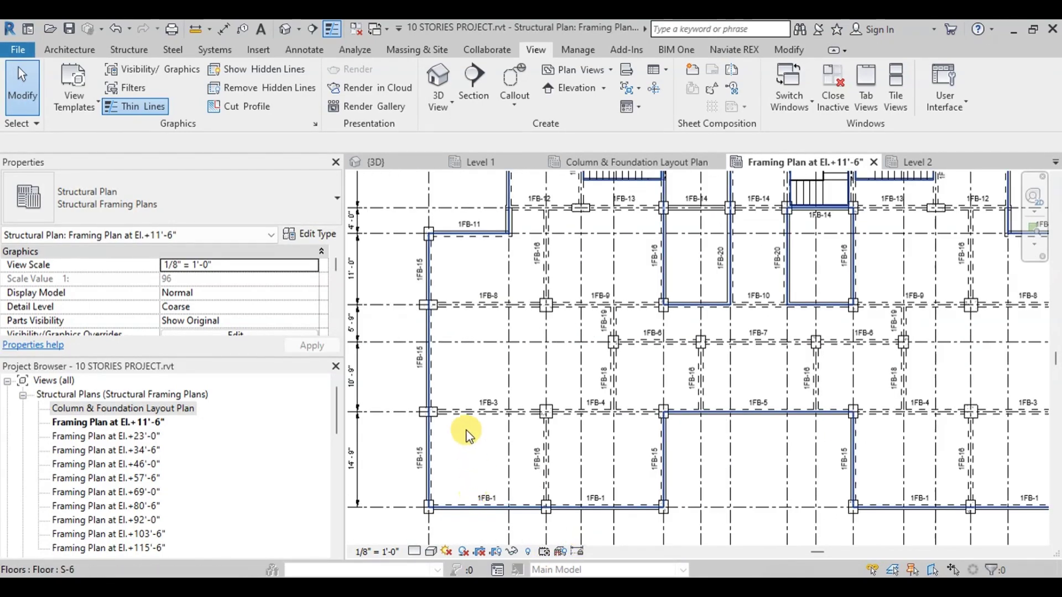
{"action": "scroll", "coordinate": [725, 498], "scroll_direction": "down", "scroll_amount": 5}
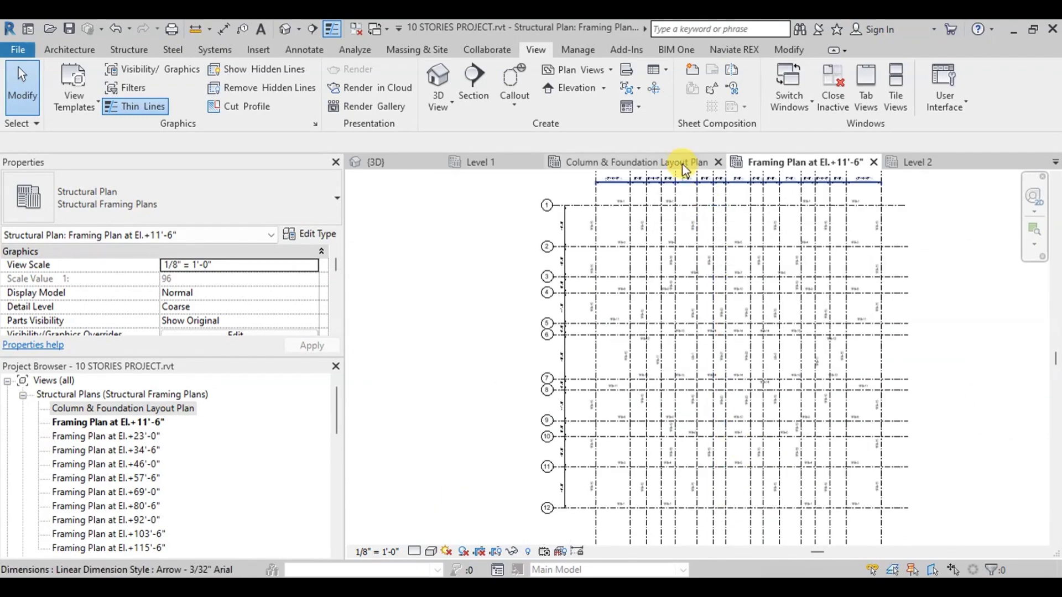
Tag all untagged structural columns in the Column & Foundation Layout Plan with the Structural Column Tag.
{"action": "left_click", "coordinate": [612, 162]}
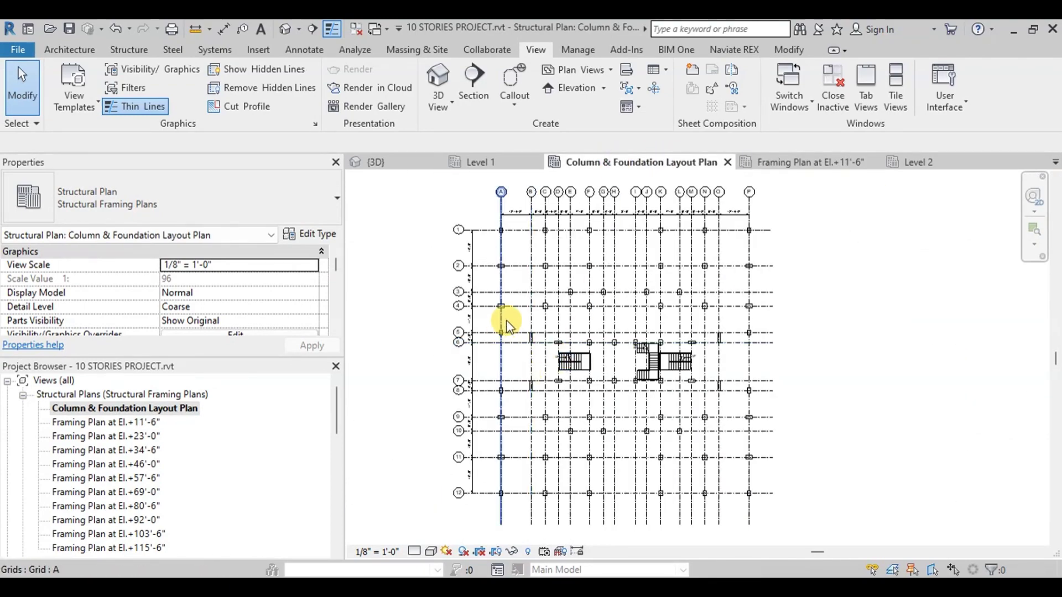
{"action": "scroll", "coordinate": [506, 326], "scroll_direction": "up", "scroll_amount": 2}
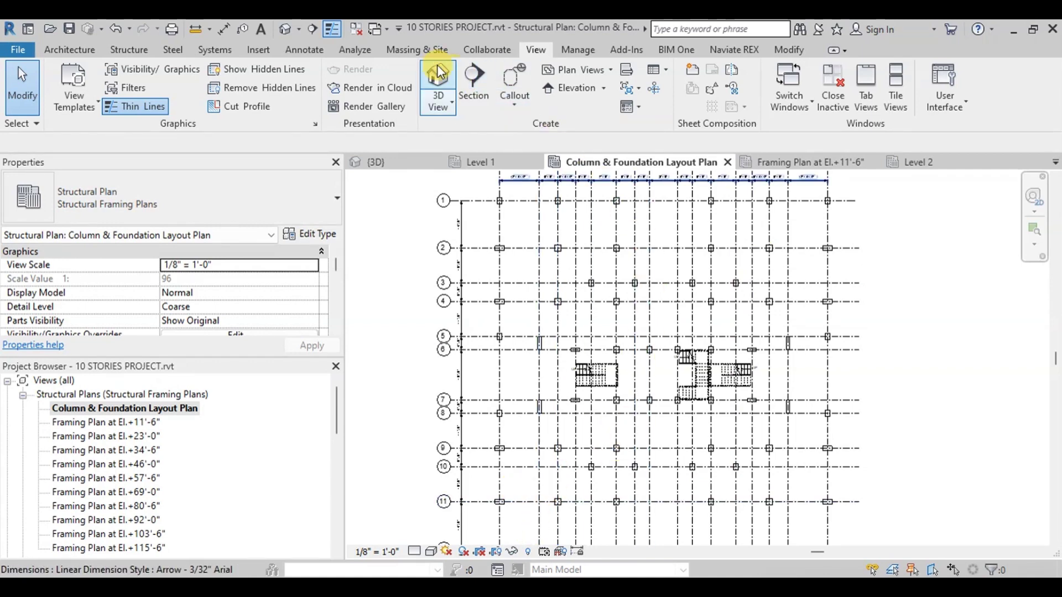
{"action": "left_click", "coordinate": [307, 54]}
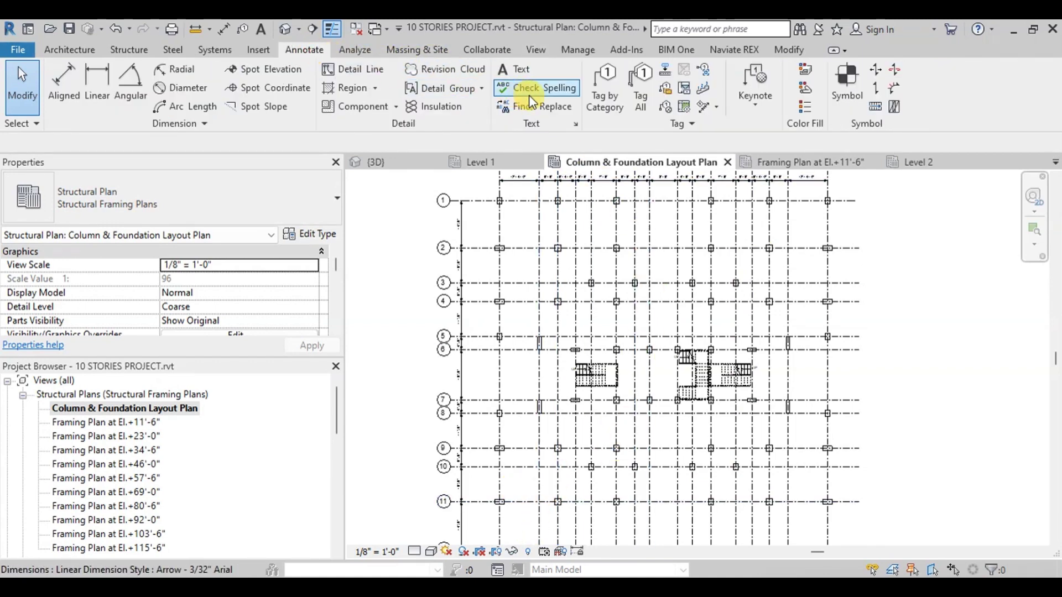
{"action": "left_click", "coordinate": [640, 86]}
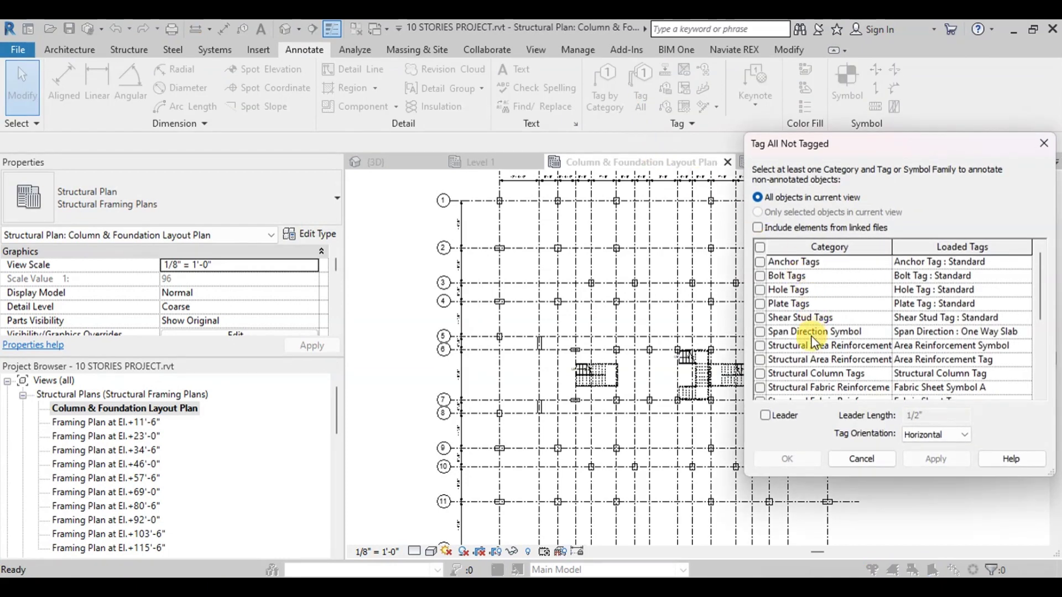
{"action": "scroll", "coordinate": [788, 323], "scroll_direction": "down", "scroll_amount": 3}
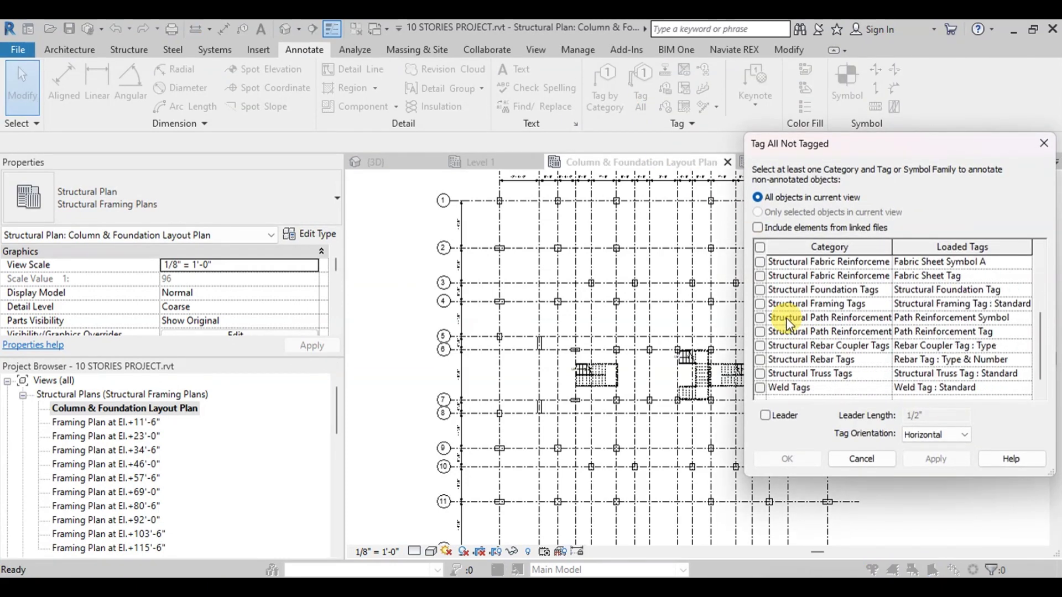
{"action": "scroll", "coordinate": [788, 324], "scroll_direction": "up", "scroll_amount": 1}
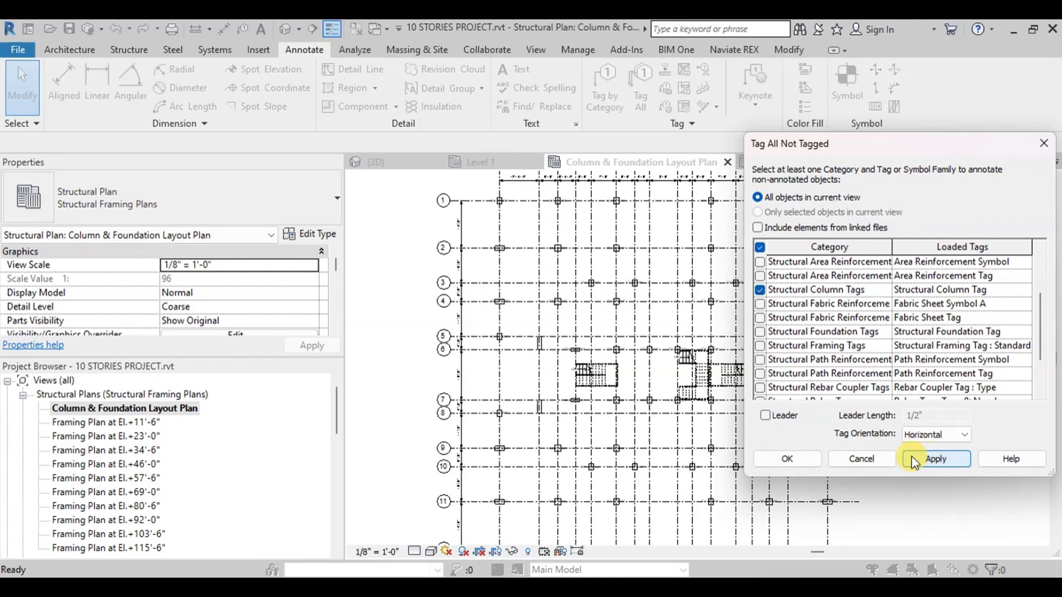
{"action": "left_click", "coordinate": [790, 460]}
{"action": "scroll", "coordinate": [481, 529], "scroll_direction": "up", "scroll_amount": 4}
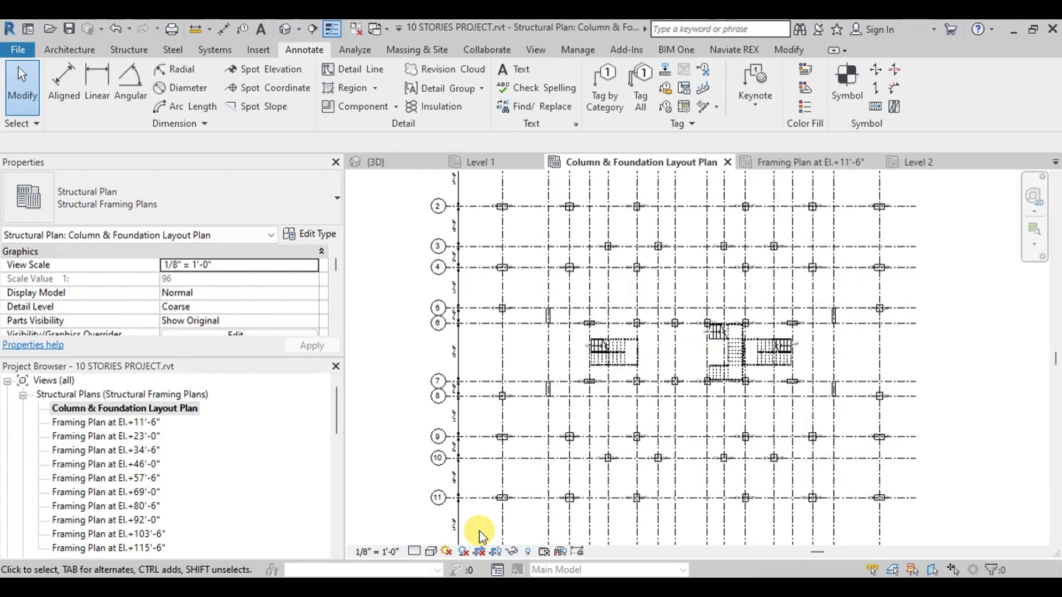
{"action": "scroll", "coordinate": [491, 526], "scroll_direction": "up", "scroll_amount": 2}
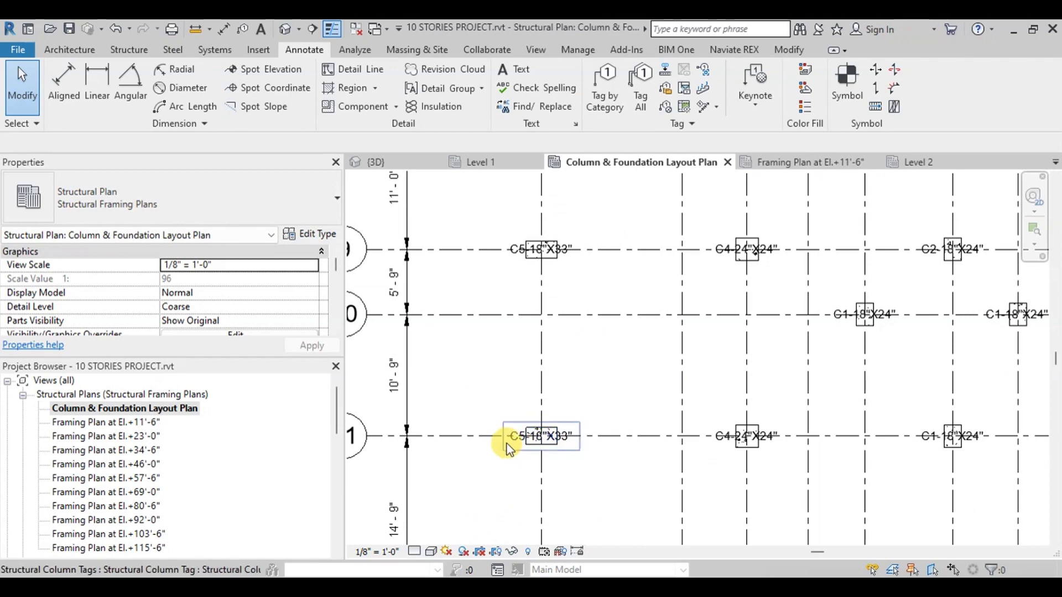
Open the Level 1 structural plan and tag all of its untagged structural columns with the Structural Column Tag.
{"action": "scroll", "coordinate": [180, 479], "scroll_direction": "down", "scroll_amount": 3}
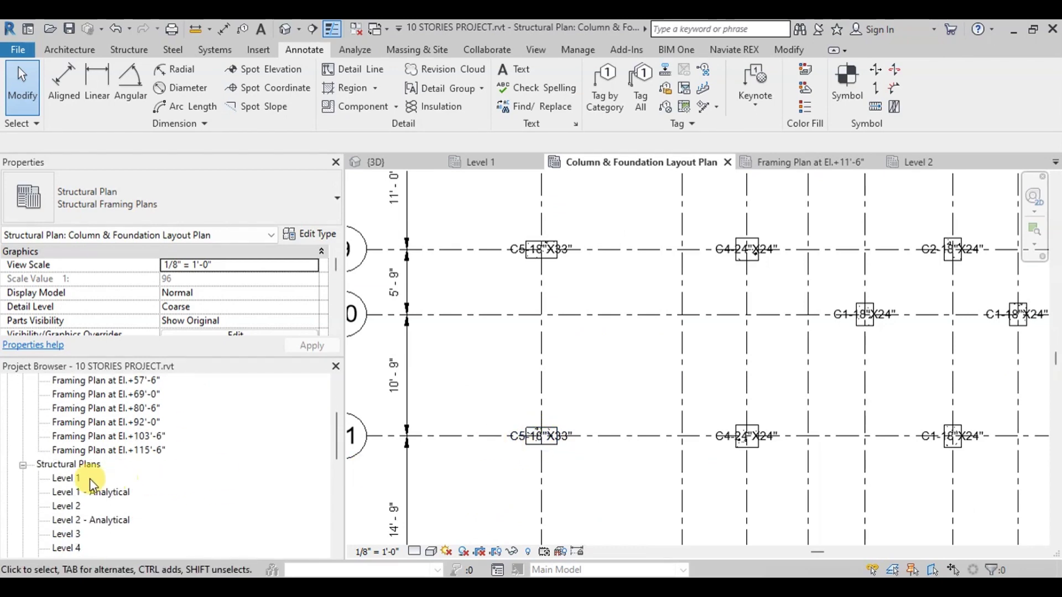
{"action": "left_click", "coordinate": [66, 479]}
{"action": "double_click", "coordinate": [77, 480]}
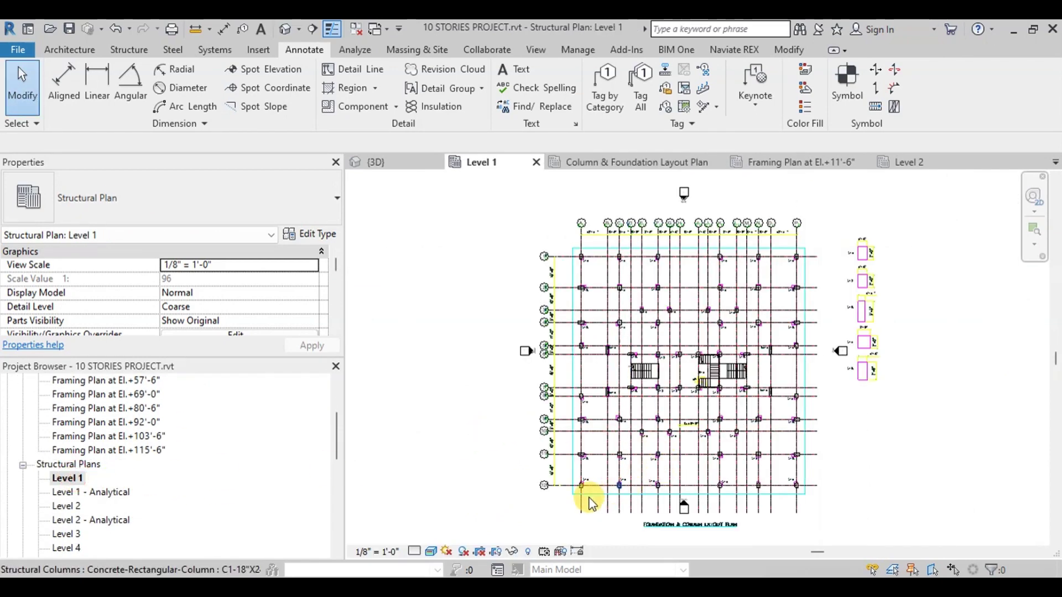
{"action": "scroll", "coordinate": [586, 497], "scroll_direction": "up", "scroll_amount": 3}
{"action": "scroll", "coordinate": [586, 499], "scroll_direction": "up", "scroll_amount": 2}
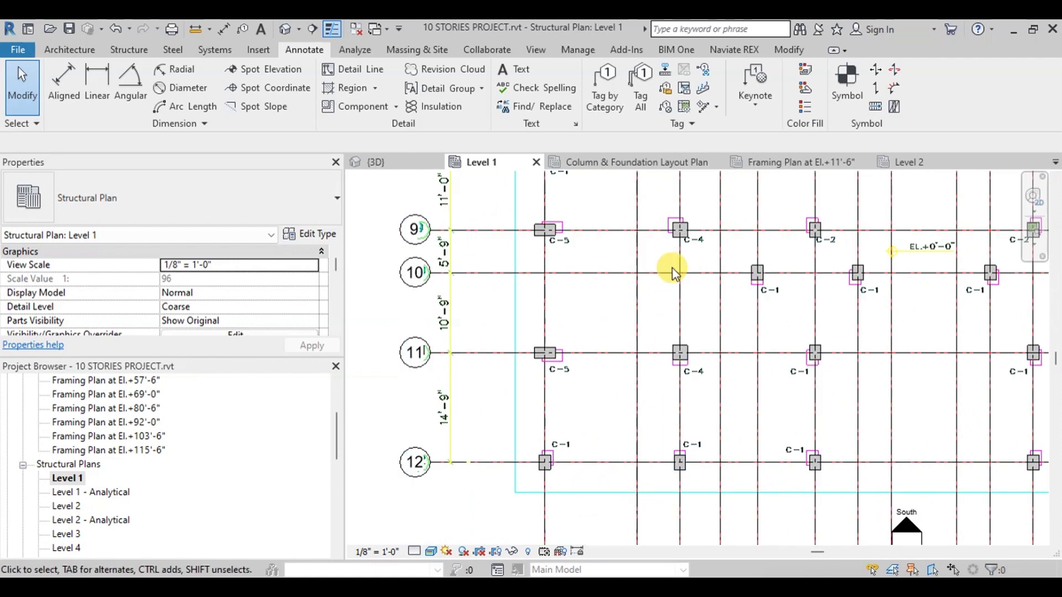
{"action": "left_click", "coordinate": [642, 99]}
{"action": "left_click", "coordinate": [761, 375]}
{"action": "left_click", "coordinate": [774, 459]}
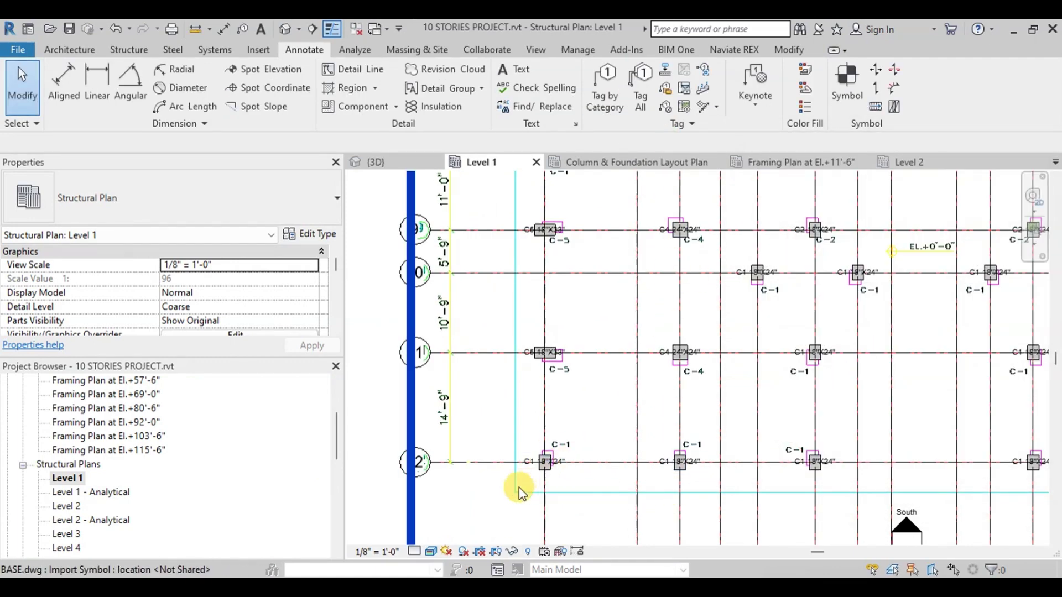
Open the Structural Column Tag family for editing and add the Type Mark parameter to its label.
{"action": "scroll", "coordinate": [522, 482], "scroll_direction": "up", "scroll_amount": 3}
{"action": "left_click", "coordinate": [539, 452]}
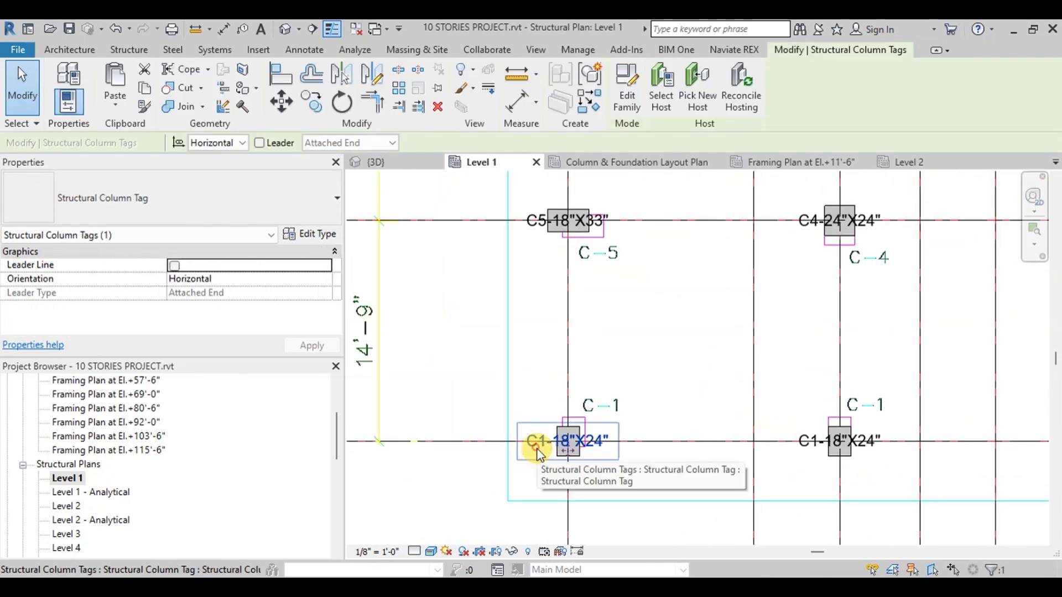
{"action": "left_click", "coordinate": [622, 108]}
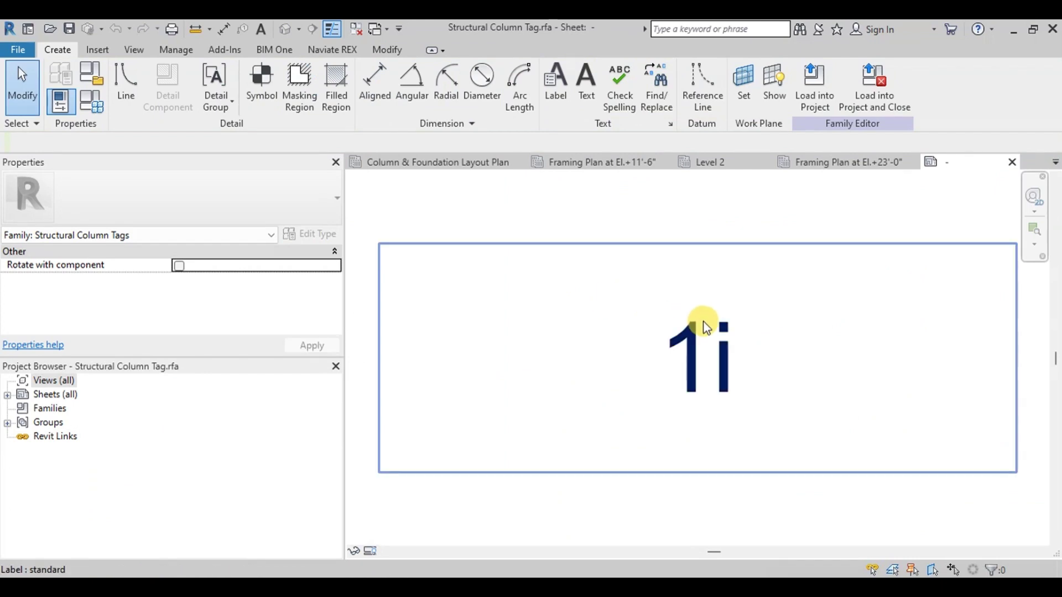
{"action": "left_click", "coordinate": [702, 320]}
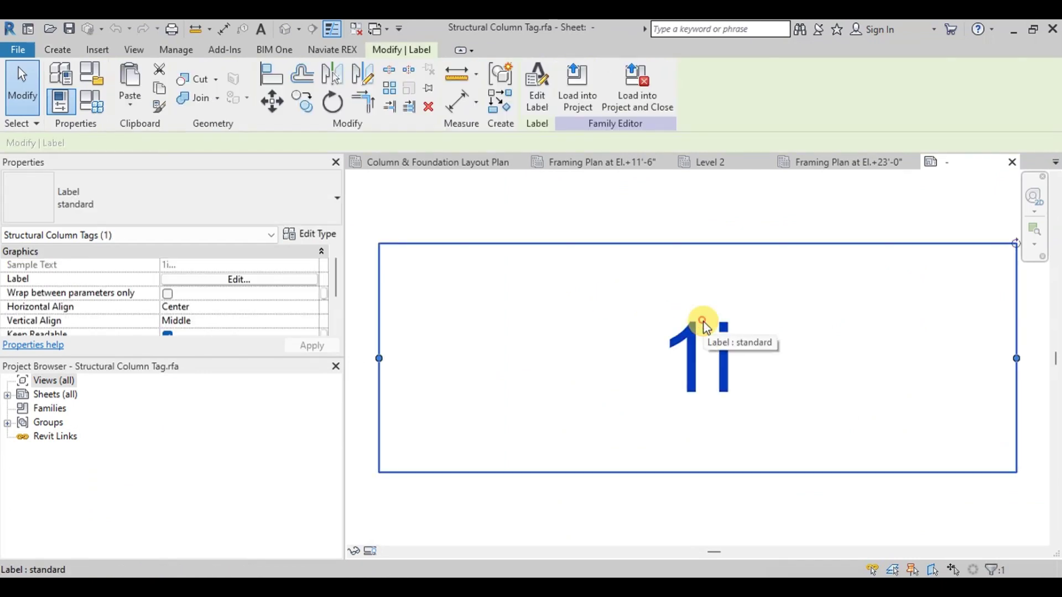
{"action": "left_click", "coordinate": [537, 97]}
{"action": "scroll", "coordinate": [313, 349], "scroll_direction": "down", "scroll_amount": 2}
{"action": "left_click", "coordinate": [308, 362]}
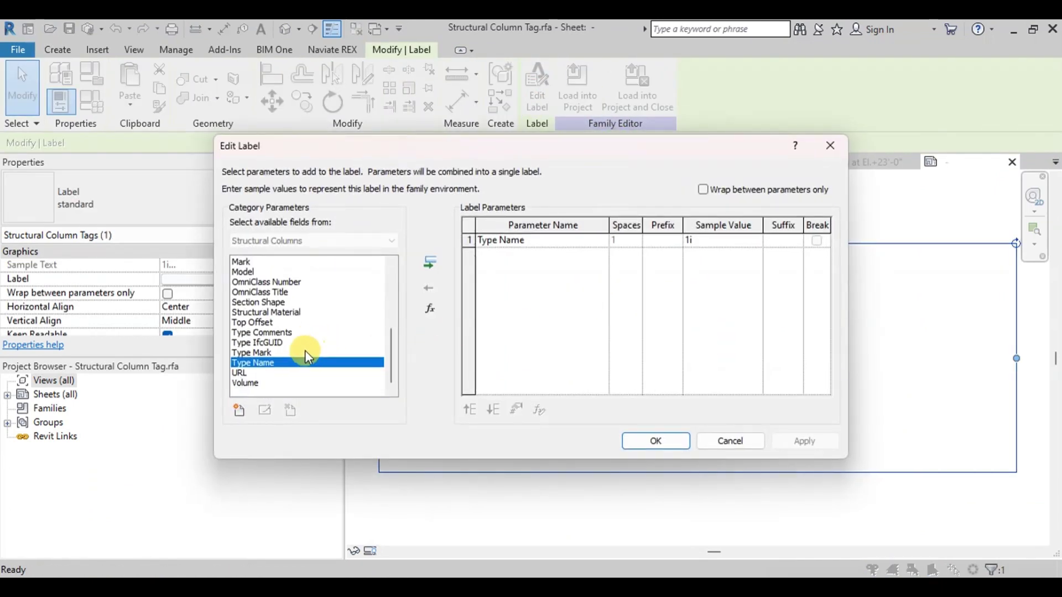
{"action": "left_click", "coordinate": [254, 352]}
{"action": "left_click", "coordinate": [430, 262]}
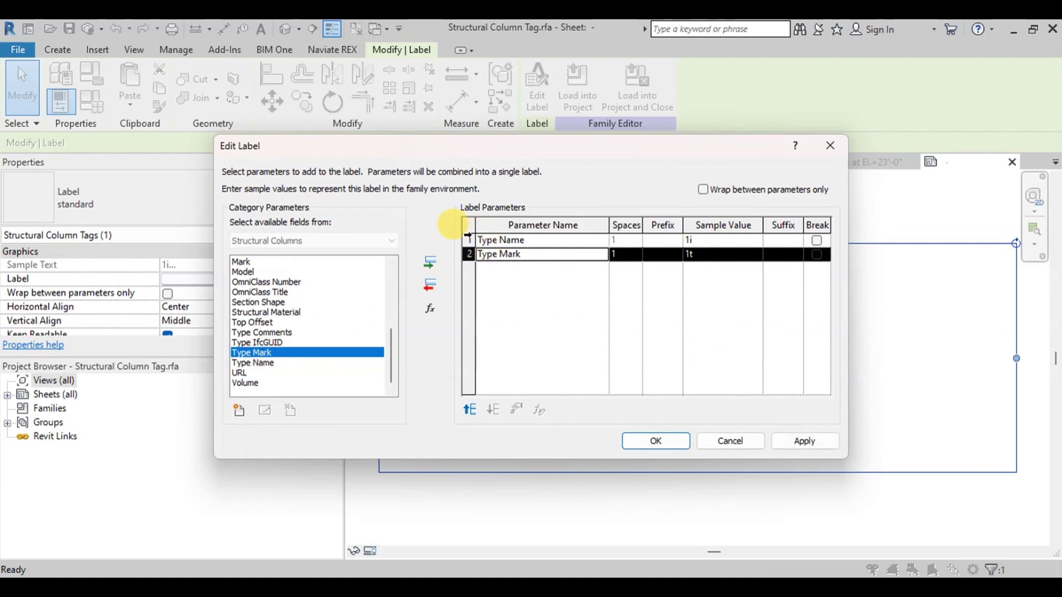
Remove the Type Name parameter from the column tag label and load the edited family into the project.
{"action": "left_click", "coordinate": [469, 239]}
{"action": "left_click", "coordinate": [431, 284]}
{"action": "left_click", "coordinate": [784, 435]}
{"action": "left_click", "coordinate": [674, 441]}
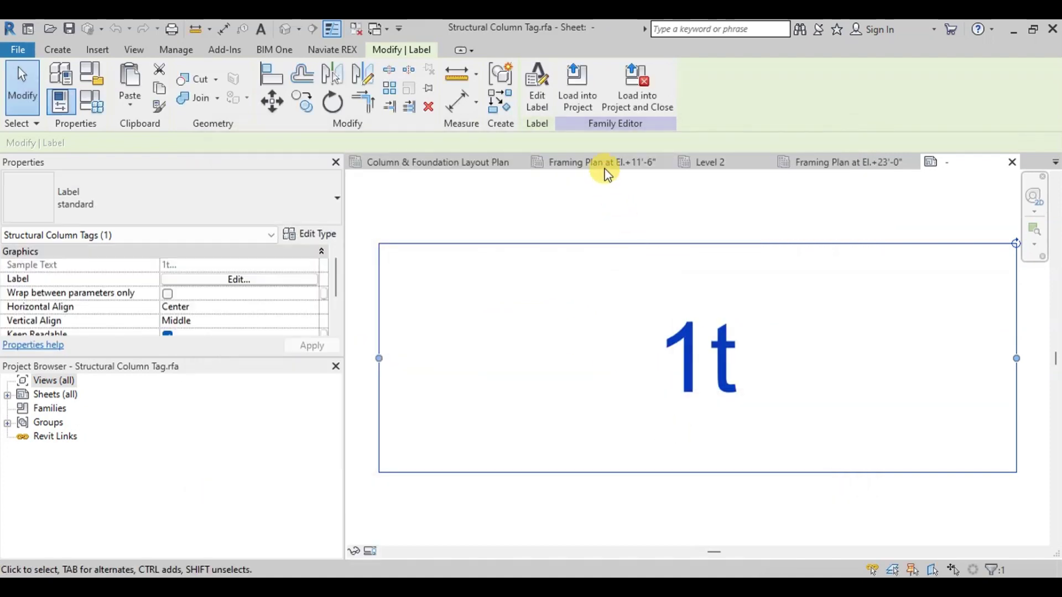
{"action": "left_click", "coordinate": [576, 97]}
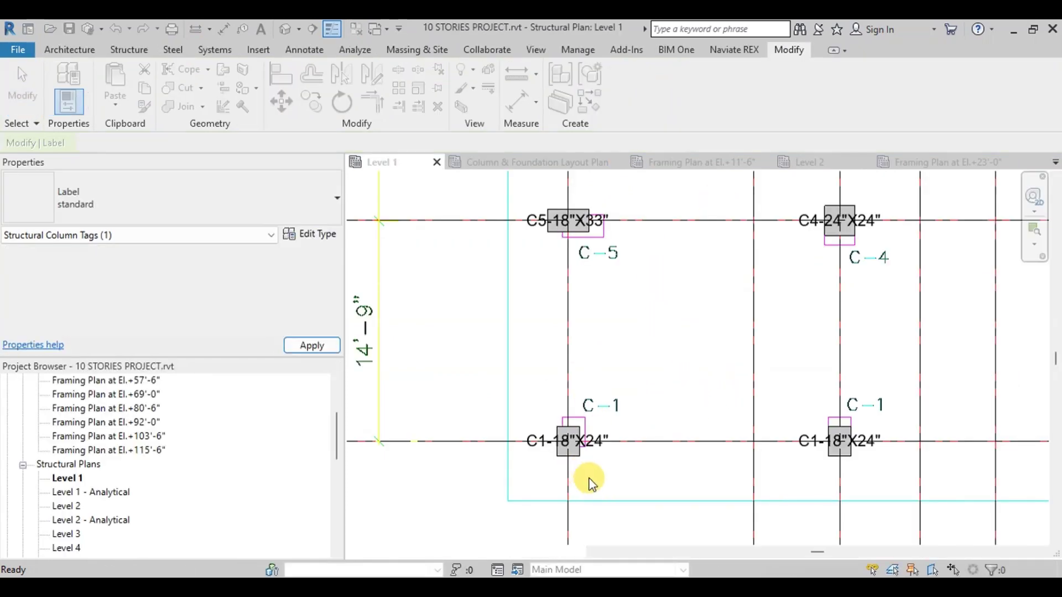
Set the type mark of the C1-18"X24" column at grid A-12 to C-1 through its tag.
{"action": "left_click", "coordinate": [572, 443]}
{"action": "scroll", "coordinate": [572, 443], "scroll_direction": "up", "scroll_amount": 3}
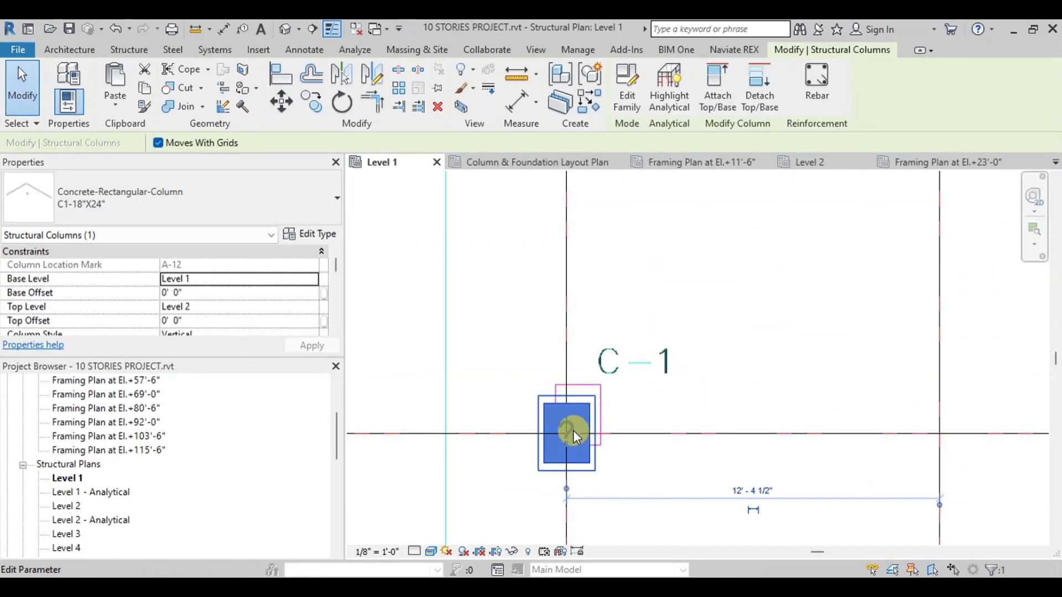
{"action": "left_click", "coordinate": [574, 432]}
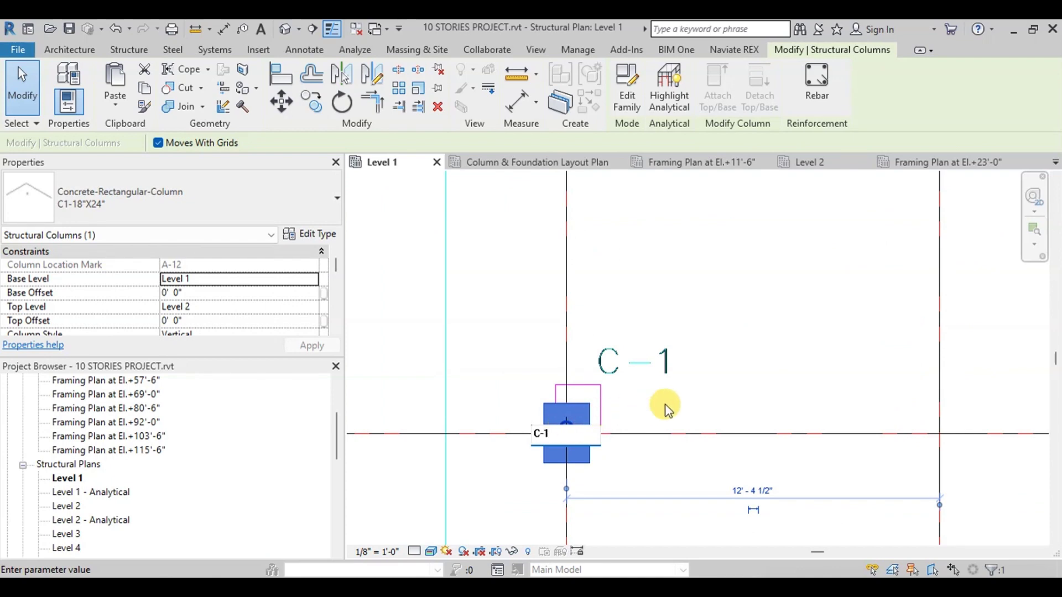
{"action": "left_click", "coordinate": [682, 402]}
{"action": "left_click", "coordinate": [569, 316]}
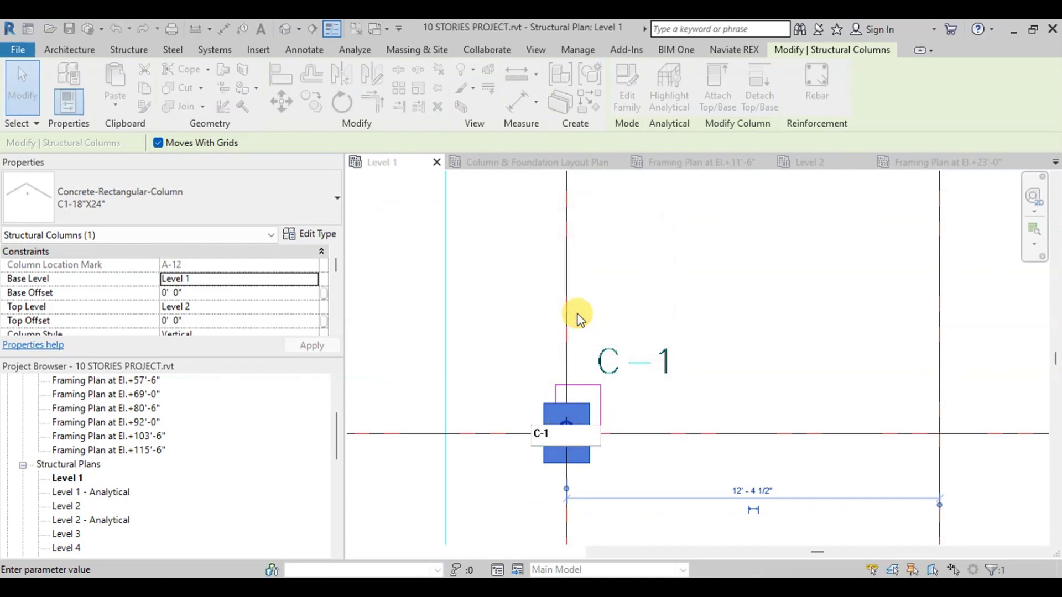
{"action": "scroll", "coordinate": [660, 484], "scroll_direction": "down", "scroll_amount": 1}
{"action": "scroll", "coordinate": [658, 483], "scroll_direction": "down", "scroll_amount": 3}
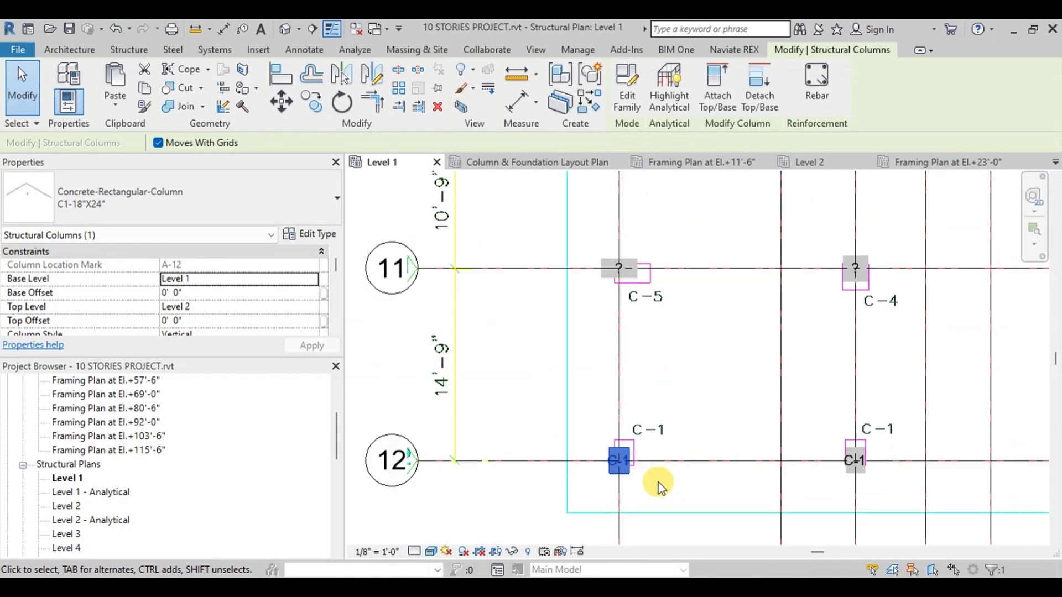
Set the type marks of the columns at grids C-11 and A-11 to C-4 and C-5, matching the underlay labels.
{"action": "scroll", "coordinate": [782, 480], "scroll_direction": "up", "scroll_amount": 1}
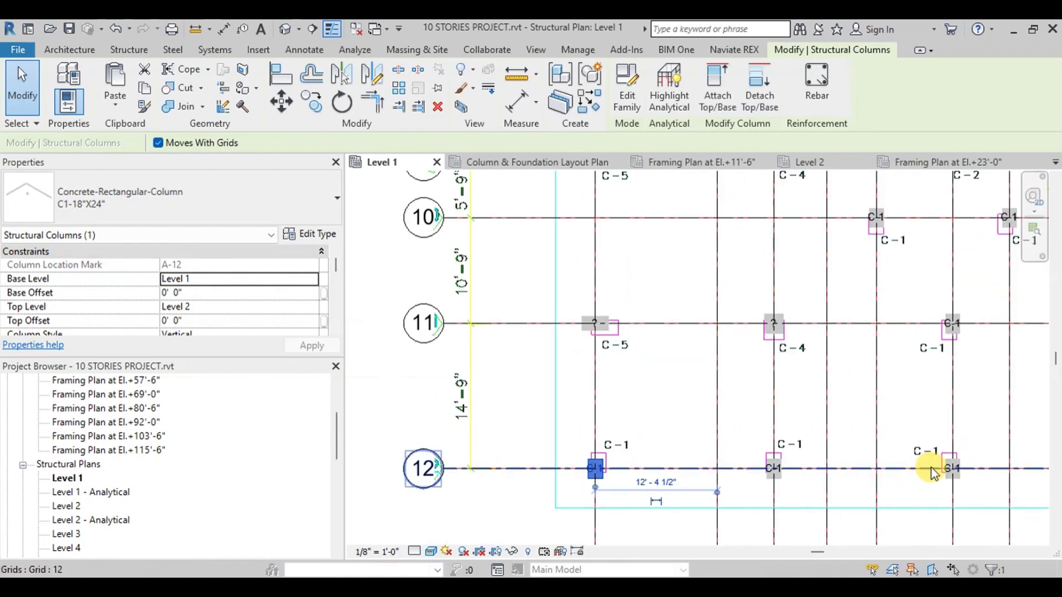
{"action": "scroll", "coordinate": [972, 447], "scroll_direction": "up", "scroll_amount": 2}
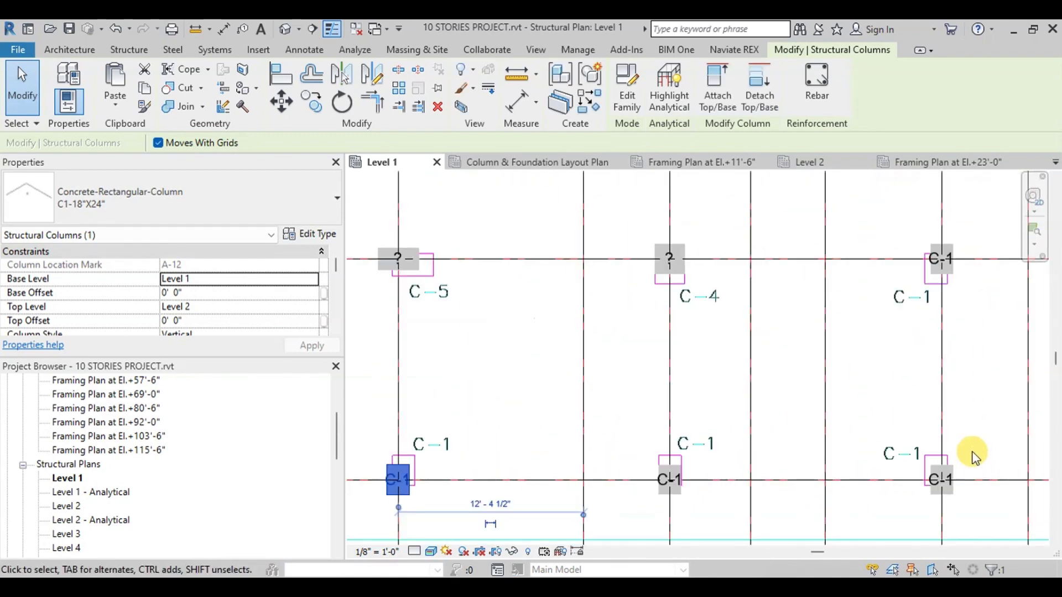
{"action": "left_click", "coordinate": [668, 257]}
{"action": "left_click", "coordinate": [668, 258]}
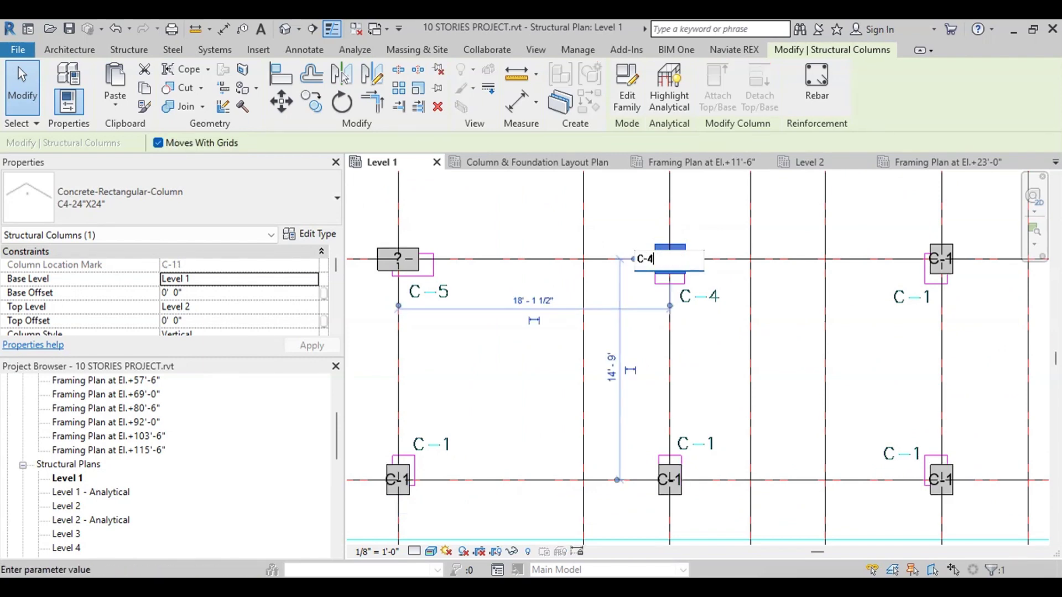
{"action": "left_click", "coordinate": [695, 354]}
{"action": "double_click", "coordinate": [397, 257]}
{"action": "type", "text": "C"}
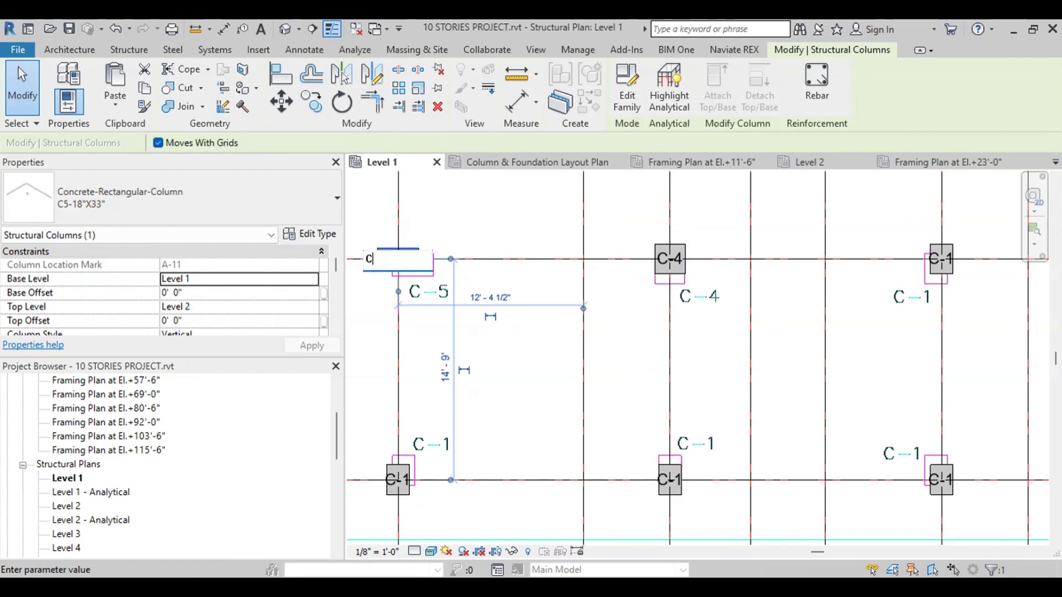
{"action": "left_click", "coordinate": [563, 316]}
Set the type mark of the wide column on grid 7 beside shear wall SW-1 to C-3.
{"action": "scroll", "coordinate": [519, 449], "scroll_direction": "down", "scroll_amount": 4}
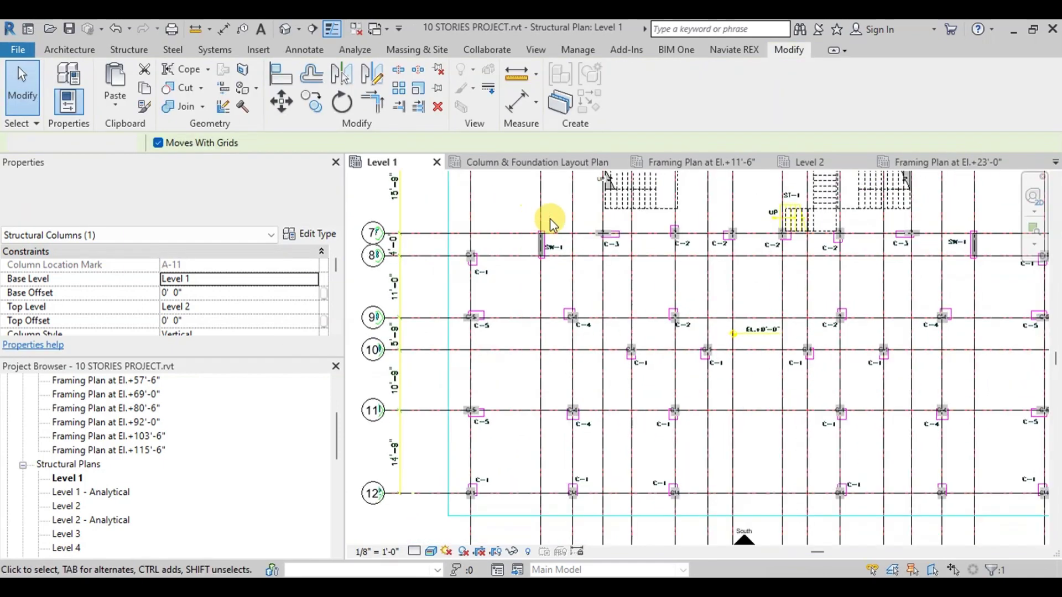
{"action": "scroll", "coordinate": [593, 230], "scroll_direction": "up", "scroll_amount": 3}
{"action": "scroll", "coordinate": [642, 231], "scroll_direction": "up", "scroll_amount": 1}
{"action": "double_click", "coordinate": [595, 237]}
{"action": "type", "text": "C-3"}
{"action": "key", "text": "Return"}
{"action": "left_click", "coordinate": [566, 314]}
Set the type mark of the next column along grid 7, beyond the C-3 column, to C-2.
{"action": "left_click", "coordinate": [782, 236]}
{"action": "left_click", "coordinate": [783, 236]}
{"action": "type", "text": "C-2"}
{"action": "key", "text": "Return"}
{"action": "key", "text": "Return"}
{"action": "left_click", "coordinate": [697, 327]}
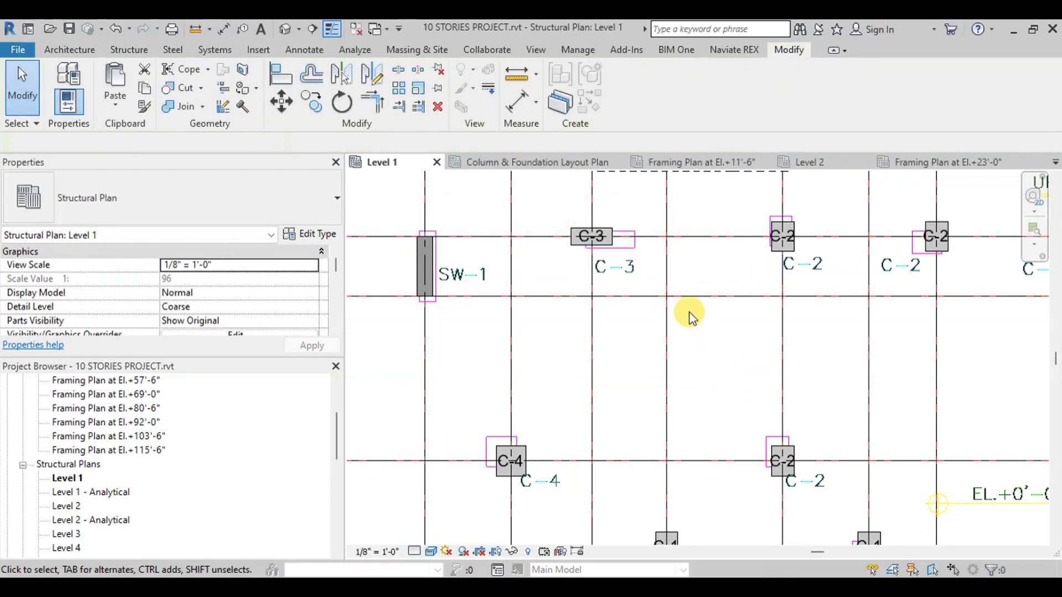
Select everything inside the grid of the Column & Foundation Layout Plan and filter the selection to Structural Column Tags only.
{"action": "left_click", "coordinate": [552, 168]}
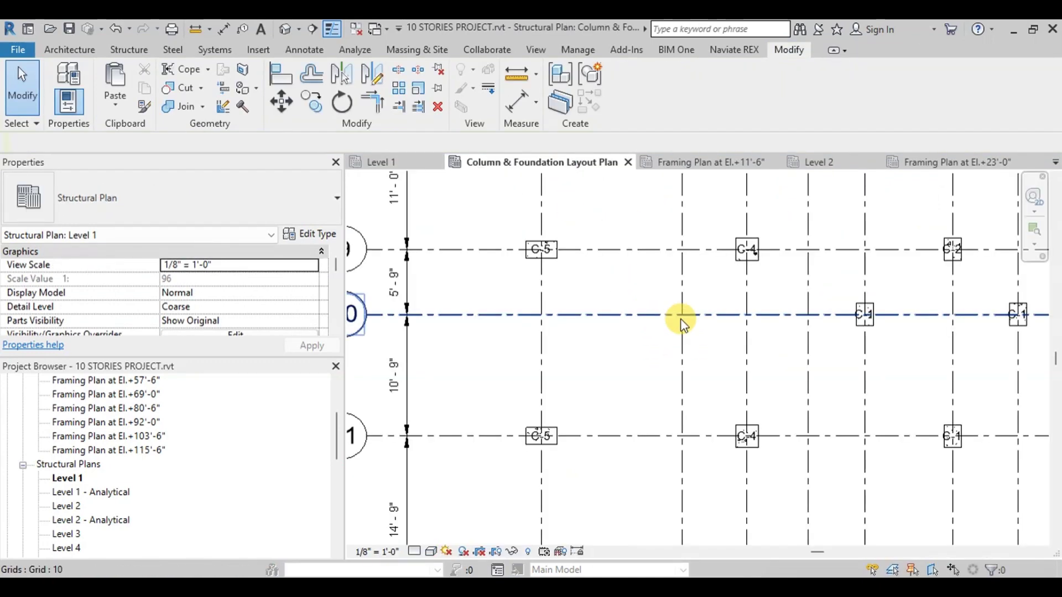
{"action": "scroll", "coordinate": [569, 301], "scroll_direction": "down", "scroll_amount": 3}
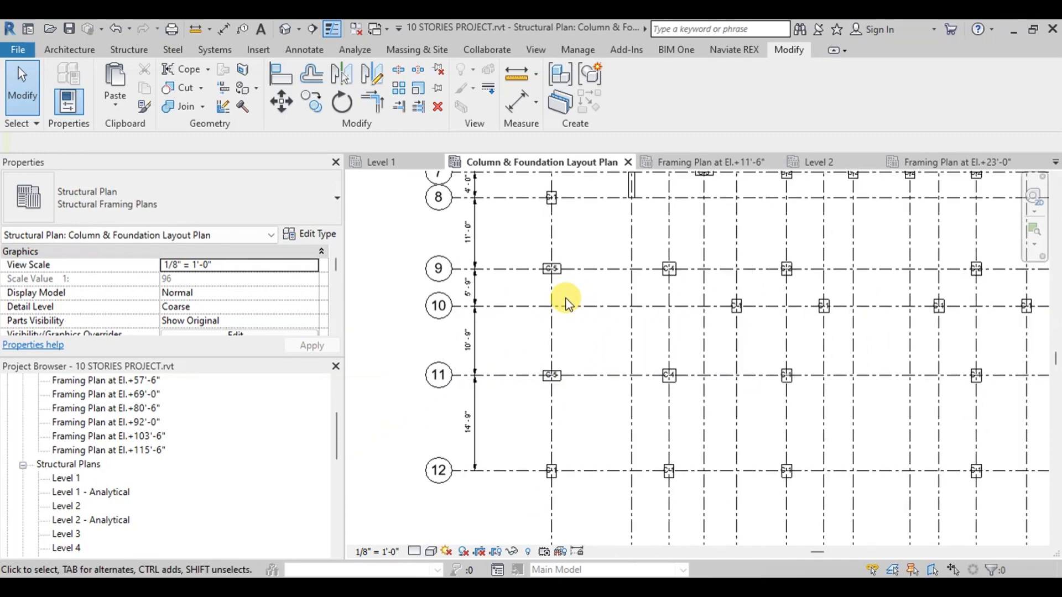
{"action": "scroll", "coordinate": [758, 301], "scroll_direction": "up", "scroll_amount": 5}
{"action": "scroll", "coordinate": [676, 384], "scroll_direction": "down", "scroll_amount": 4}
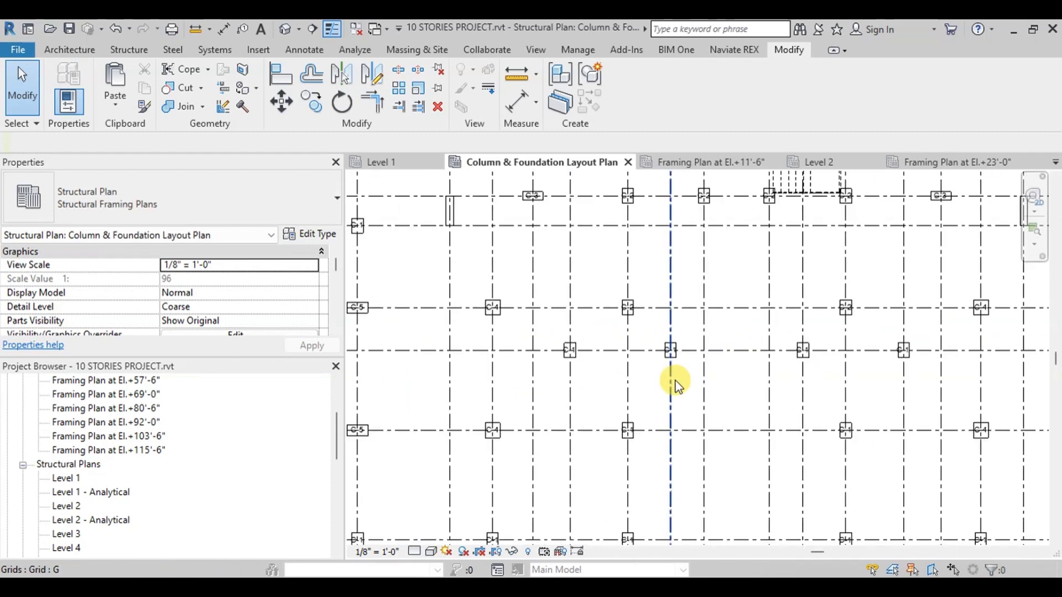
{"action": "scroll", "coordinate": [675, 385], "scroll_direction": "down", "scroll_amount": 4}
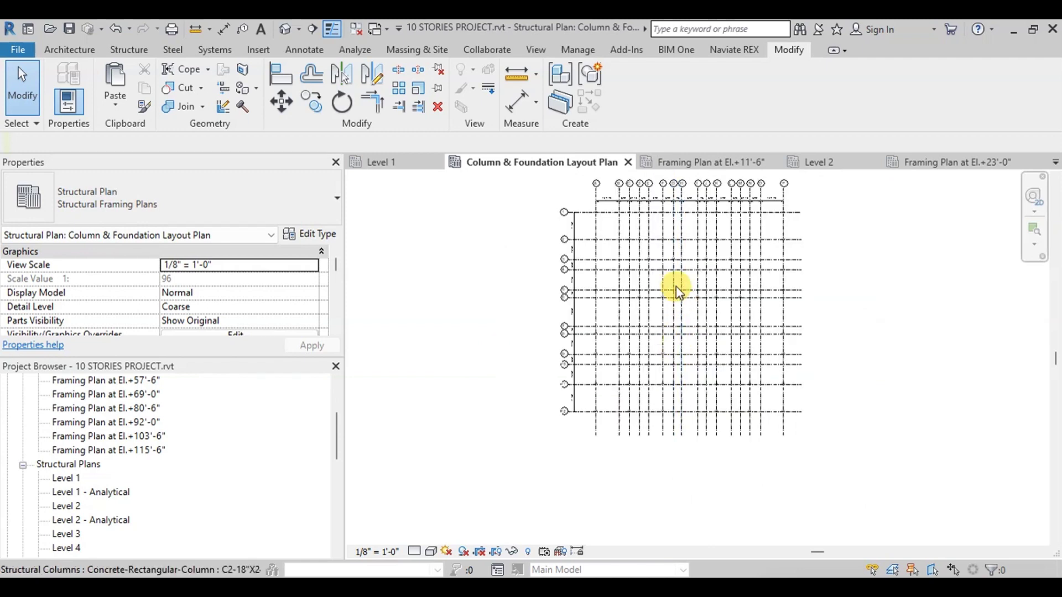
{"action": "left_click_drag", "start_coordinate": [586, 205], "coordinate": [794, 423]}
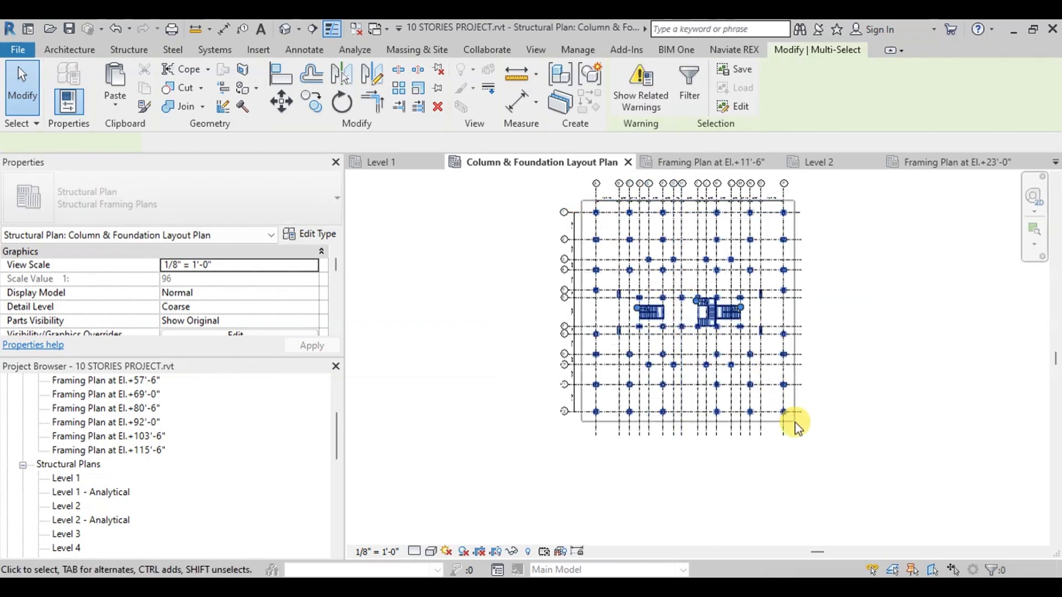
{"action": "left_click", "coordinate": [698, 98]}
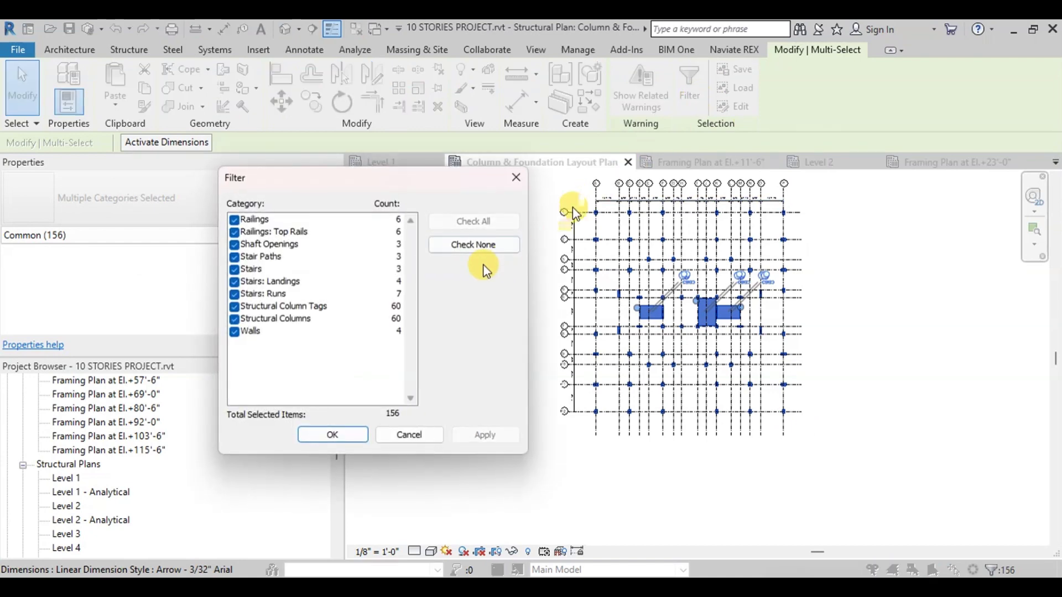
{"action": "left_click", "coordinate": [477, 248]}
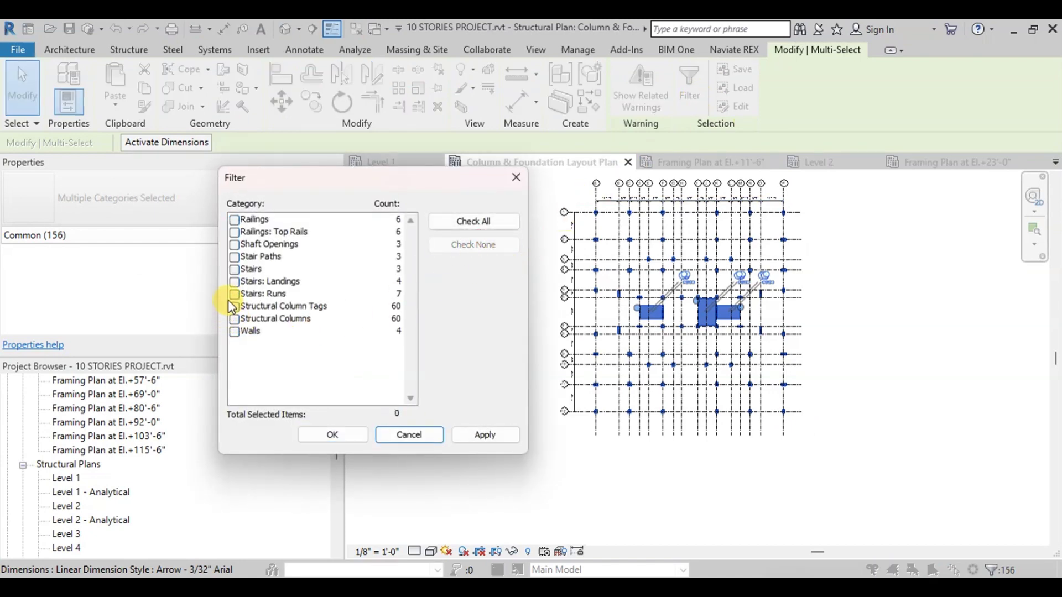
{"action": "left_click", "coordinate": [474, 434]}
{"action": "left_click", "coordinate": [326, 435]}
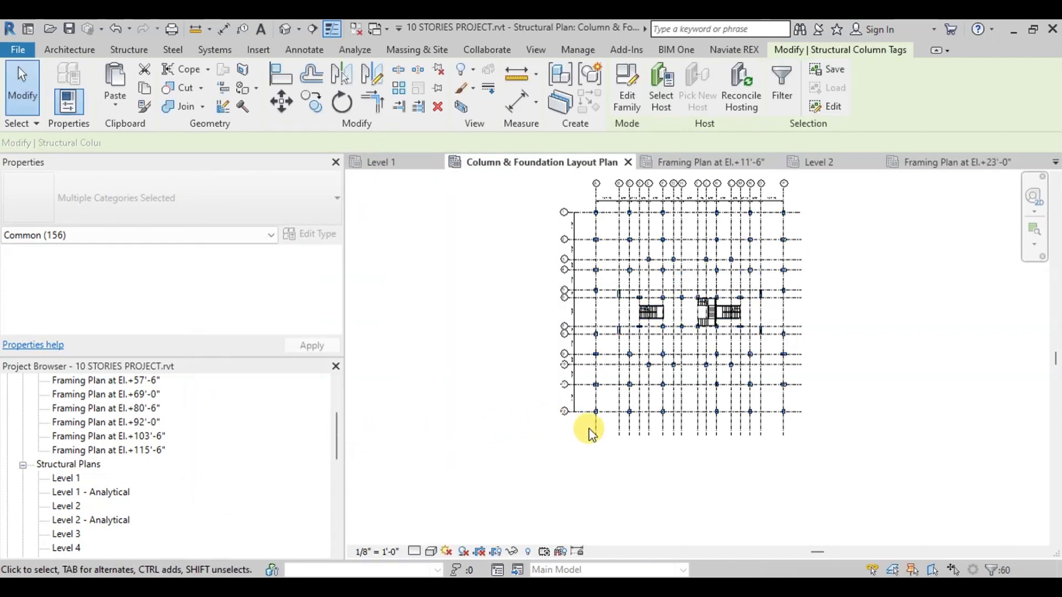
Move all the selected column tags off the columns to just below and to the right of each one.
{"action": "scroll", "coordinate": [600, 426], "scroll_direction": "up", "scroll_amount": 5}
{"action": "scroll", "coordinate": [605, 406], "scroll_direction": "up", "scroll_amount": 3}
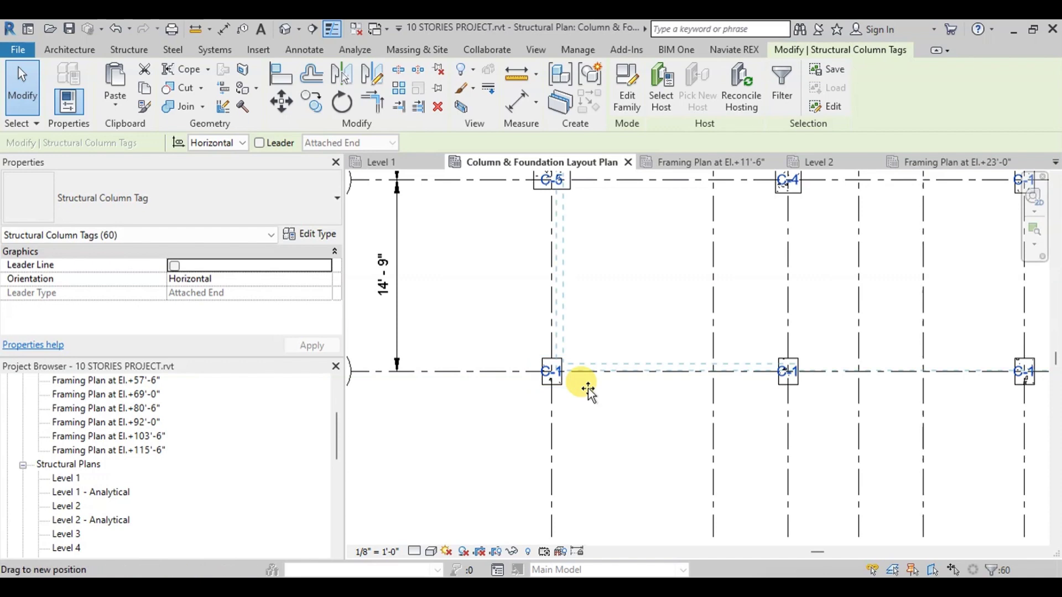
{"action": "left_click_drag", "start_coordinate": [590, 392], "coordinate": [587, 392]}
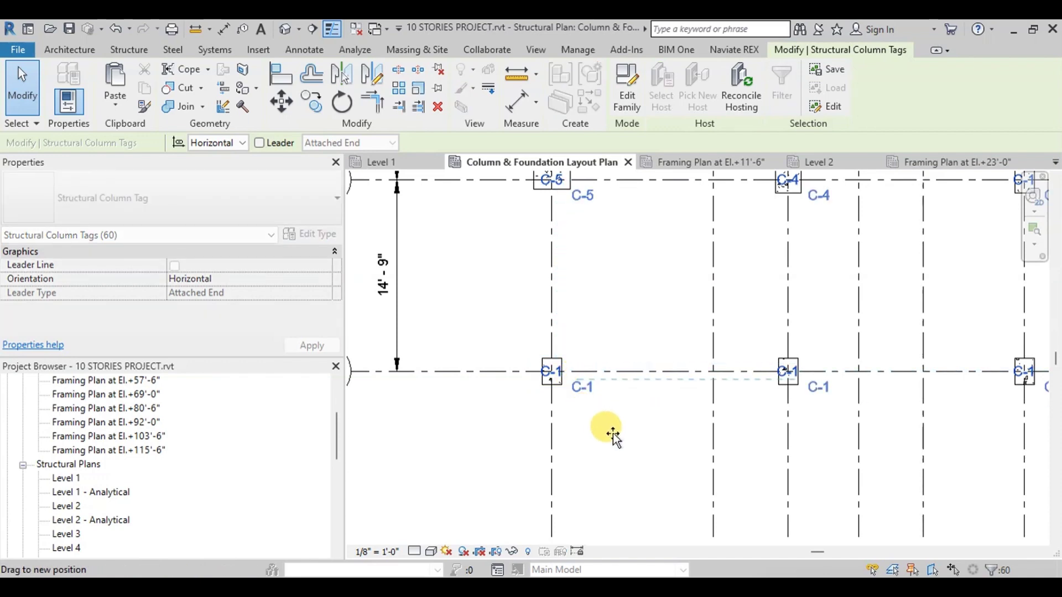
{"action": "left_click_drag", "start_coordinate": [614, 436], "coordinate": [609, 436]}
{"action": "left_click", "coordinate": [538, 437]}
{"action": "scroll", "coordinate": [532, 441], "scroll_direction": "down", "scroll_amount": 7}
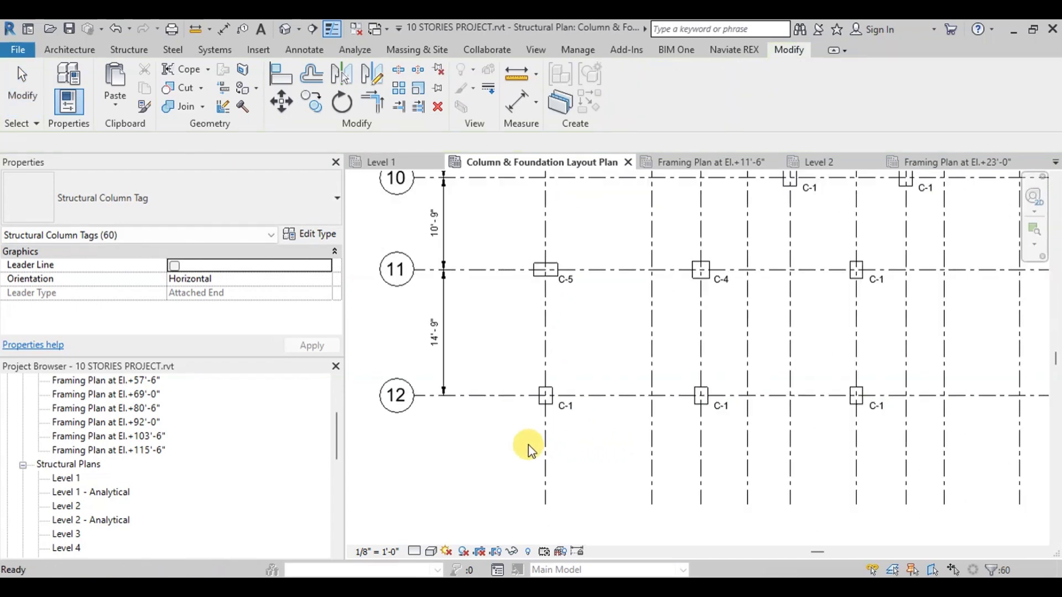
{"action": "scroll", "coordinate": [809, 279], "scroll_direction": "up", "scroll_amount": 3}
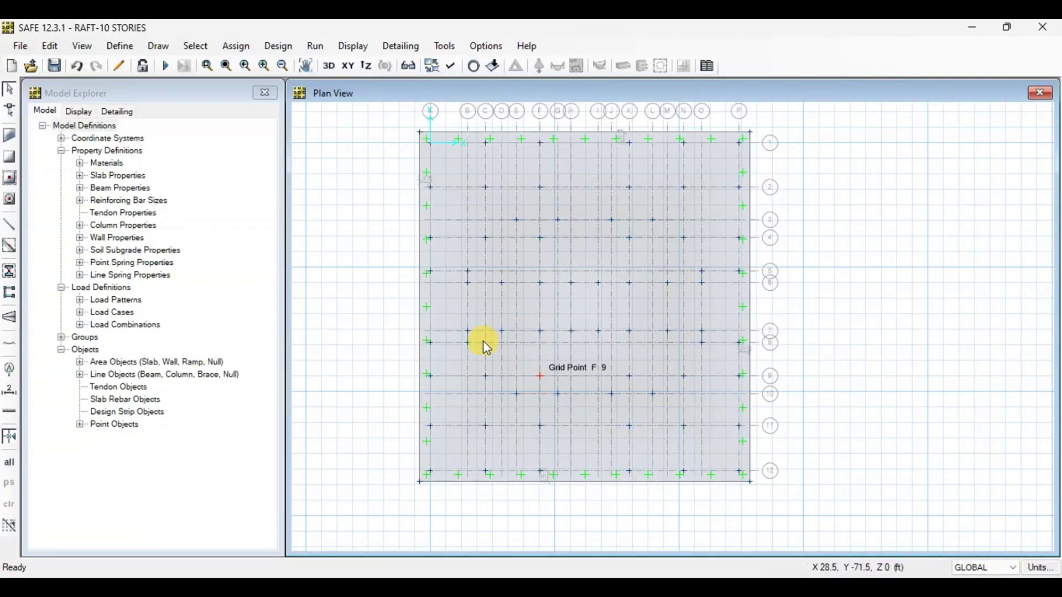
Switch to the RAFT-10 STORIES model in SAFE and examine the raft's edge offsets beyond the outer grid lines.
{"action": "scroll", "coordinate": [558, 493], "scroll_direction": "up", "scroll_amount": 5}
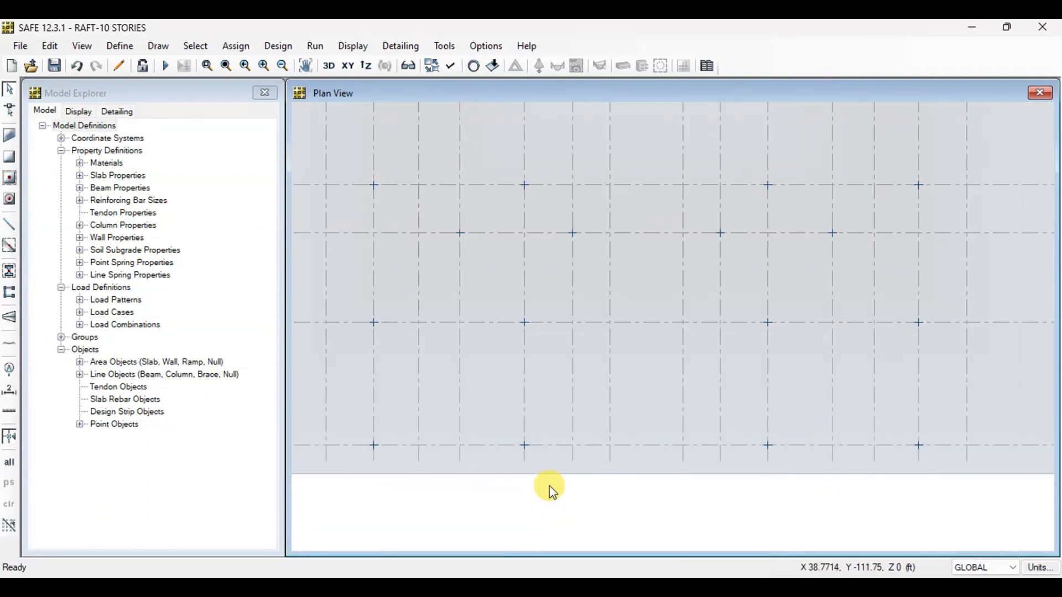
{"action": "scroll", "coordinate": [603, 501], "scroll_direction": "down", "scroll_amount": 5}
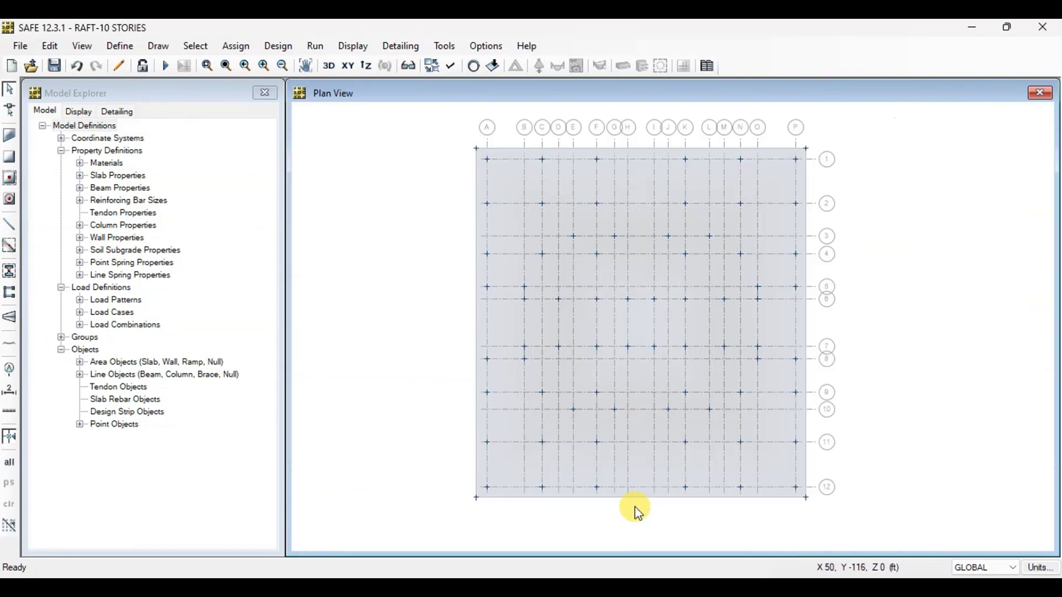
{"action": "scroll", "coordinate": [485, 277], "scroll_direction": "up", "scroll_amount": 5}
{"action": "scroll", "coordinate": [491, 190], "scroll_direction": "down", "scroll_amount": 3}
{"action": "scroll", "coordinate": [479, 154], "scroll_direction": "up", "scroll_amount": 3}
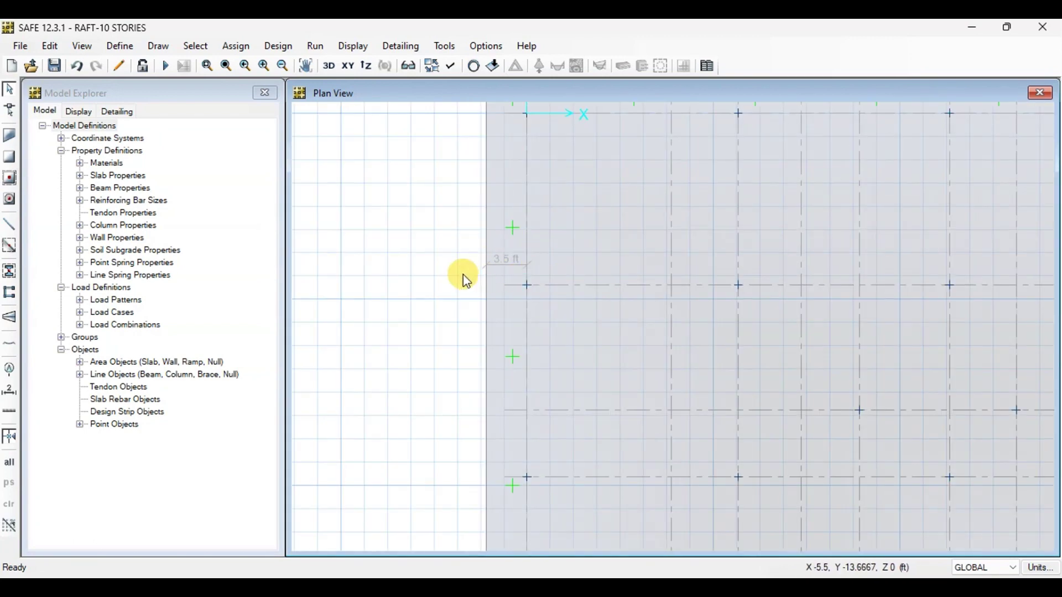
{"action": "scroll", "coordinate": [466, 278], "scroll_direction": "down", "scroll_amount": 5}
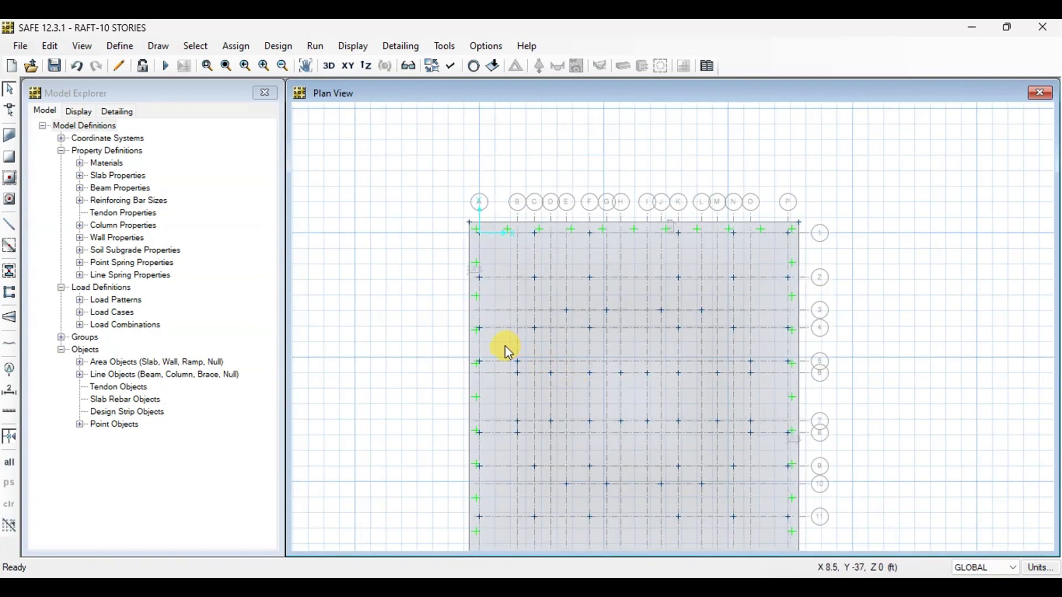
Check the type and thickness of the RAFT slab property, leaving its definition unmodified.
{"action": "left_click", "coordinate": [121, 44]}
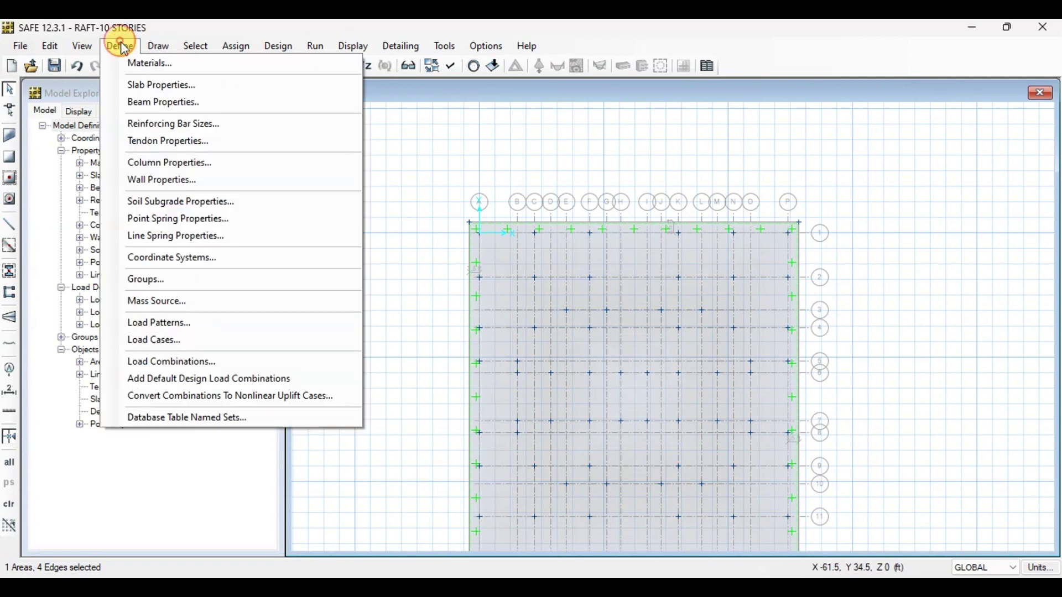
{"action": "left_click", "coordinate": [145, 85]}
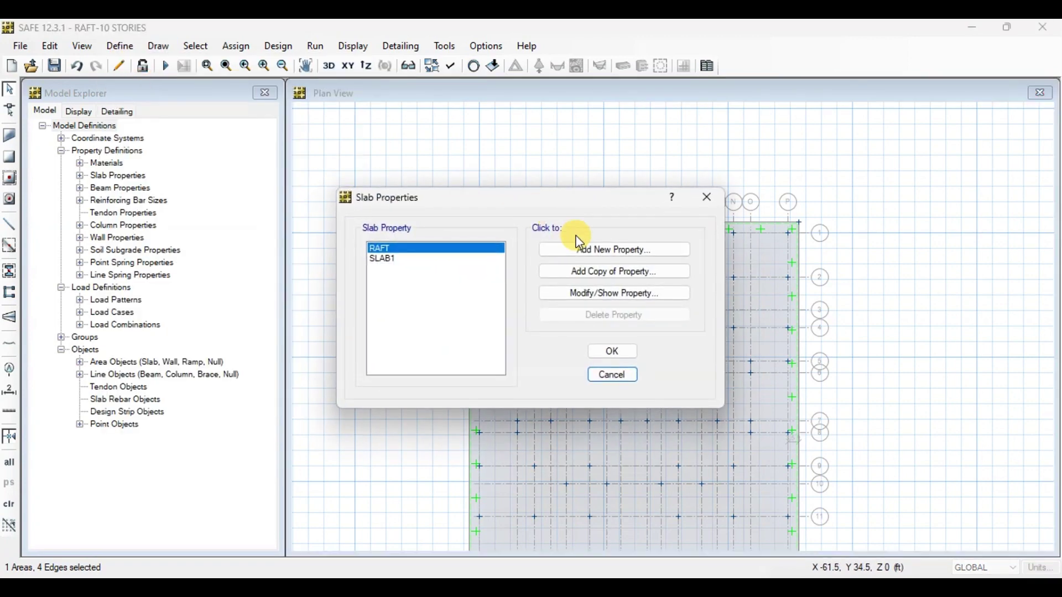
{"action": "left_click", "coordinate": [607, 297]}
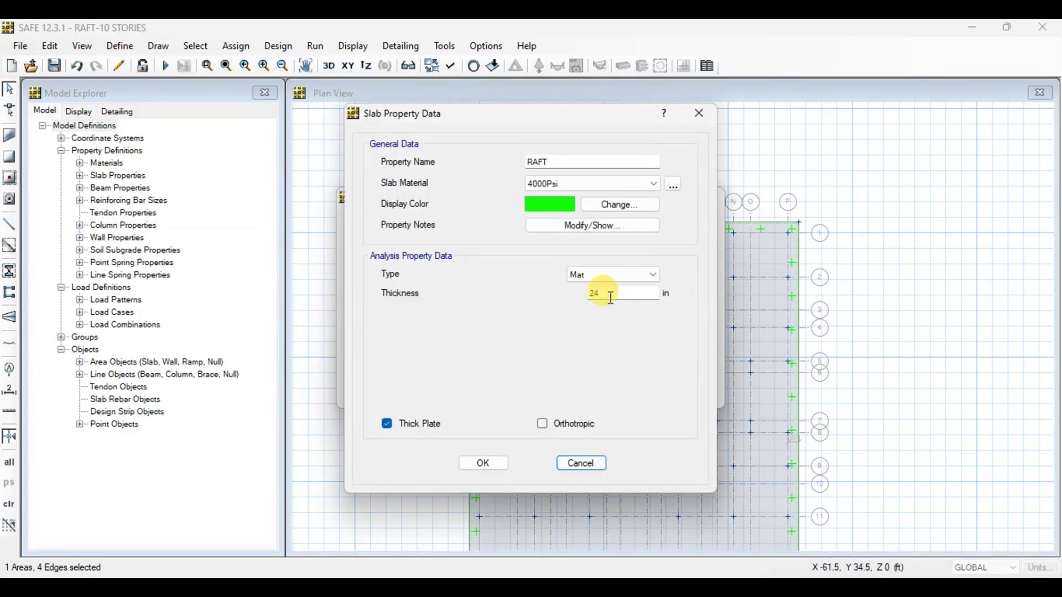
{"action": "left_click", "coordinate": [578, 466]}
{"action": "left_click", "coordinate": [615, 373]}
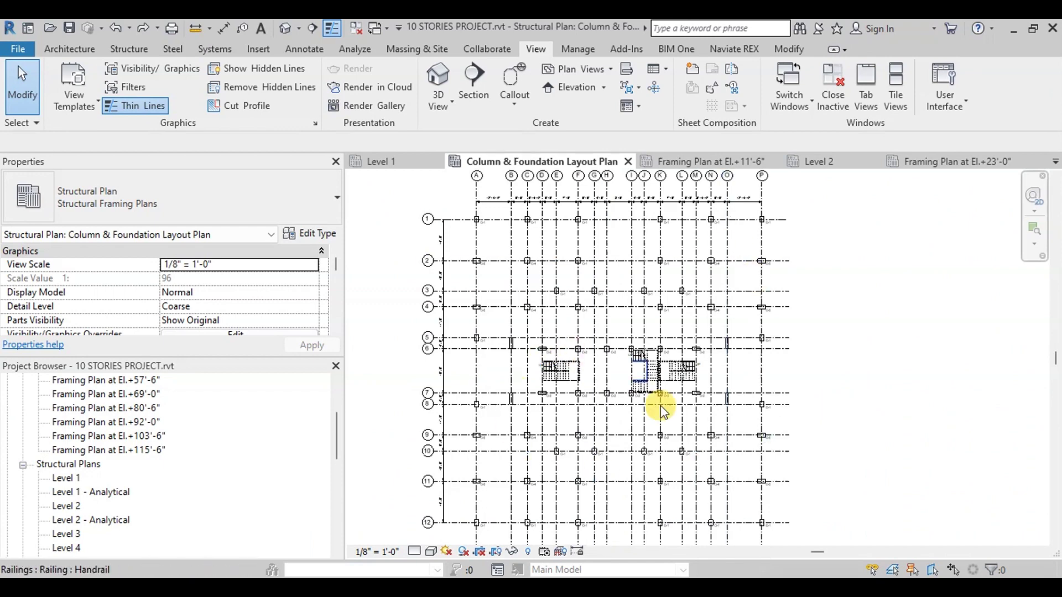
Back in Revit, sketch a rectangular foundation slab boundary from the column at grid A-1 to the column at P-12, offset 3.5' outward.
{"action": "left_click", "coordinate": [141, 51]}
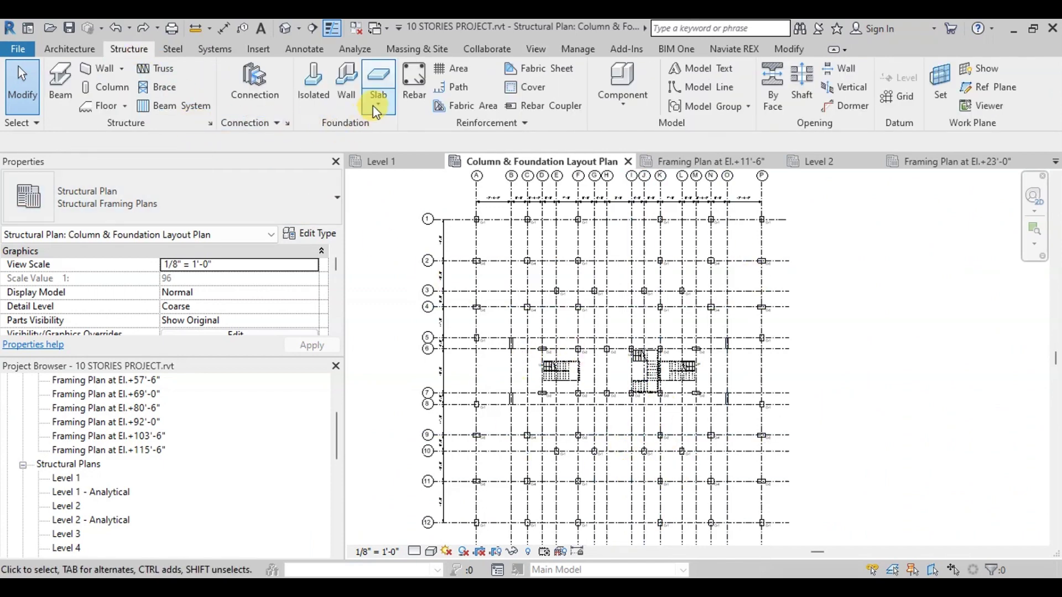
{"action": "left_click", "coordinate": [374, 73]}
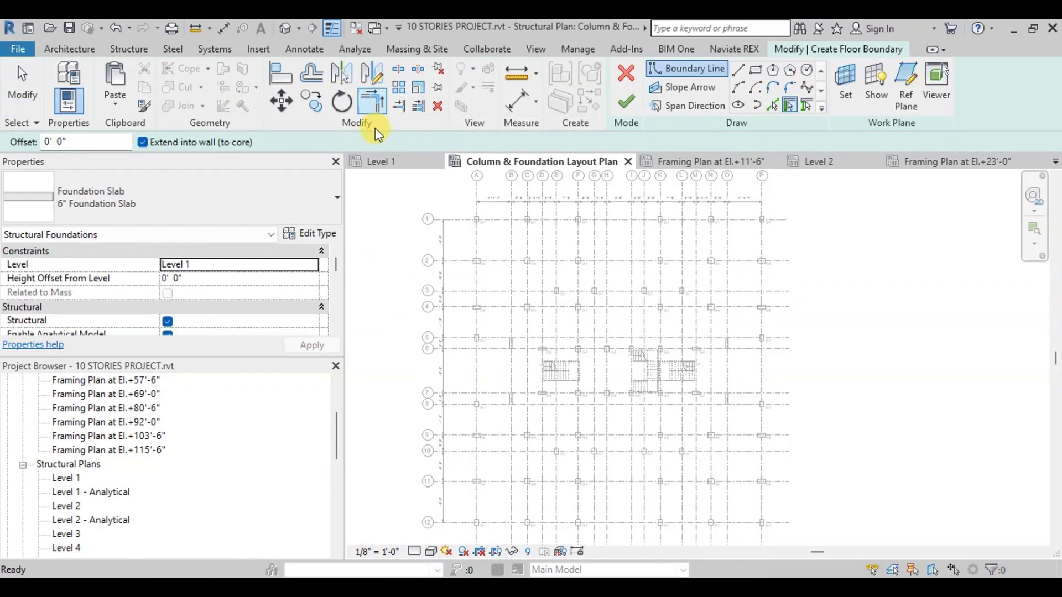
{"action": "left_click", "coordinate": [756, 70]}
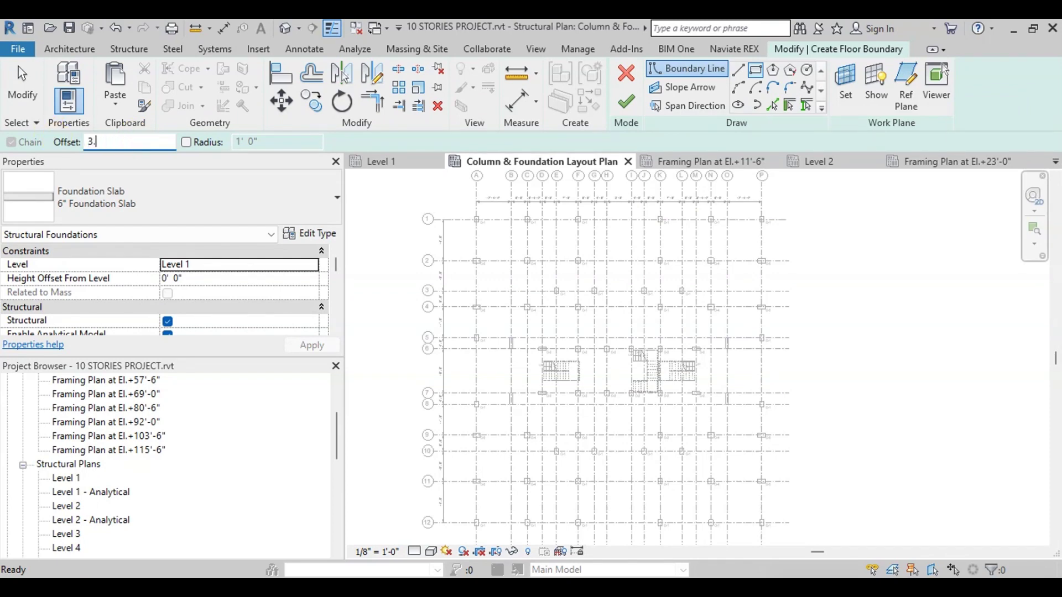
{"action": "key", "text": "Return"}
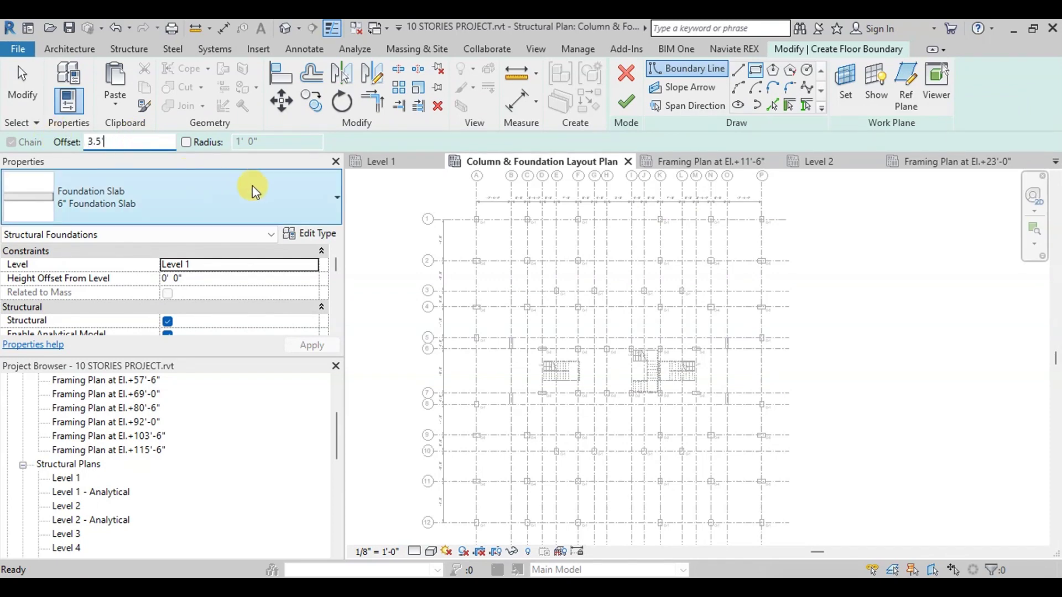
{"action": "scroll", "coordinate": [498, 204], "scroll_direction": "up", "scroll_amount": 2}
{"action": "scroll", "coordinate": [473, 216], "scroll_direction": "up", "scroll_amount": 3}
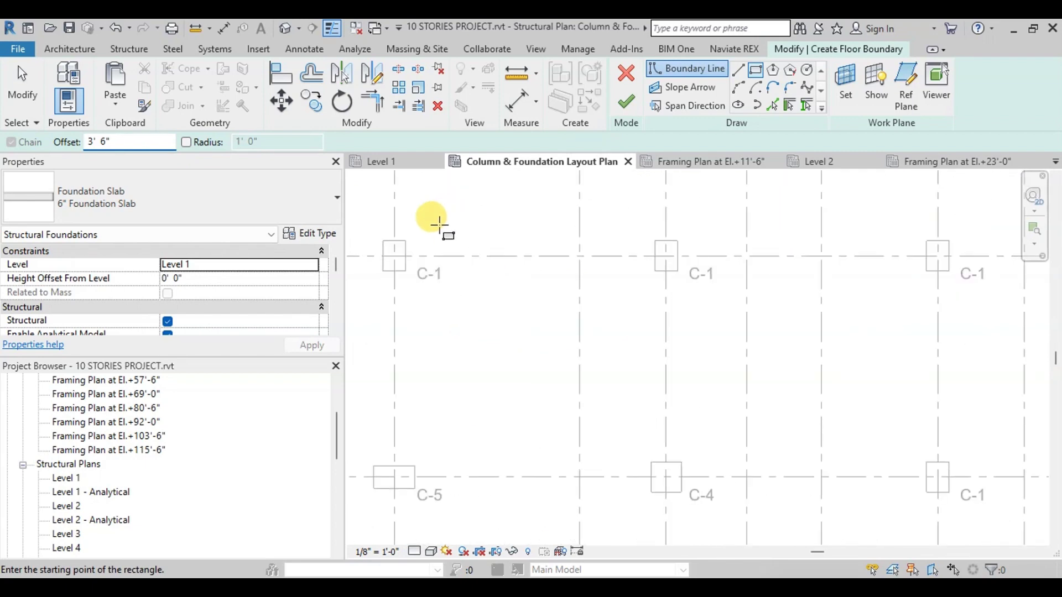
{"action": "left_click", "coordinate": [394, 254]}
{"action": "scroll", "coordinate": [399, 238], "scroll_direction": "down", "scroll_amount": 5}
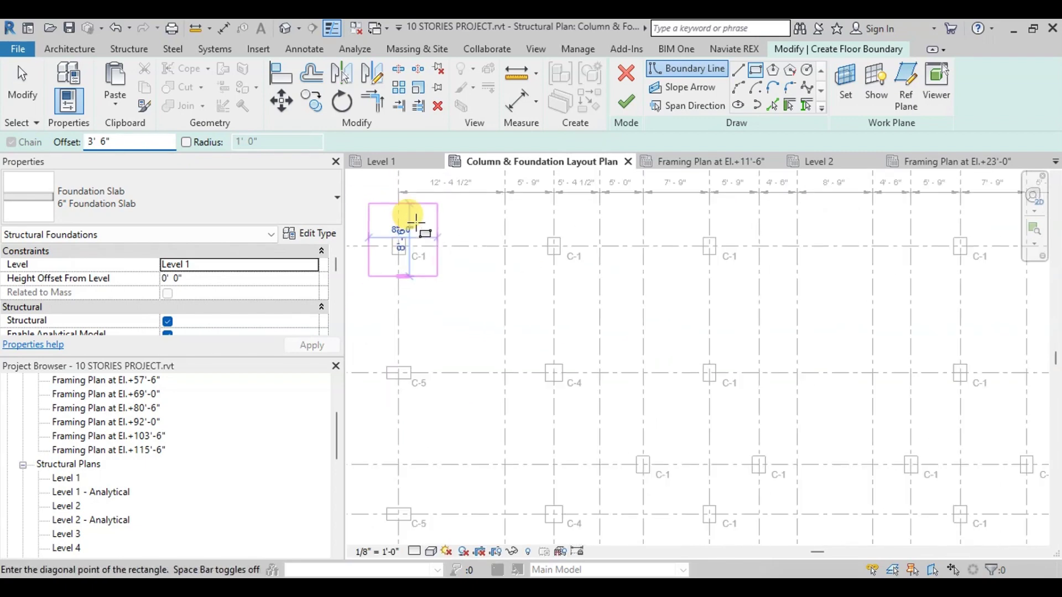
{"action": "scroll", "coordinate": [569, 305], "scroll_direction": "down", "scroll_amount": 2}
{"action": "scroll", "coordinate": [637, 363], "scroll_direction": "down", "scroll_amount": 2}
{"action": "scroll", "coordinate": [676, 501], "scroll_direction": "up", "scroll_amount": 3}
{"action": "scroll", "coordinate": [691, 495], "scroll_direction": "up", "scroll_amount": 5}
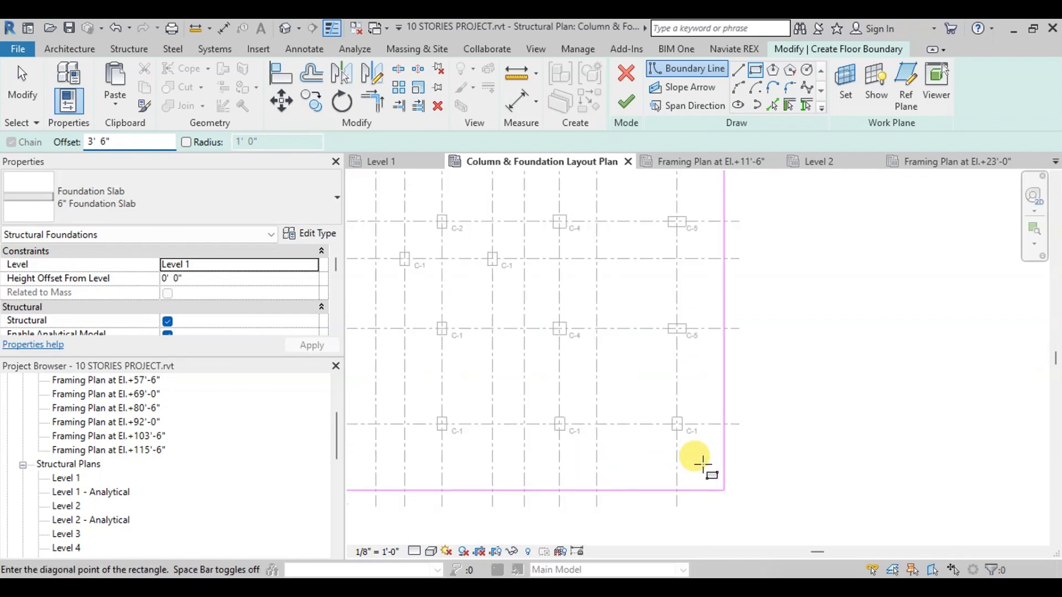
{"action": "left_click", "coordinate": [642, 374]}
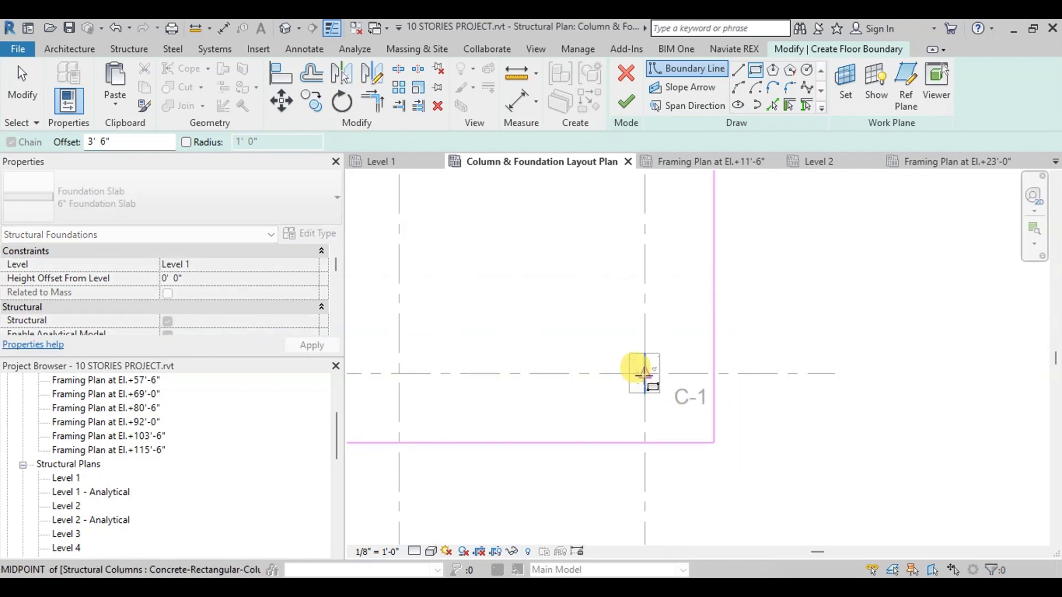
{"action": "scroll", "coordinate": [783, 468], "scroll_direction": "down", "scroll_amount": 4}
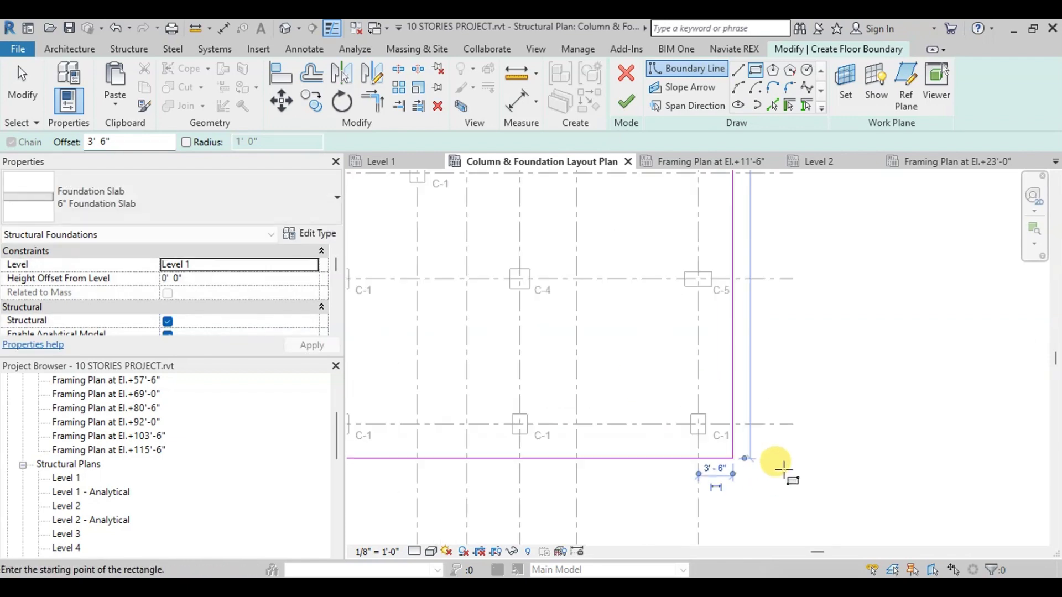
{"action": "key", "text": "Escape"}
{"action": "key", "text": "Escape"}
Duplicate the 6" foundation slab type as 24" THICK RAFT with a 24" structure layer, and finish the raft slab's boundary sketch.
{"action": "scroll", "coordinate": [657, 426], "scroll_direction": "down", "scroll_amount": 4}
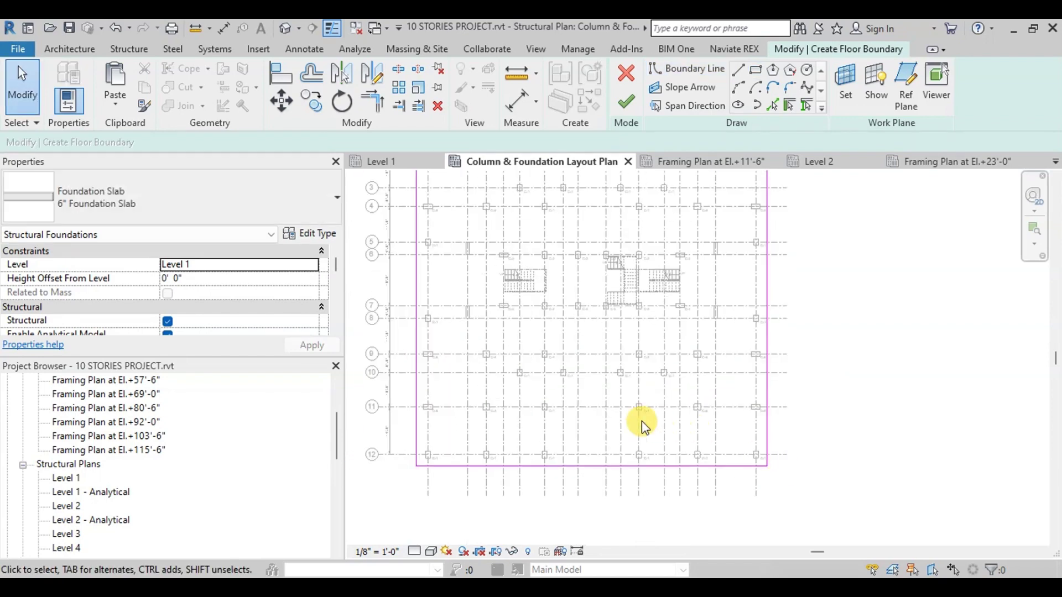
{"action": "scroll", "coordinate": [566, 199], "scroll_direction": "up", "scroll_amount": 2}
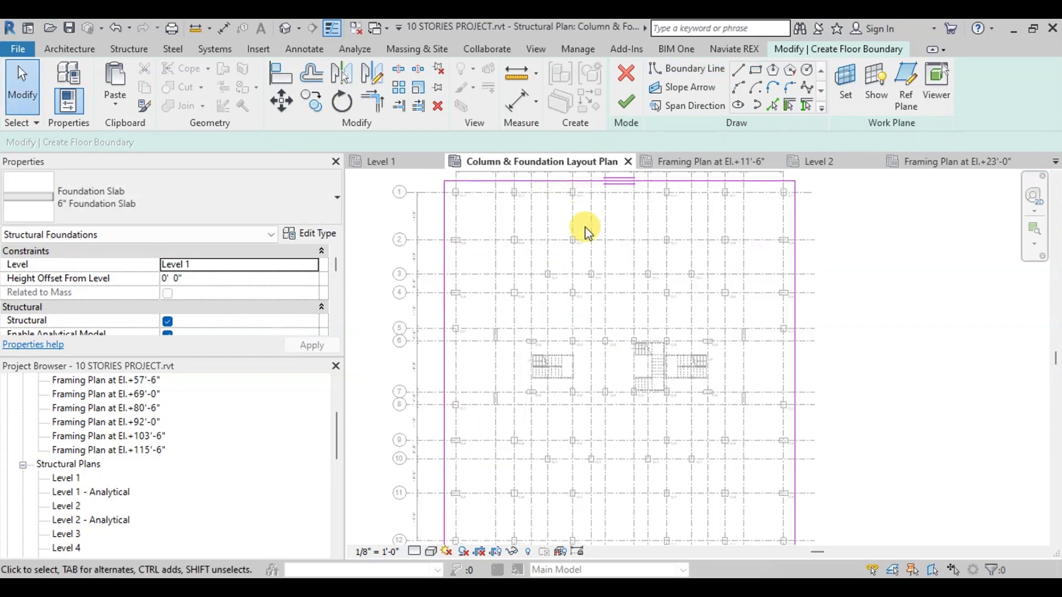
{"action": "left_click", "coordinate": [319, 233]}
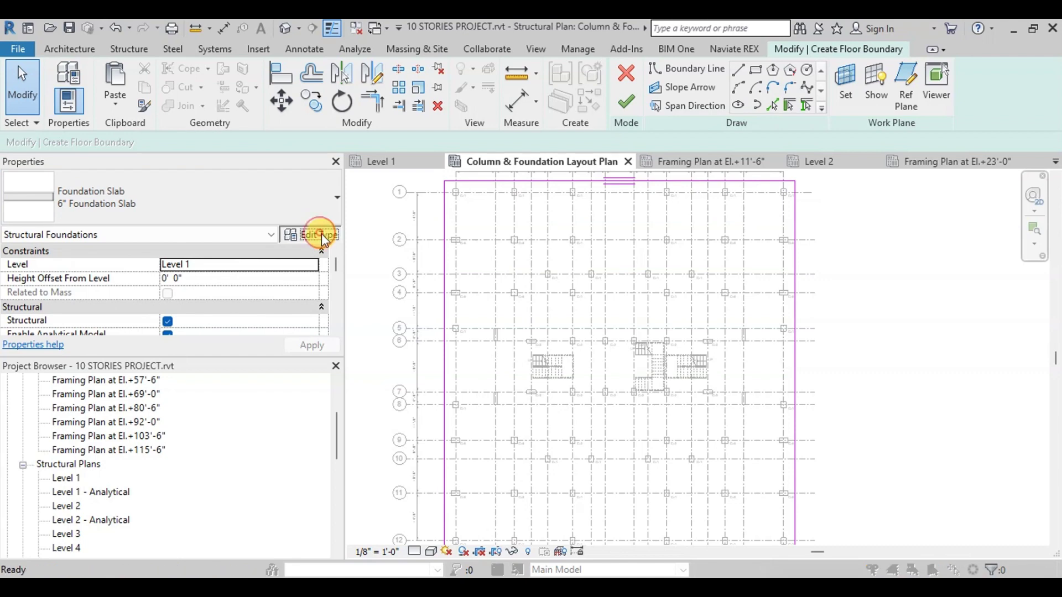
{"action": "left_click", "coordinate": [987, 165]}
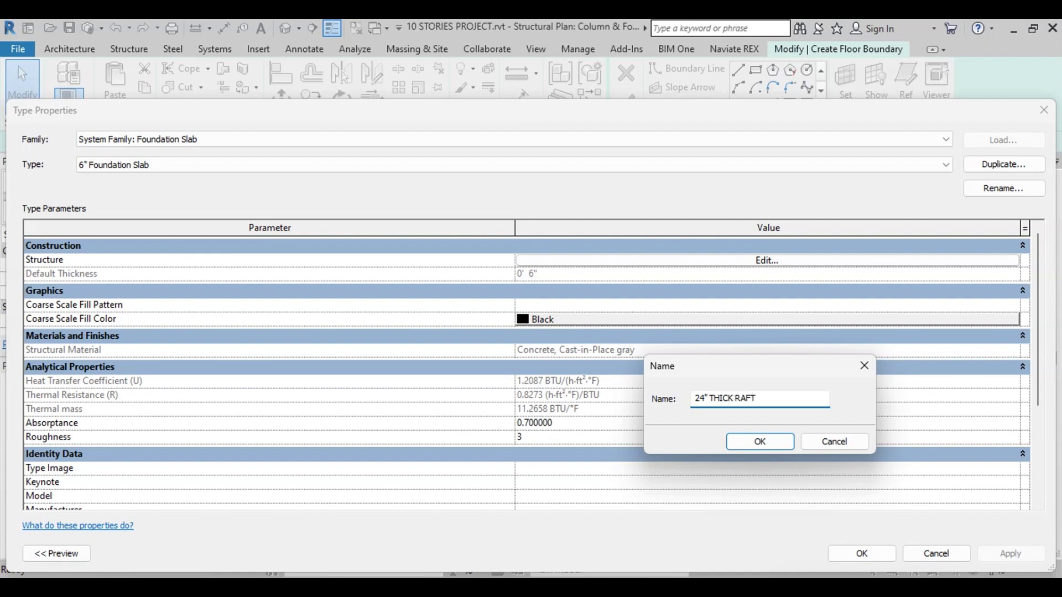
{"action": "type", "text": "24\" THICK RAFT"}
{"action": "left_click", "coordinate": [770, 441]}
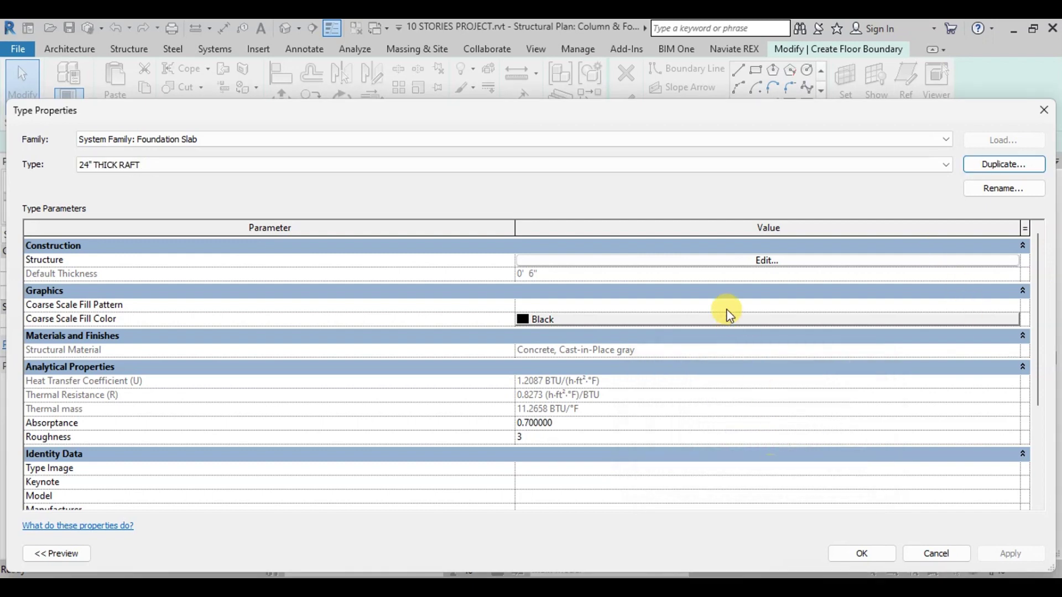
{"action": "left_click", "coordinate": [744, 263]}
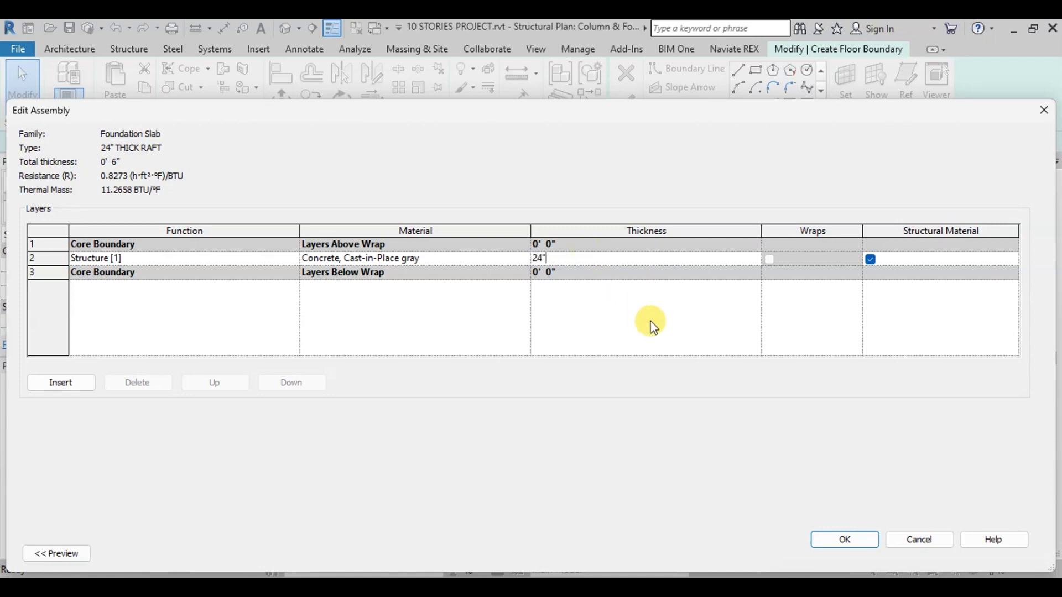
{"action": "left_click", "coordinate": [847, 542]}
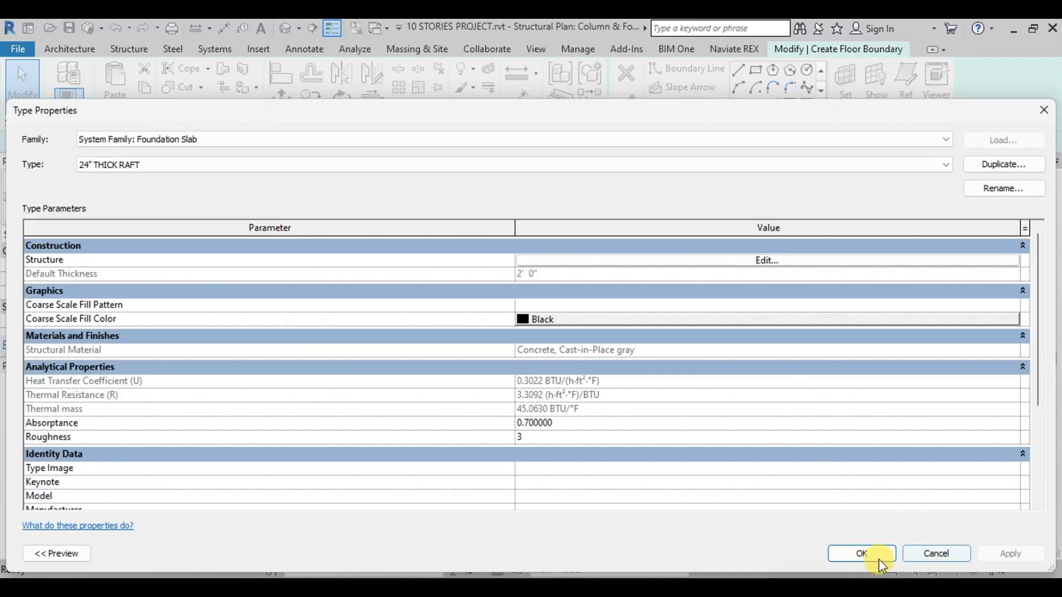
{"action": "left_click", "coordinate": [859, 555]}
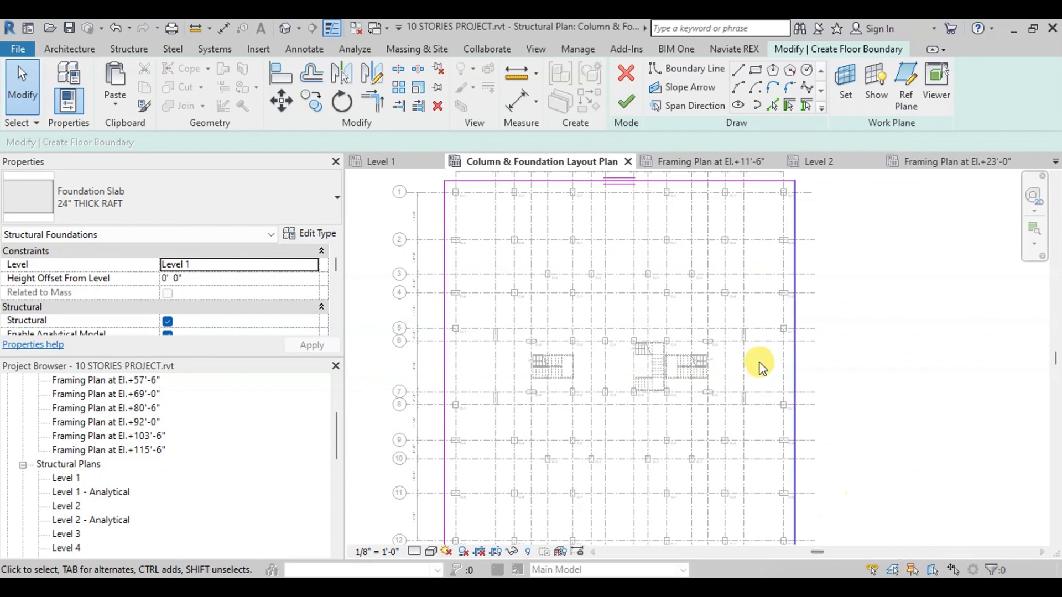
{"action": "left_click", "coordinate": [624, 100]}
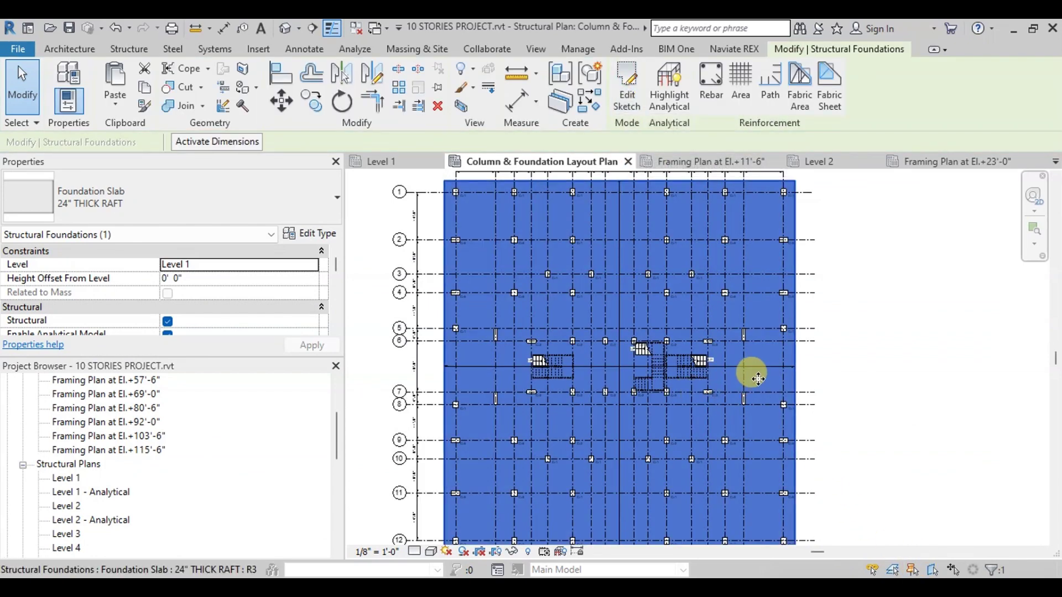
{"action": "key", "text": "Escape"}
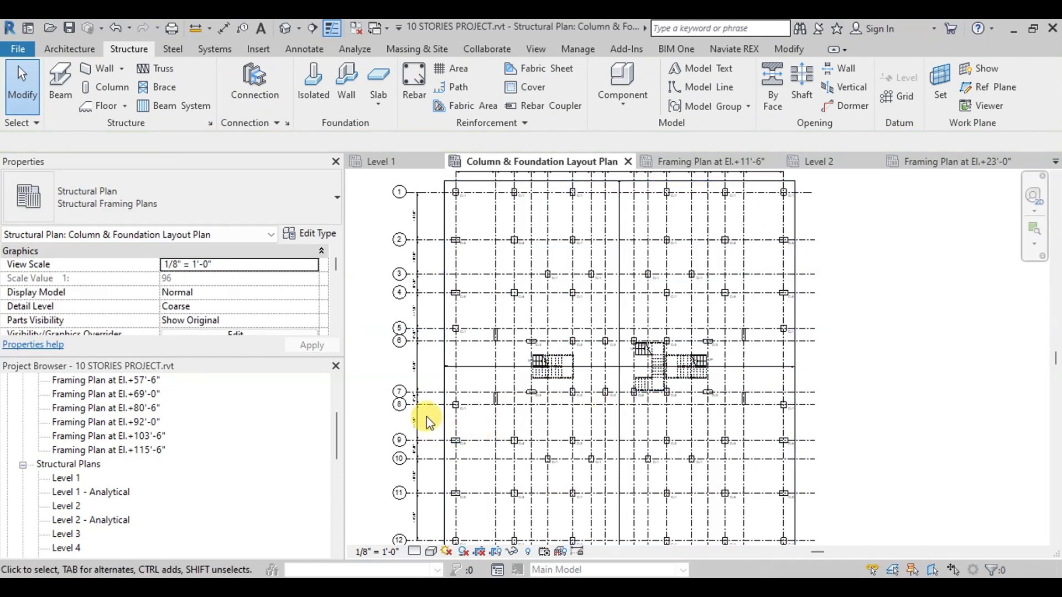
Tag the raft slab by category without a leader, at the middle of the plan between the stairs.
{"action": "scroll", "coordinate": [427, 415], "scroll_direction": "up", "scroll_amount": 3}
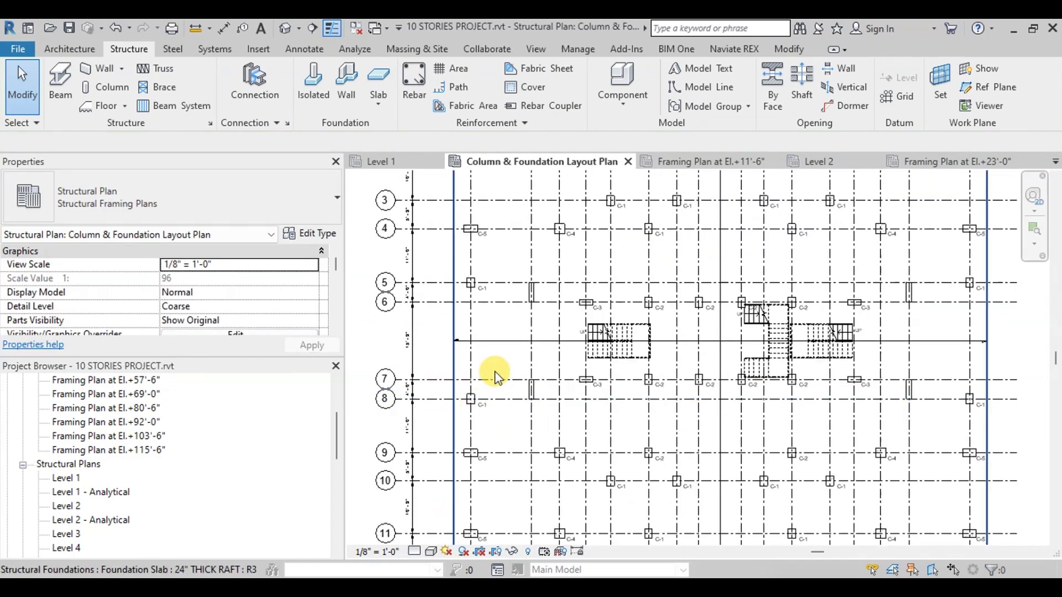
{"action": "scroll", "coordinate": [493, 372], "scroll_direction": "down", "scroll_amount": 1}
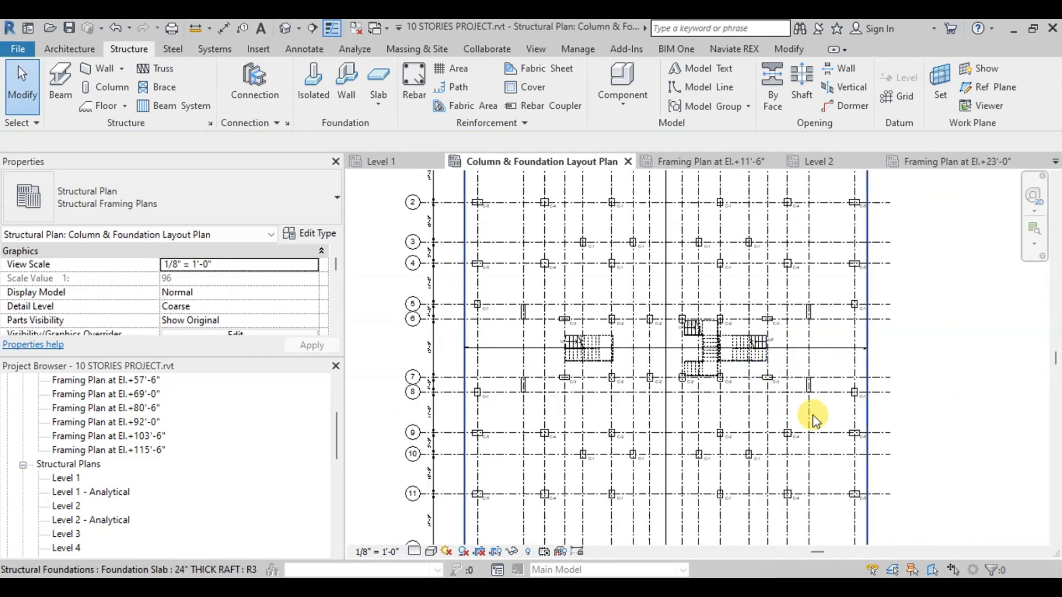
{"action": "left_click", "coordinate": [311, 49]}
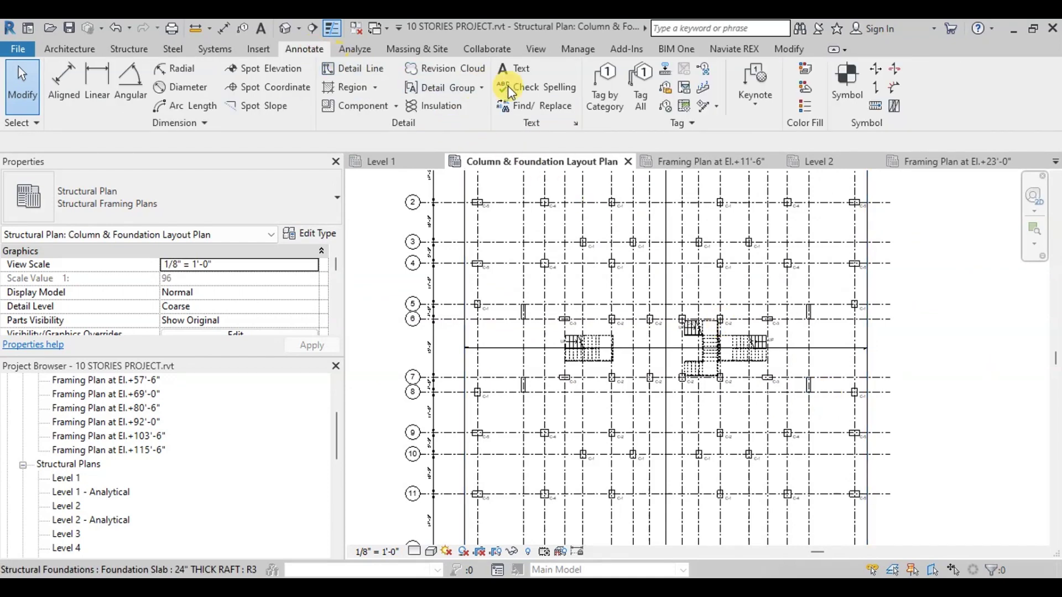
{"action": "left_click", "coordinate": [607, 88]}
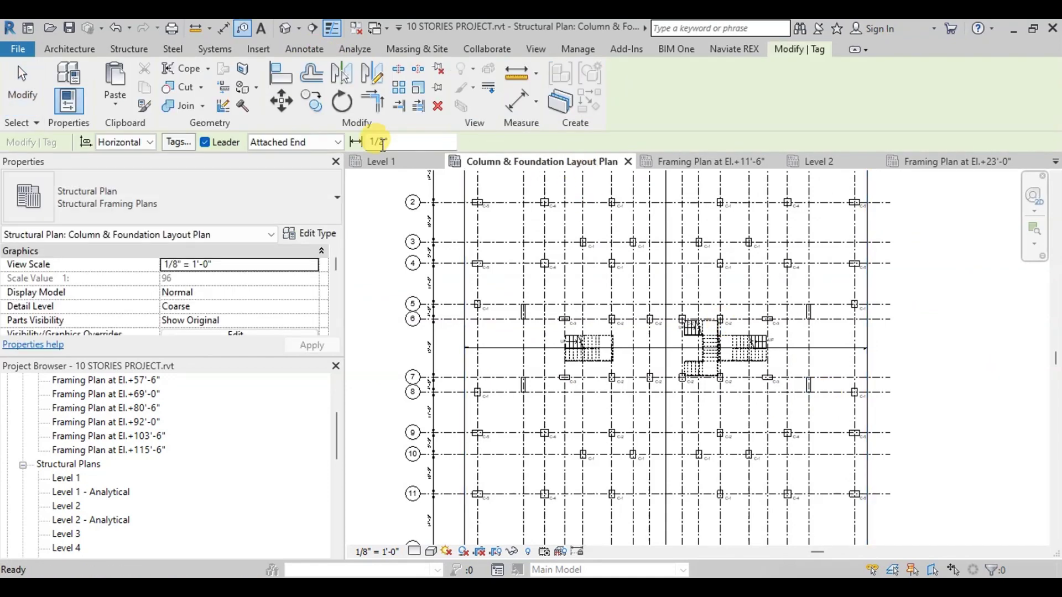
{"action": "left_click", "coordinate": [204, 143]}
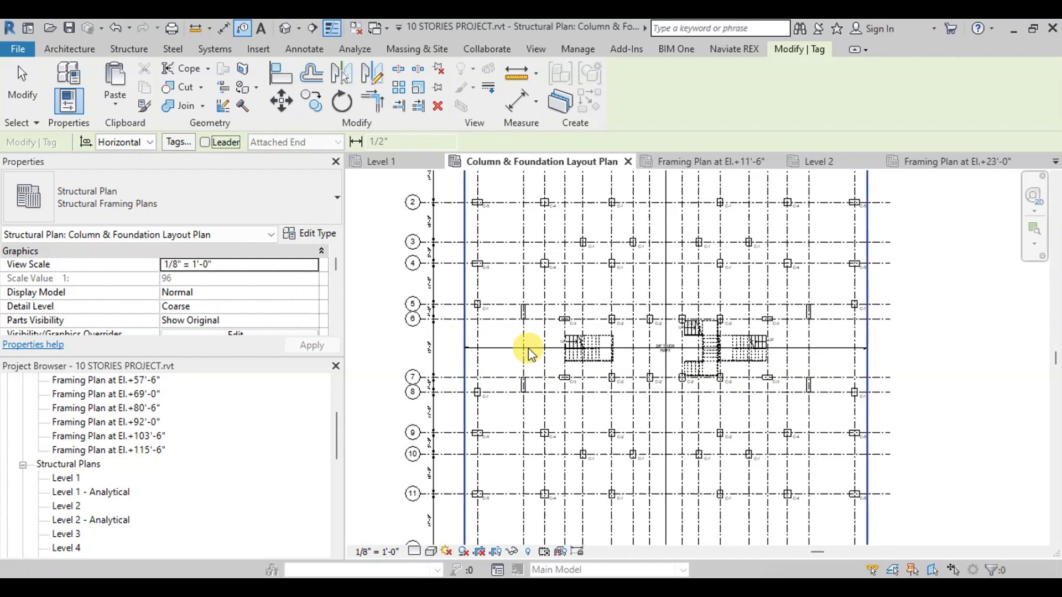
{"action": "scroll", "coordinate": [669, 359], "scroll_direction": "up", "scroll_amount": 3}
{"action": "left_click", "coordinate": [668, 353]}
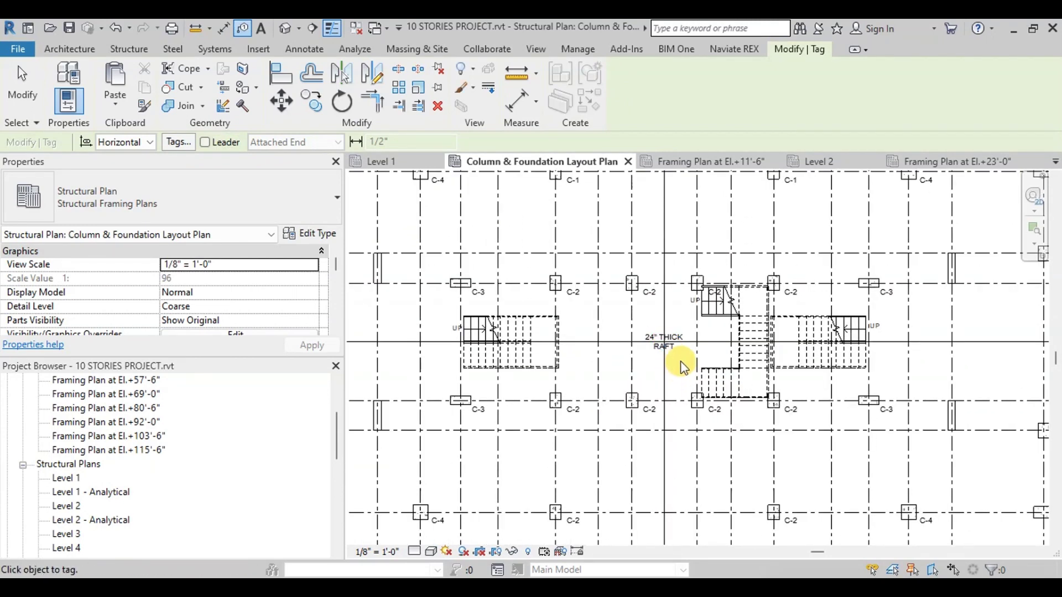
{"action": "key", "text": "Escape"}
{"action": "scroll", "coordinate": [680, 335], "scroll_direction": "up", "scroll_amount": 2}
{"action": "left_click", "coordinate": [674, 325]}
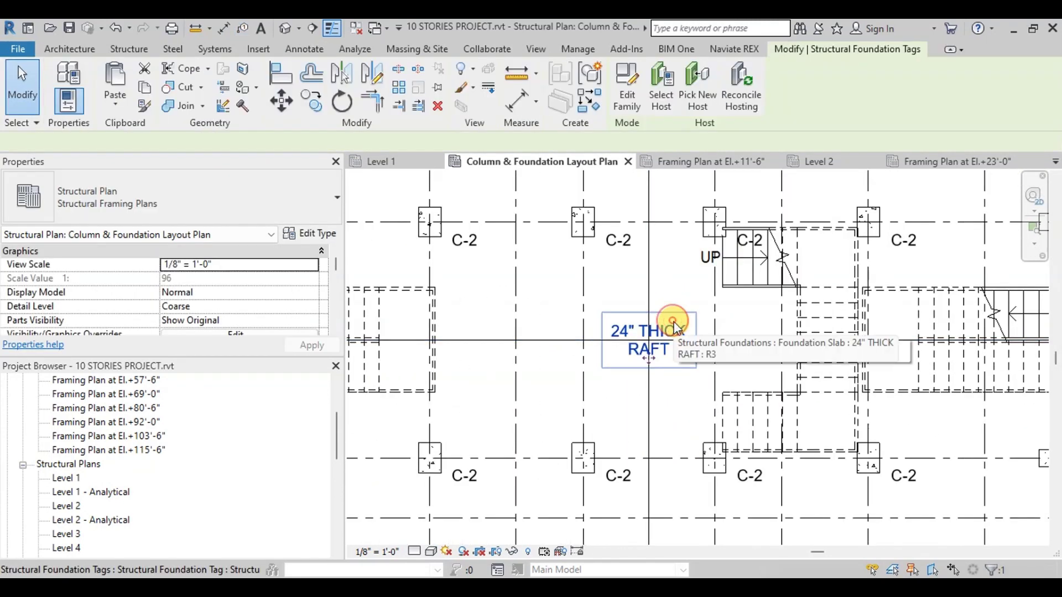
{"action": "scroll", "coordinate": [688, 292], "scroll_direction": "down", "scroll_amount": 5}
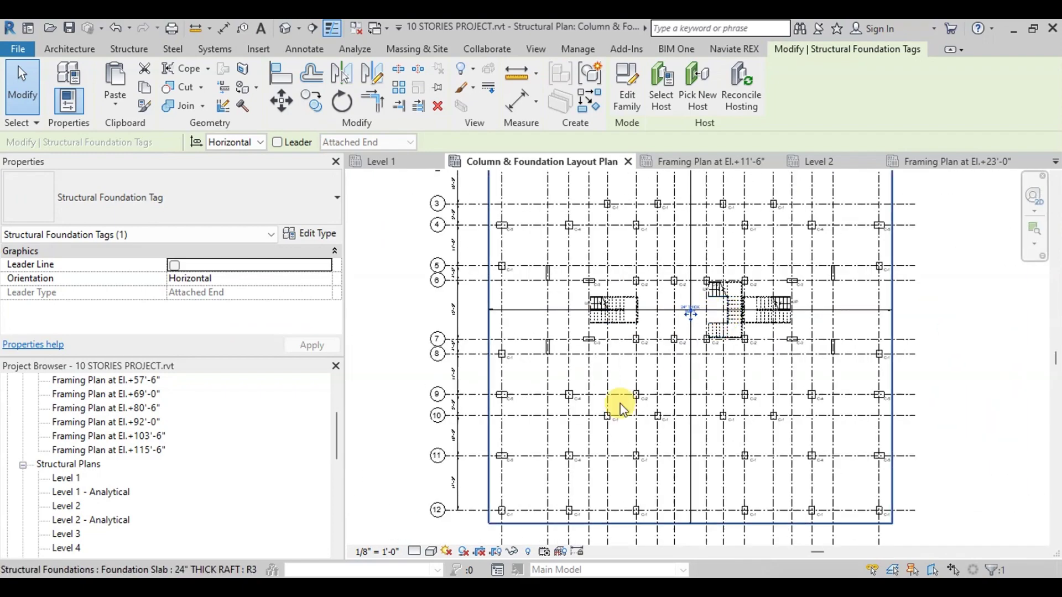
{"action": "key", "text": "Escape"}
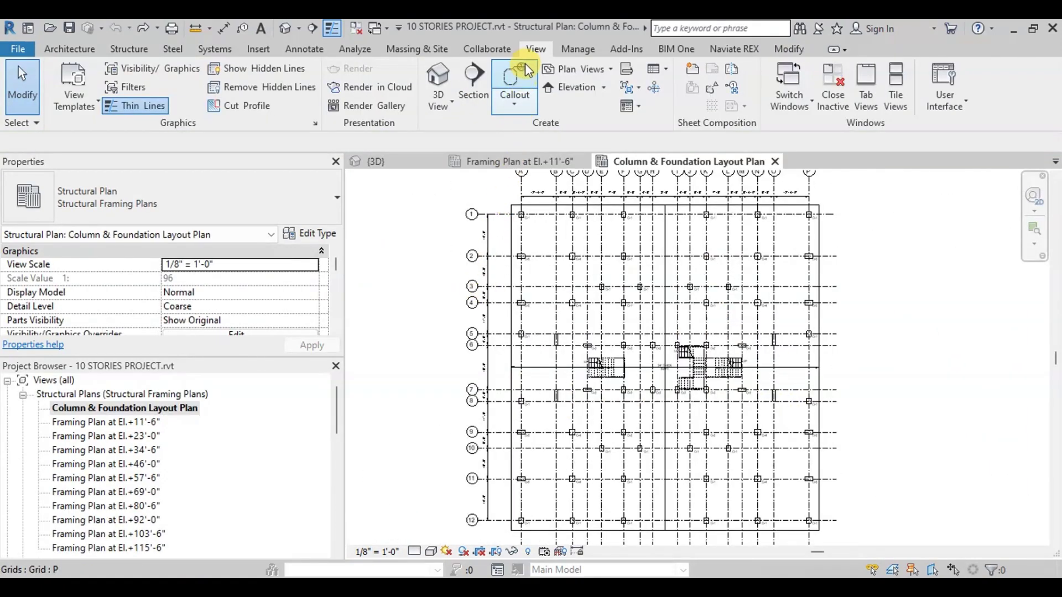
Create a sheet with the E1 30x42 Horizontal title block and place the Column & Foundation Layout Plan in its upper-left area.
{"action": "left_click", "coordinate": [693, 71]}
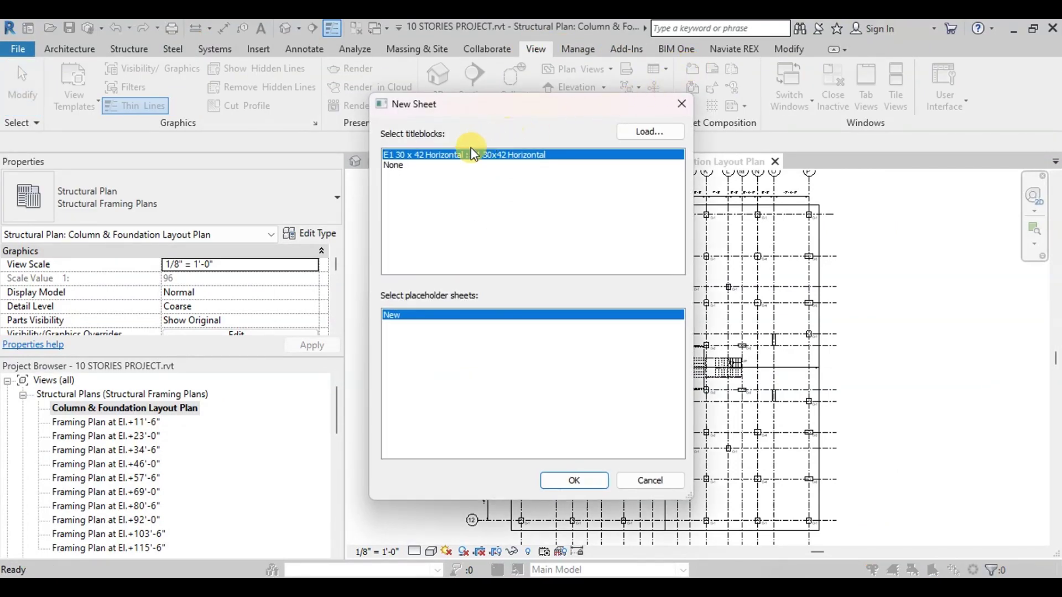
{"action": "left_click", "coordinate": [573, 481]}
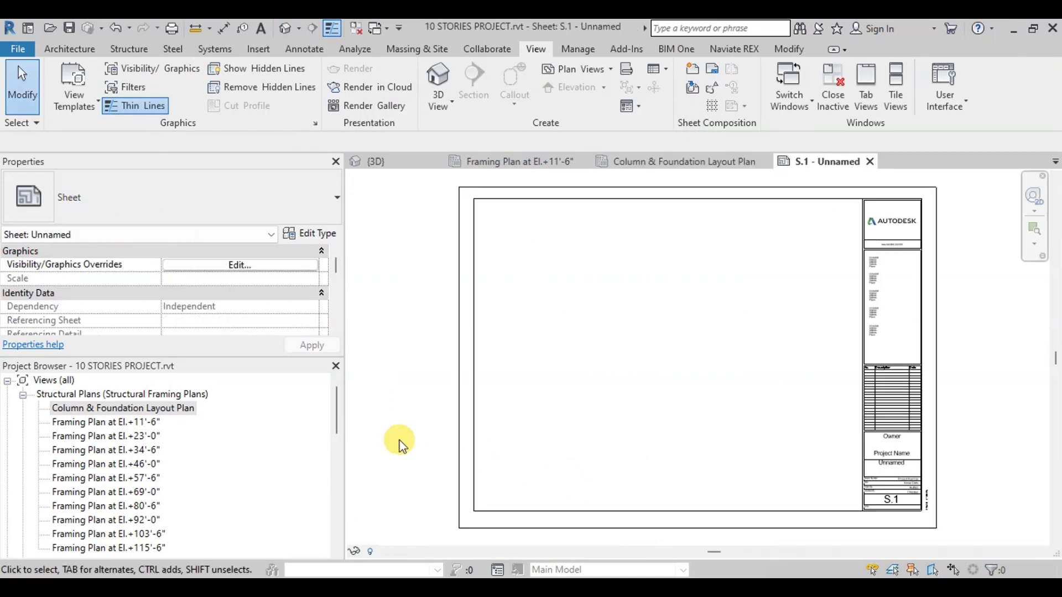
{"action": "left_click", "coordinate": [103, 409]}
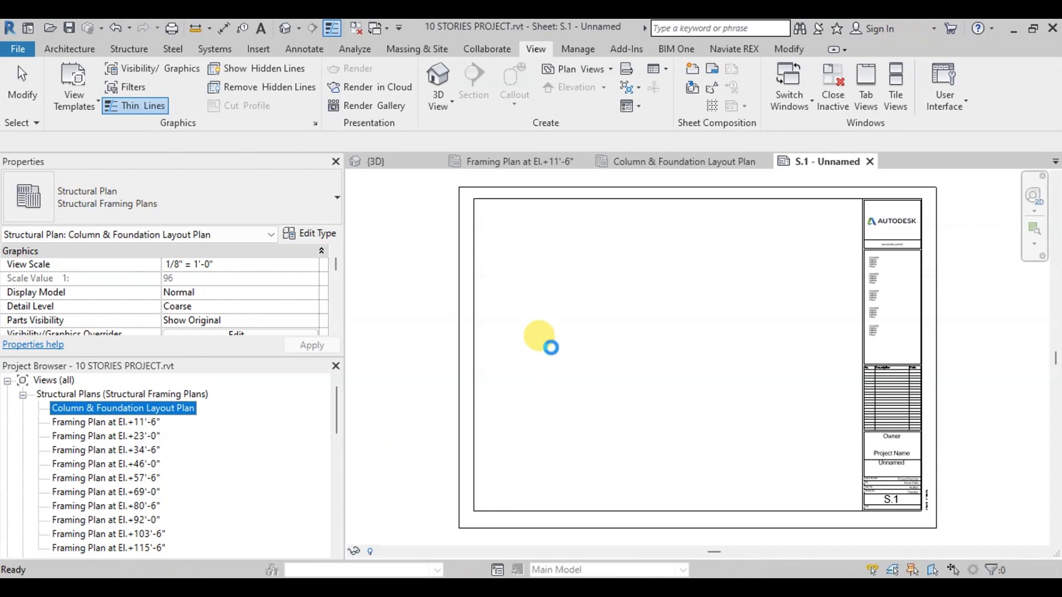
{"action": "left_click", "coordinate": [581, 313]}
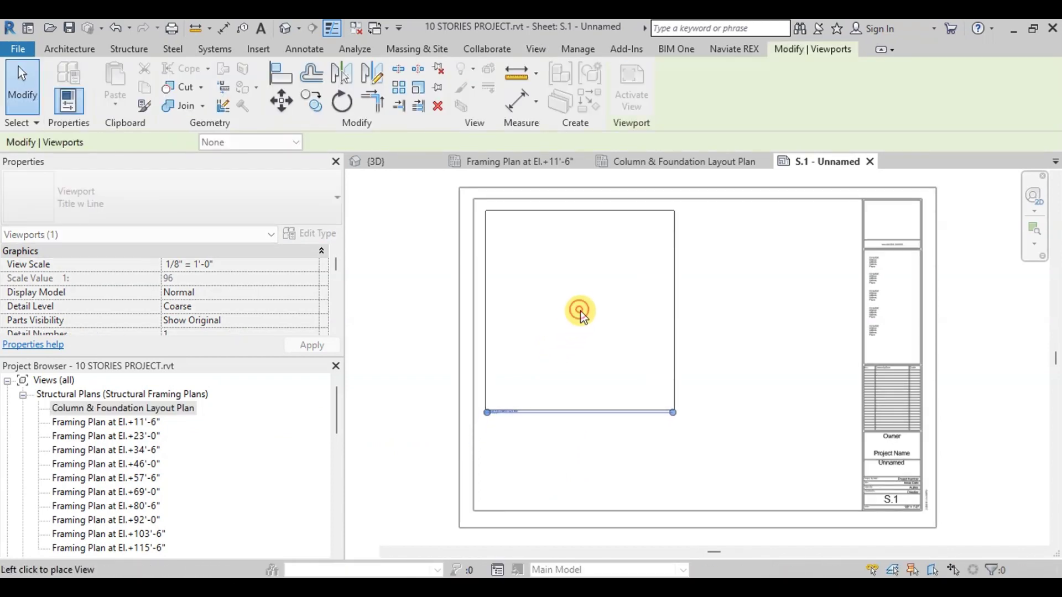
{"action": "left_click", "coordinate": [673, 450]}
{"action": "scroll", "coordinate": [596, 370], "scroll_direction": "up", "scroll_amount": 4}
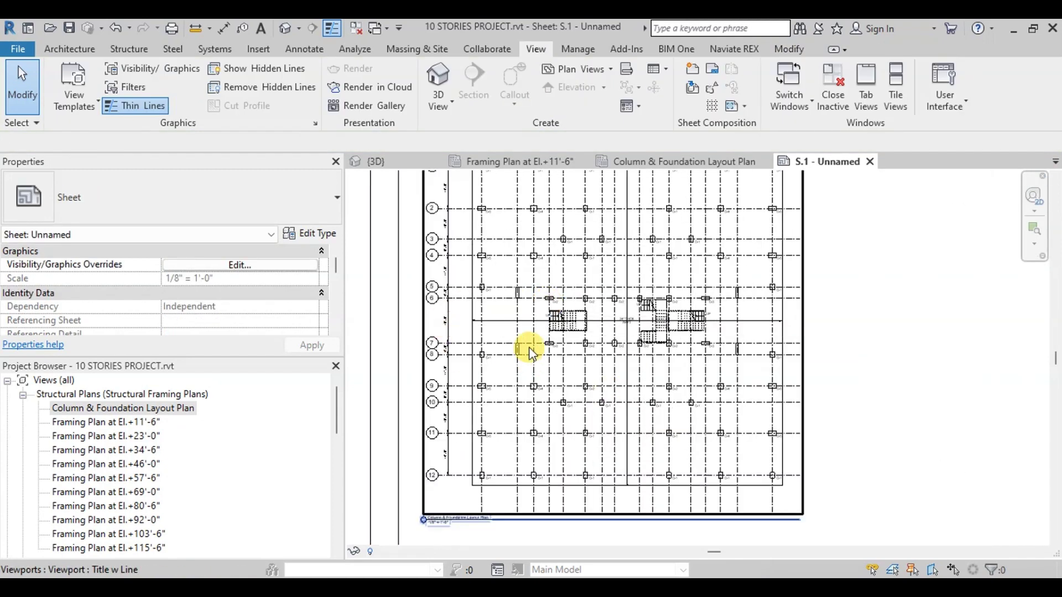
{"action": "scroll", "coordinate": [529, 347], "scroll_direction": "down", "scroll_amount": 4}
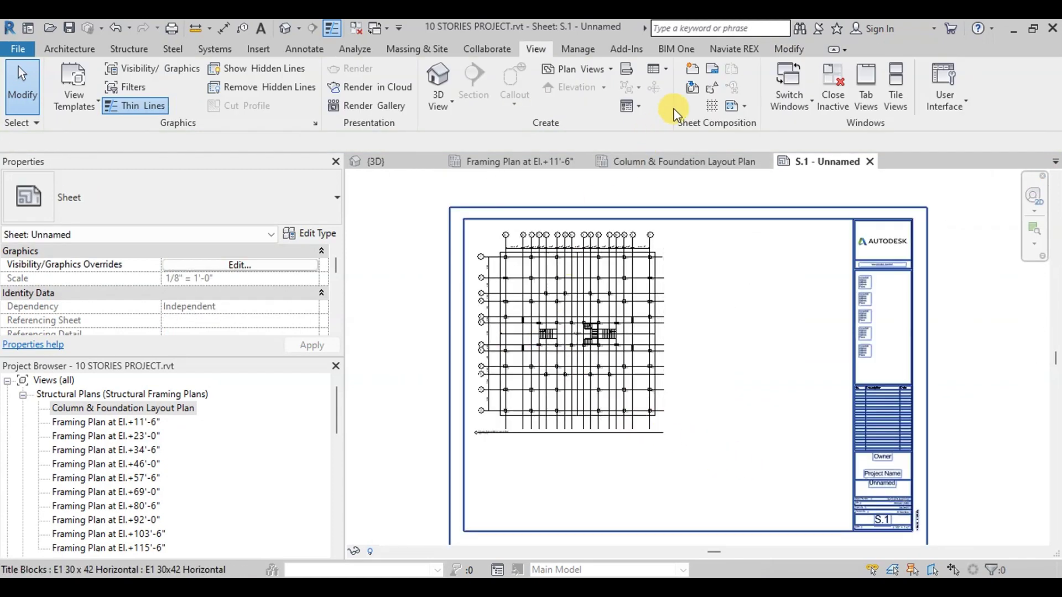
Create another E1 30x42 Horizontal sheet and place the Framing Plan at El.+11'-6" in its upper-left area.
{"action": "left_click", "coordinate": [694, 69]}
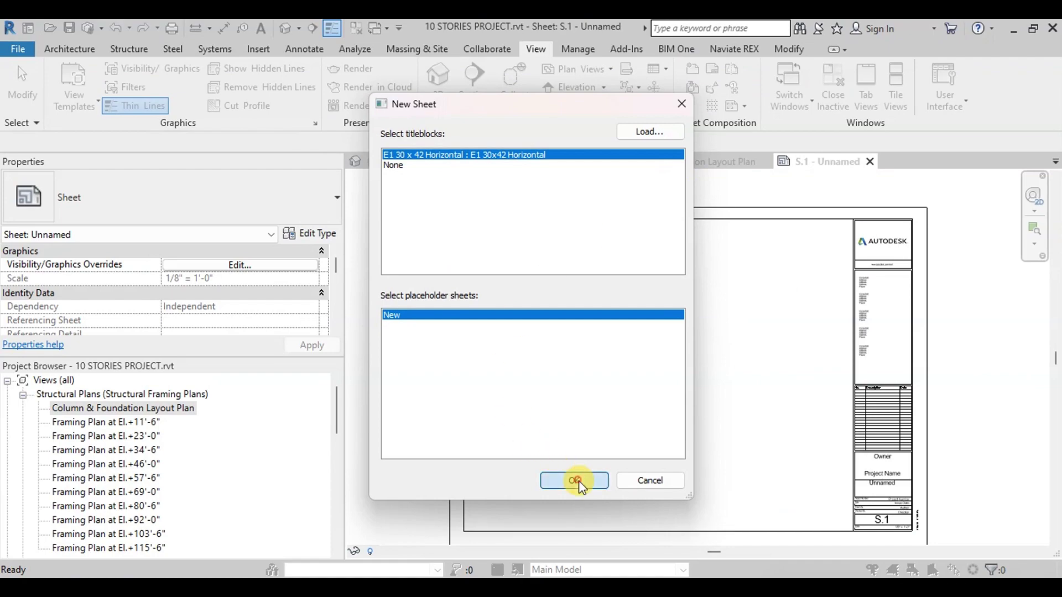
{"action": "left_click", "coordinate": [578, 480]}
{"action": "left_click_drag", "start_coordinate": [116, 422], "coordinate": [581, 375]}
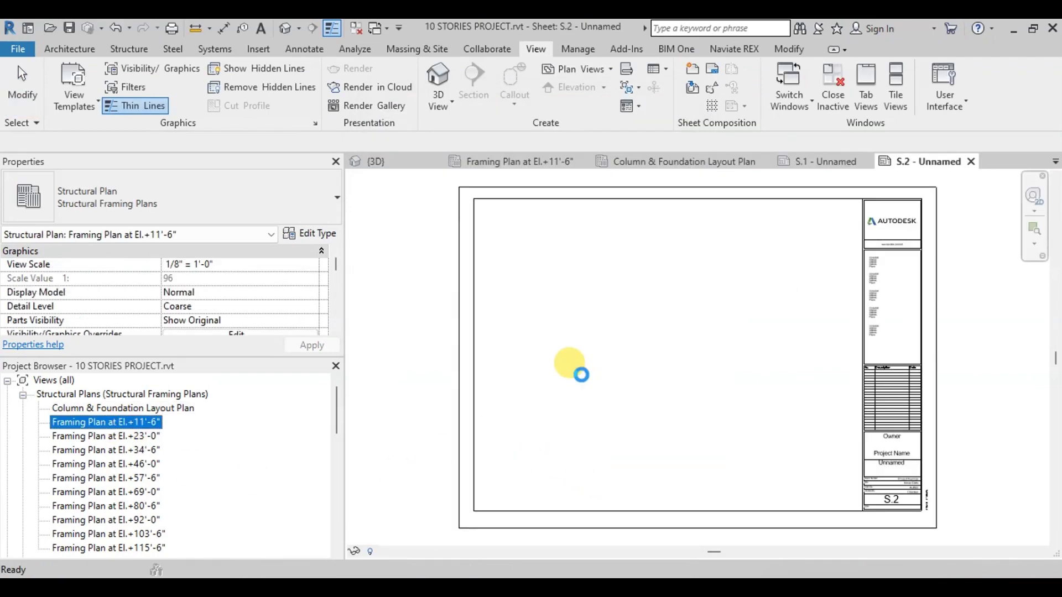
{"action": "left_click", "coordinate": [586, 313]}
{"action": "left_click", "coordinate": [687, 453]}
{"action": "scroll", "coordinate": [568, 362], "scroll_direction": "up", "scroll_amount": 4}
{"action": "scroll", "coordinate": [631, 371], "scroll_direction": "down", "scroll_amount": 4}
In the S.2 title block, set the project name to 10 STORIES BUILDING and the sheet name to FRAMING PLAN AT EL.+11'-6".
{"action": "scroll", "coordinate": [1035, 513], "scroll_direction": "up", "scroll_amount": 4}
{"action": "double_click", "coordinate": [813, 448]}
{"action": "type", "text": "10"}
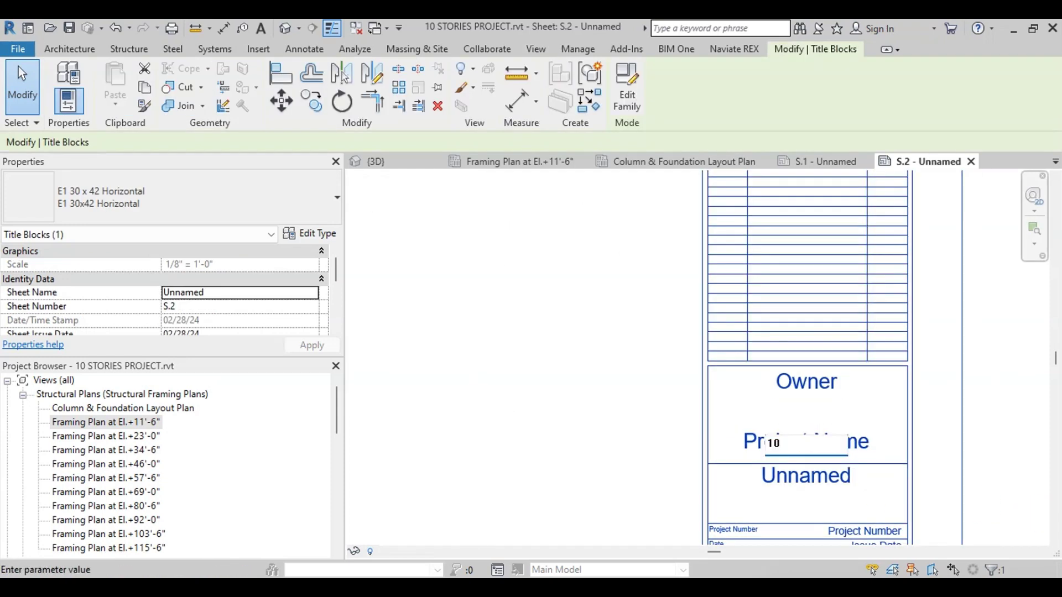
{"action": "type", "text": " STORIES BUILDING"}
{"action": "left_click", "coordinate": [794, 479]}
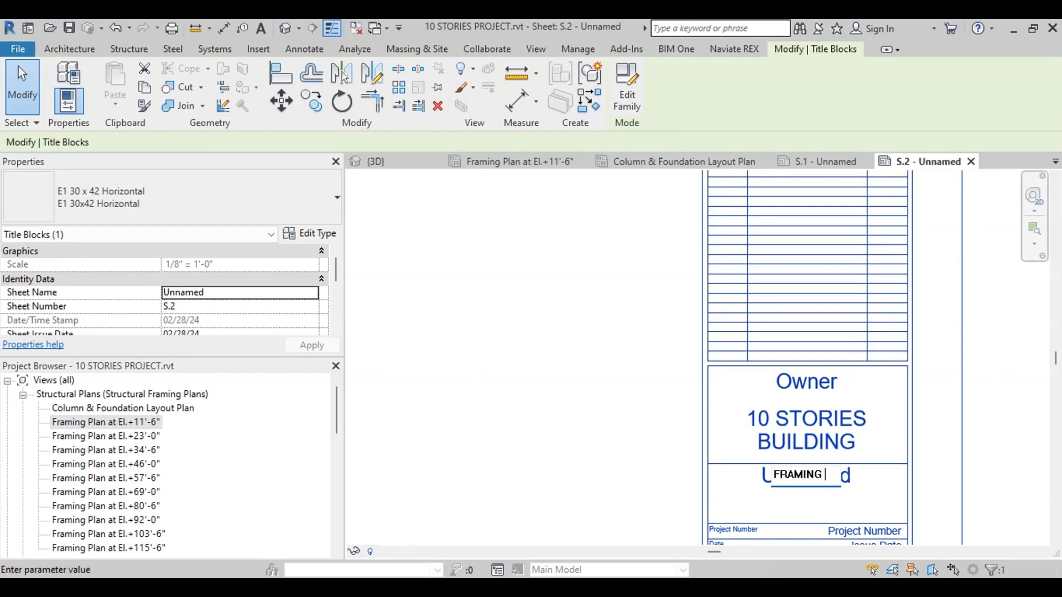
{"action": "left_click", "coordinate": [618, 439]}
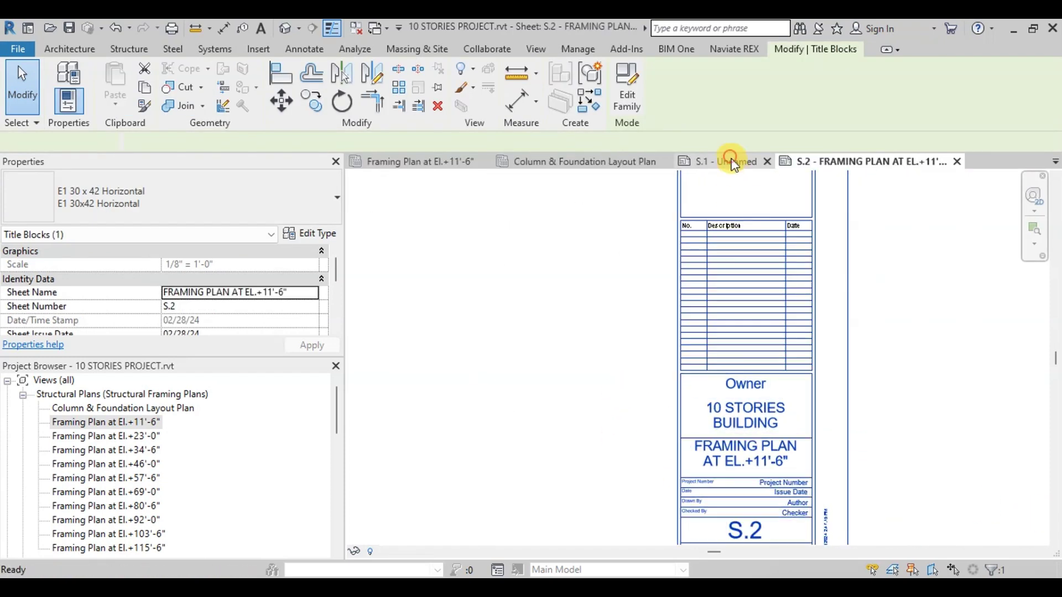
Rename sheet S.1 as COLUMN LAYOUT PLAN in its title block.
{"action": "left_click", "coordinate": [735, 161]}
{"action": "left_click", "coordinate": [843, 459]}
{"action": "left_click", "coordinate": [844, 459]}
{"action": "type", "text": "COLUMN LAYOUT PLAN"}
{"action": "left_click", "coordinate": [981, 370]}
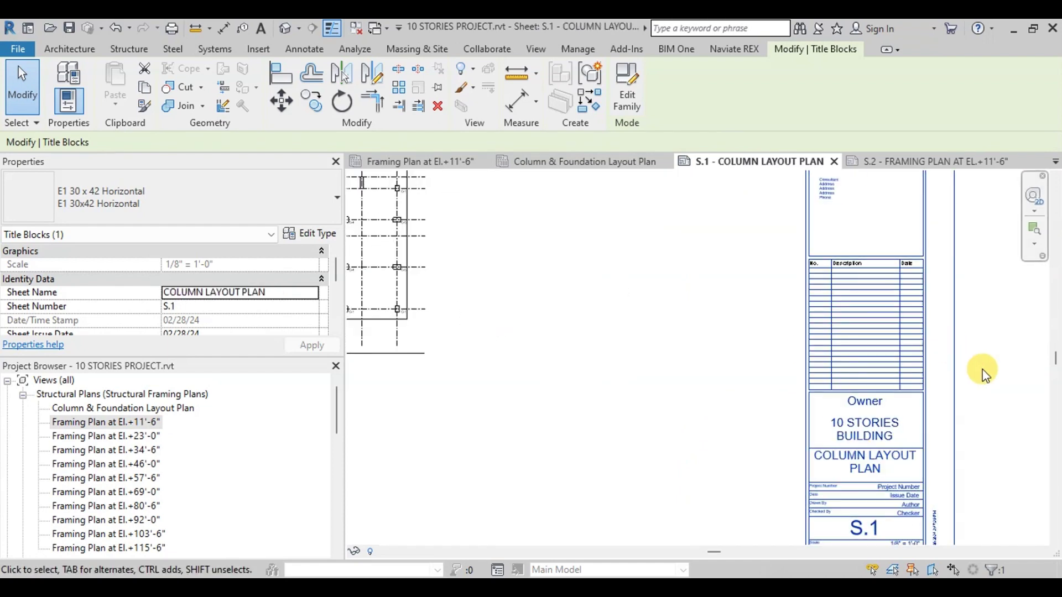
{"action": "scroll", "coordinate": [678, 374], "scroll_direction": "down", "scroll_amount": 5}
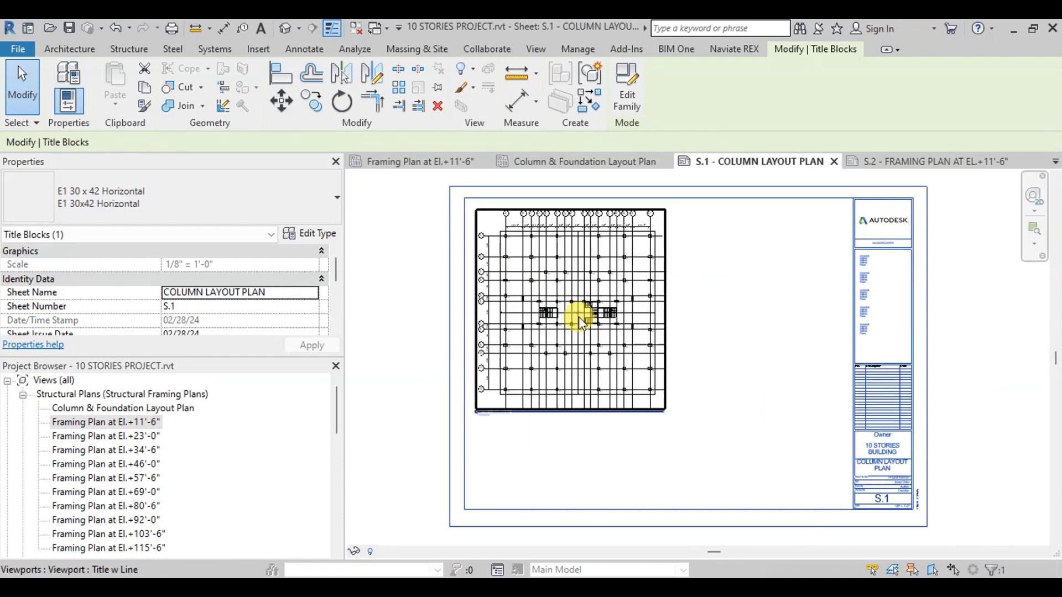
{"action": "scroll", "coordinate": [656, 235], "scroll_direction": "up", "scroll_amount": 5}
{"action": "left_click", "coordinate": [820, 317]}
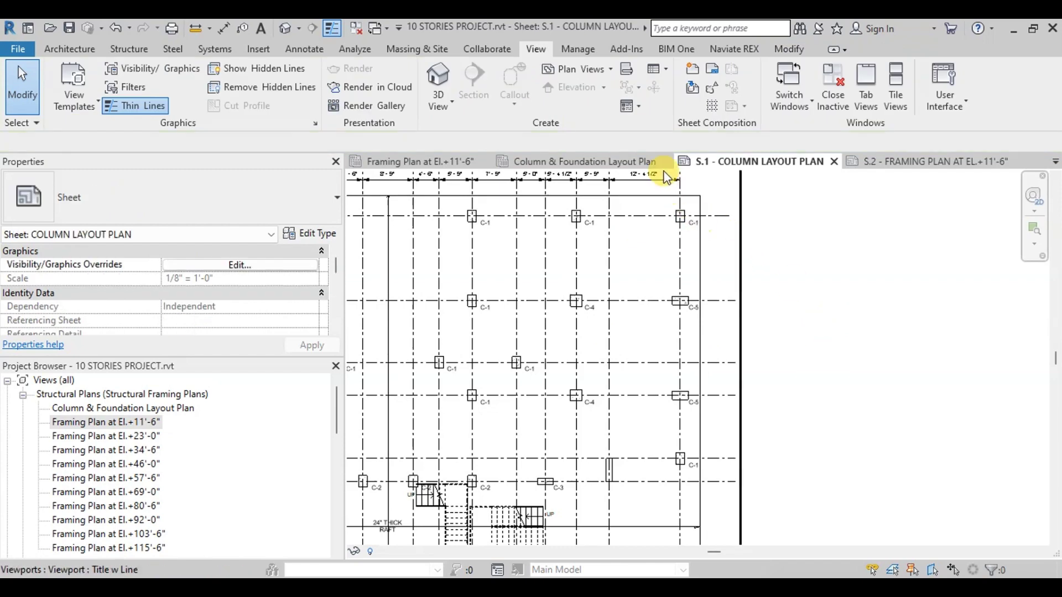
Create a new legend view named COLUMN SCHEDULE at a scale of 1/4" = 1'-0".
{"action": "left_click", "coordinate": [639, 105]}
{"action": "left_click", "coordinate": [654, 133]}
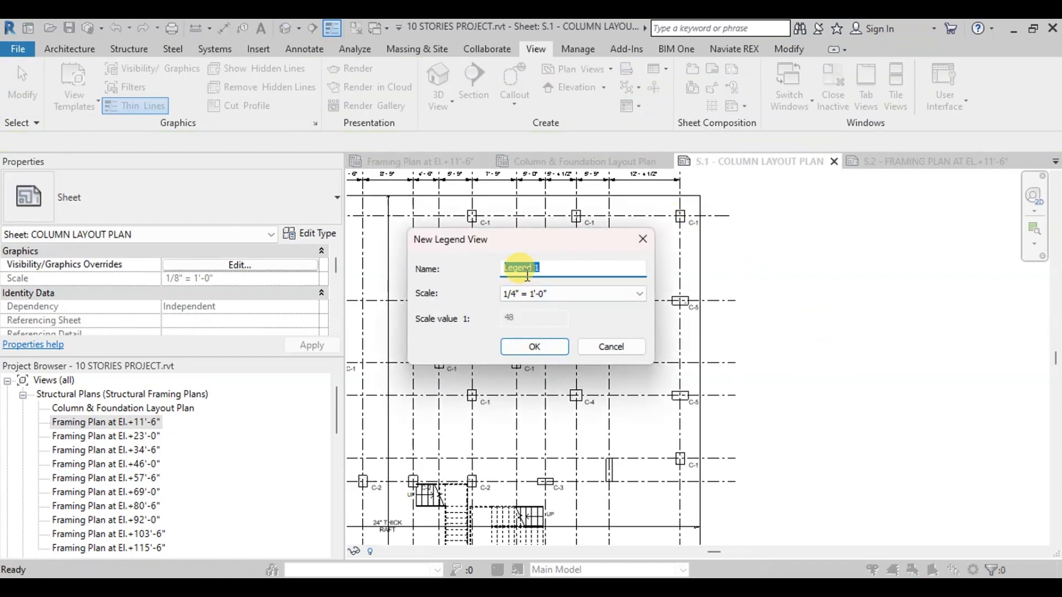
{"action": "left_click", "coordinate": [539, 345]}
{"action": "scroll", "coordinate": [182, 430], "scroll_direction": "down", "scroll_amount": 12}
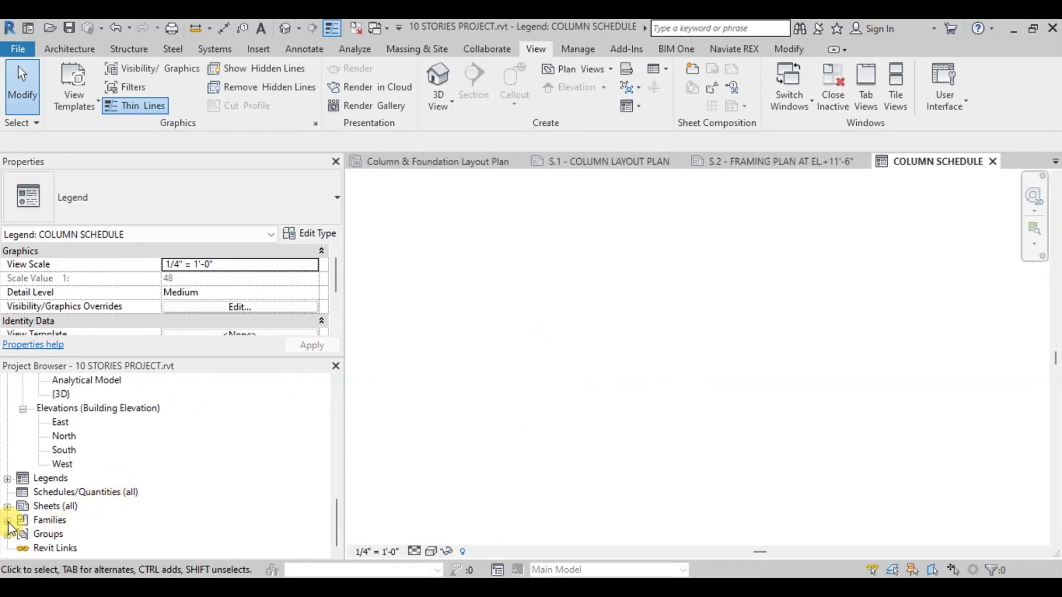
Place the C1-18"X24", C2-18"X24", C3-13.5"X33", C4-24"X24" and C5-18"X33" column types in the COLUMN SCHEDULE legend, stacked vertically in order.
{"action": "left_click", "coordinate": [7, 521]}
{"action": "scroll", "coordinate": [52, 481], "scroll_direction": "down", "scroll_amount": 10}
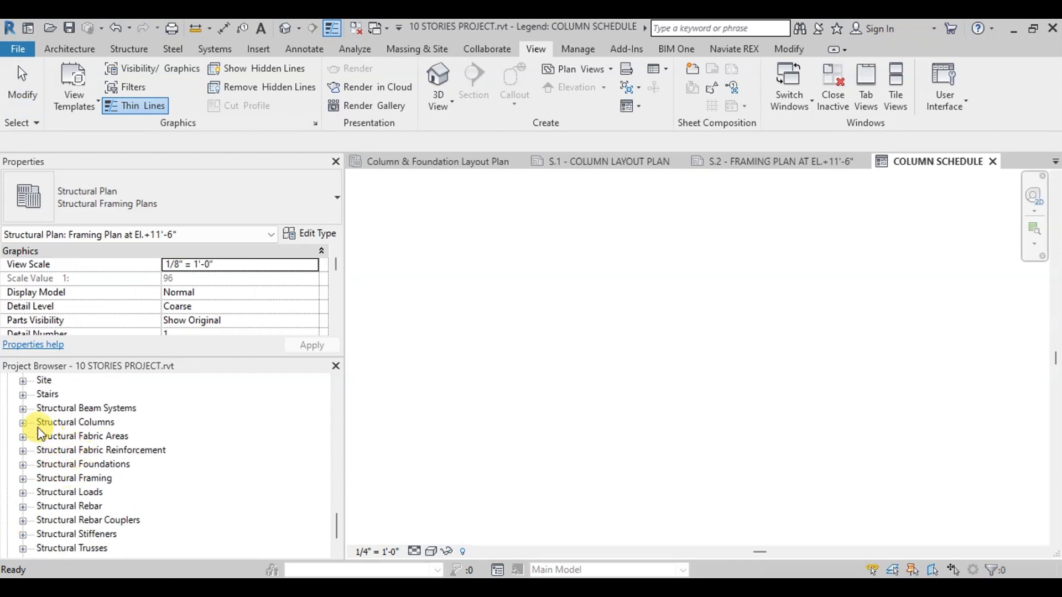
{"action": "left_click", "coordinate": [23, 423]}
{"action": "left_click", "coordinate": [38, 437]}
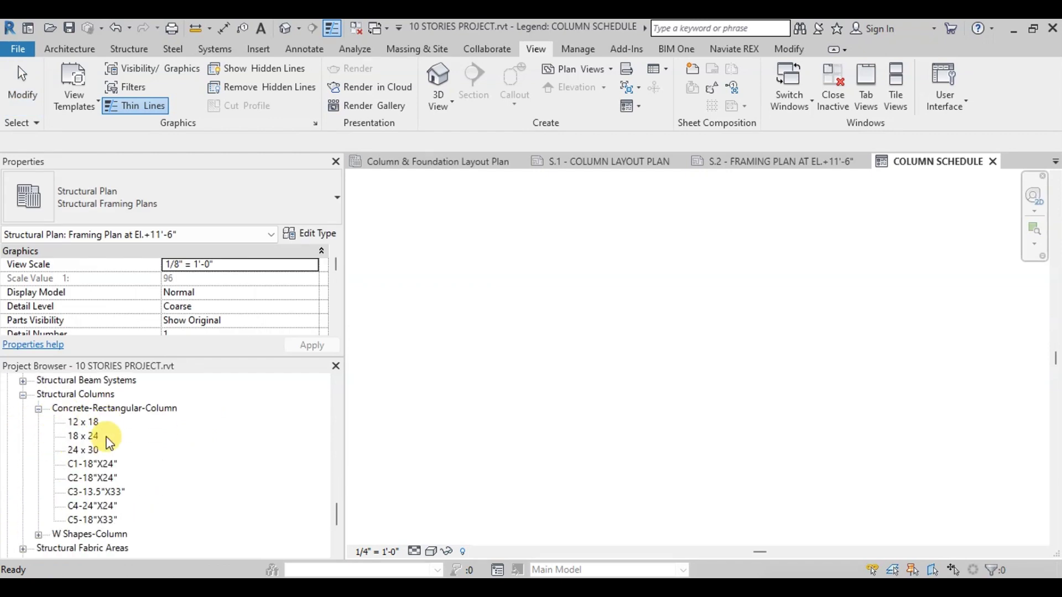
{"action": "left_click_drag", "start_coordinate": [100, 467], "coordinate": [319, 420]}
{"action": "left_click", "coordinate": [570, 237]}
{"action": "left_click_drag", "start_coordinate": [105, 478], "coordinate": [591, 418]}
{"action": "left_click", "coordinate": [570, 317]}
{"action": "left_click", "coordinate": [567, 409]}
{"action": "left_click_drag", "start_coordinate": [113, 511], "coordinate": [540, 457]}
{"action": "left_click", "coordinate": [540, 457]}
{"action": "left_click_drag", "start_coordinate": [91, 520], "coordinate": [535, 466]}
{"action": "left_click", "coordinate": [537, 480]}
{"action": "left_click", "coordinate": [535, 481]}
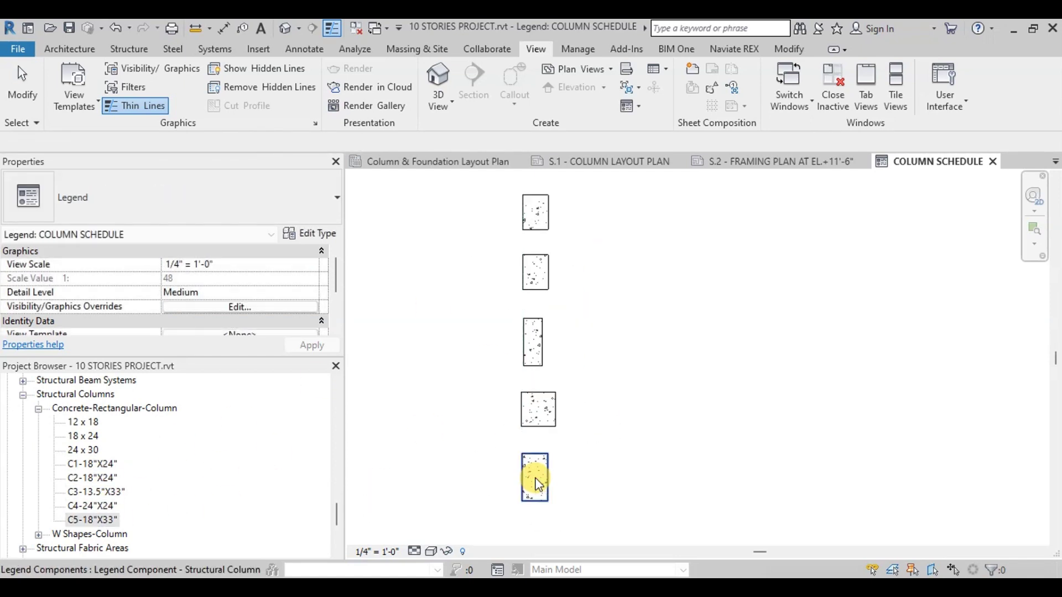
Add a text note C-1 to the left of the uppermost column in the legend.
{"action": "left_click", "coordinate": [305, 49]}
{"action": "left_click", "coordinate": [512, 74]}
{"action": "scroll", "coordinate": [483, 221], "scroll_direction": "up", "scroll_amount": 2}
{"action": "left_click", "coordinate": [459, 195]}
{"action": "type", "text": "C-1"}
{"action": "left_click", "coordinate": [519, 227]}
Copy the C-1 label beside each of the four columns below it.
{"action": "left_click", "coordinate": [479, 210]}
{"action": "left_click", "coordinate": [312, 108]}
{"action": "left_click", "coordinate": [542, 182]}
{"action": "left_click", "coordinate": [543, 272]}
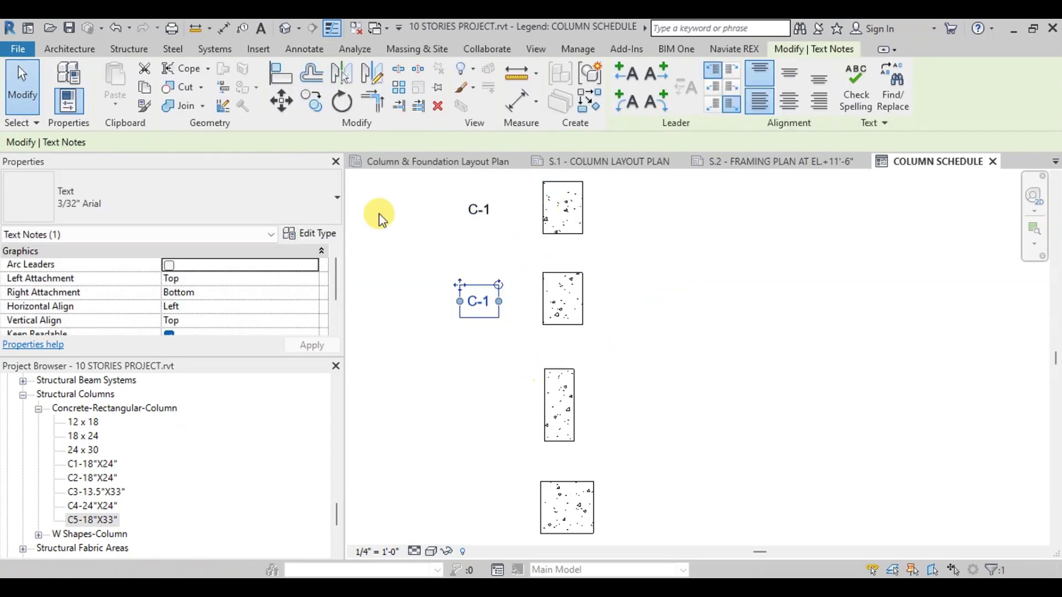
{"action": "left_click", "coordinate": [312, 103]}
{"action": "left_click", "coordinate": [221, 142]}
{"action": "left_click", "coordinate": [543, 272]}
{"action": "left_click", "coordinate": [544, 369]}
Renumber the copied column labels as C-2, C-3, C-4 and C-5 from top to bottom.
{"action": "left_click", "coordinate": [500, 333]}
{"action": "left_click", "coordinate": [500, 333]}
{"action": "type", "text": "3"}
{"action": "double_click", "coordinate": [497, 412]}
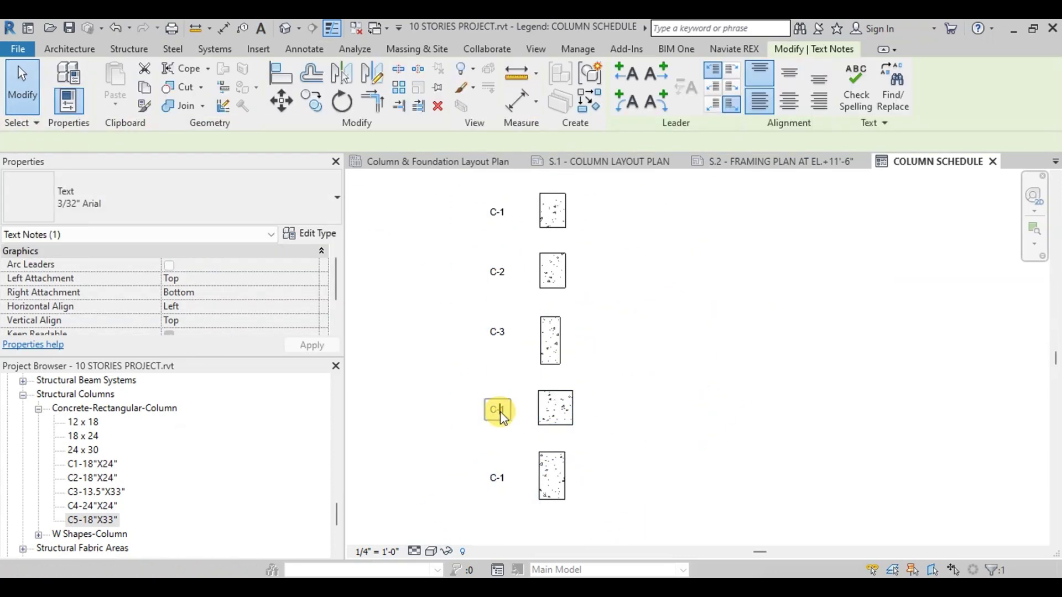
{"action": "type", "text": "4"}
{"action": "double_click", "coordinate": [502, 481]}
{"action": "type", "text": "5"}
Add aligned dimensions for the width and depth of columns C-1 and C-2, above and to the right of each.
{"action": "left_click", "coordinate": [224, 29]}
{"action": "scroll", "coordinate": [548, 191], "scroll_direction": "up", "scroll_amount": 4}
{"action": "left_click", "coordinate": [541, 213]}
{"action": "left_click", "coordinate": [545, 318]}
{"action": "left_click", "coordinate": [653, 266]}
{"action": "scroll", "coordinate": [612, 256], "scroll_direction": "down", "scroll_amount": 2}
{"action": "left_click", "coordinate": [553, 354]}
{"action": "left_click", "coordinate": [597, 358]}
{"action": "left_click", "coordinate": [581, 322]}
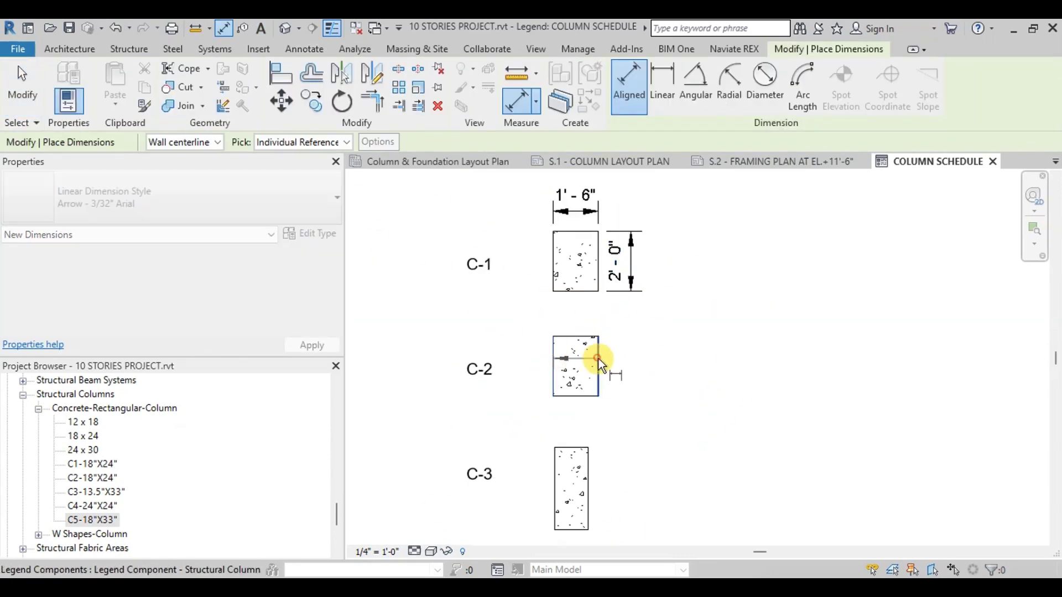
{"action": "left_click", "coordinate": [645, 320]}
Dimension the width and depth of columns C-3 to C-5, and move the column labels closer to the sections.
{"action": "left_click", "coordinate": [629, 439]}
{"action": "left_click", "coordinate": [629, 511]}
{"action": "left_click", "coordinate": [676, 475]}
{"action": "left_click", "coordinate": [414, 551]}
{"action": "left_click", "coordinate": [636, 423]}
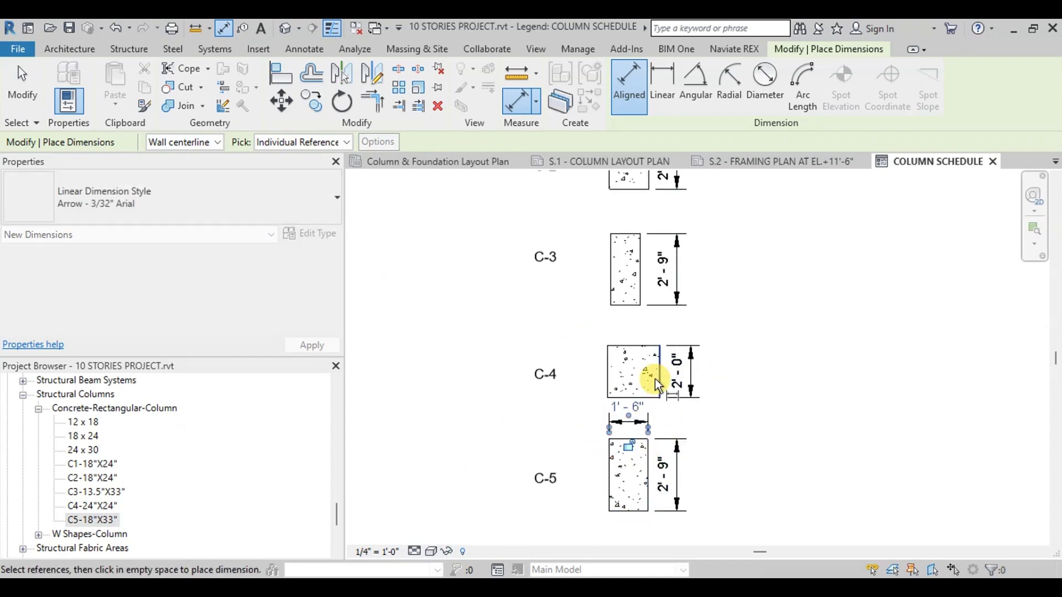
{"action": "scroll", "coordinate": [570, 363], "scroll_direction": "down", "scroll_amount": 3}
{"action": "left_click", "coordinate": [20, 82]}
{"action": "left_click_drag", "start_coordinate": [517, 223], "coordinate": [587, 538]}
{"action": "left_click", "coordinate": [517, 325]}
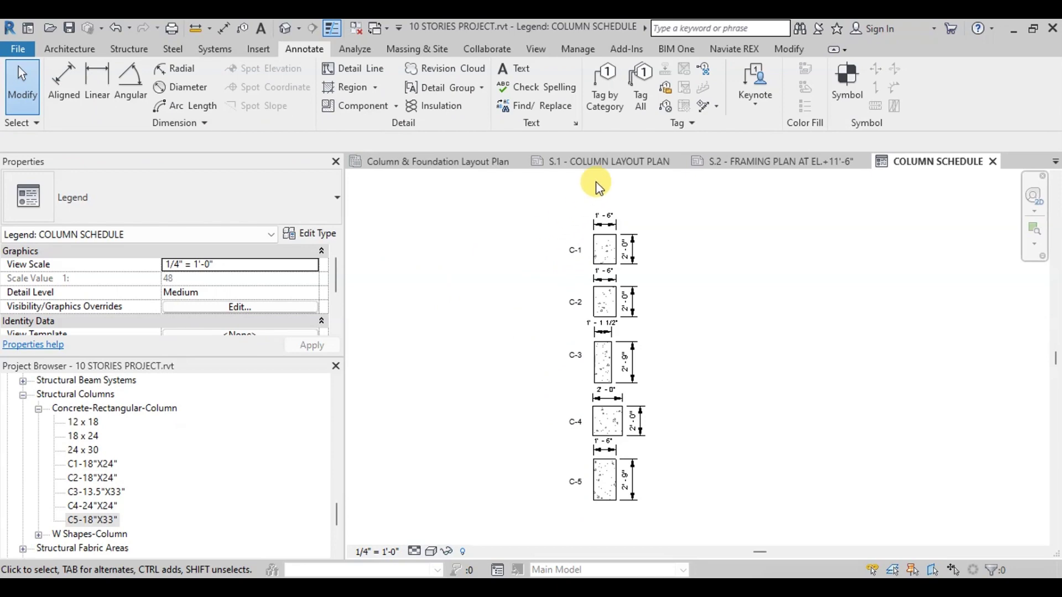
Place the COLUMN SCHEDULE legend on sheet S.1, to the right of the column and foundation plan.
{"action": "left_click", "coordinate": [600, 161]}
{"action": "scroll", "coordinate": [682, 281], "scroll_direction": "down", "scroll_amount": 5}
{"action": "left_click", "coordinate": [763, 371]}
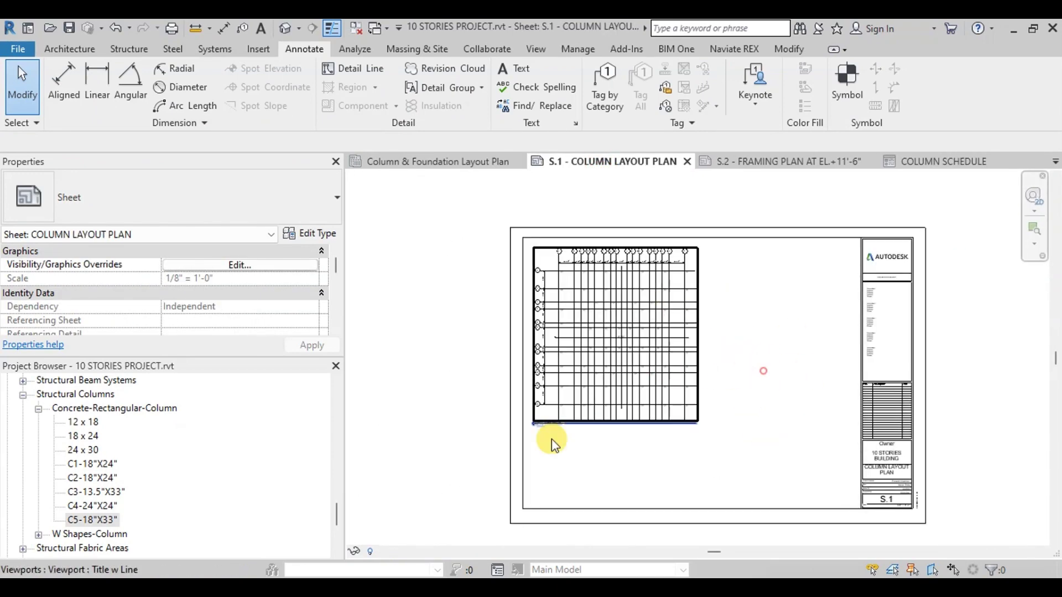
{"action": "scroll", "coordinate": [241, 438], "scroll_direction": "down", "scroll_amount": 5}
{"action": "scroll", "coordinate": [205, 447], "scroll_direction": "up", "scroll_amount": 3}
{"action": "scroll", "coordinate": [201, 445], "scroll_direction": "up", "scroll_amount": 15}
{"action": "left_click", "coordinate": [7, 422]}
{"action": "left_click", "coordinate": [79, 436]}
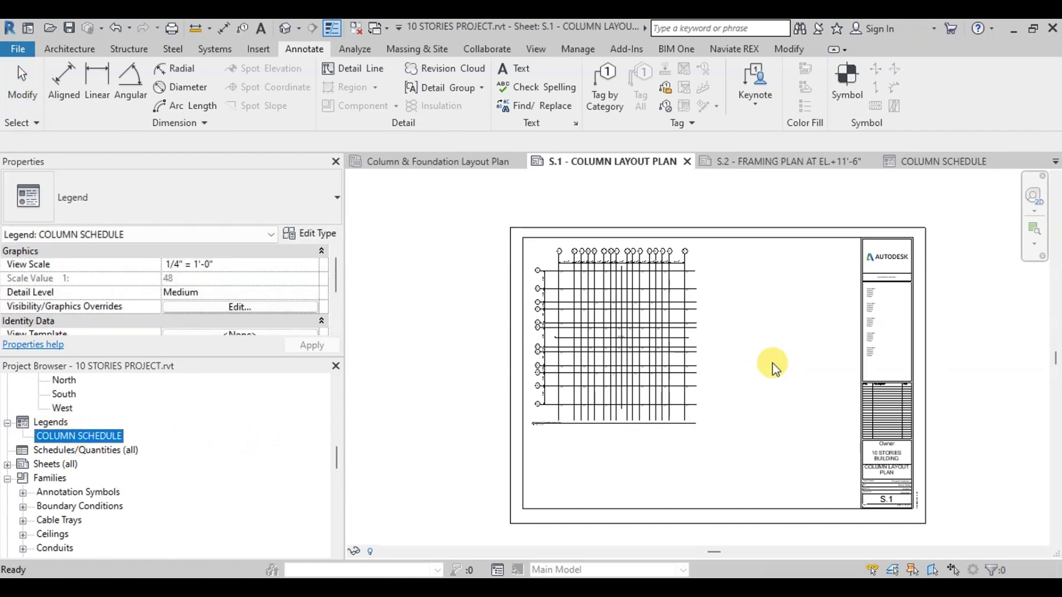
{"action": "left_click_drag", "start_coordinate": [780, 374], "coordinate": [751, 321]}
{"action": "left_click", "coordinate": [742, 339]}
{"action": "scroll", "coordinate": [741, 335], "scroll_direction": "up", "scroll_amount": 3}
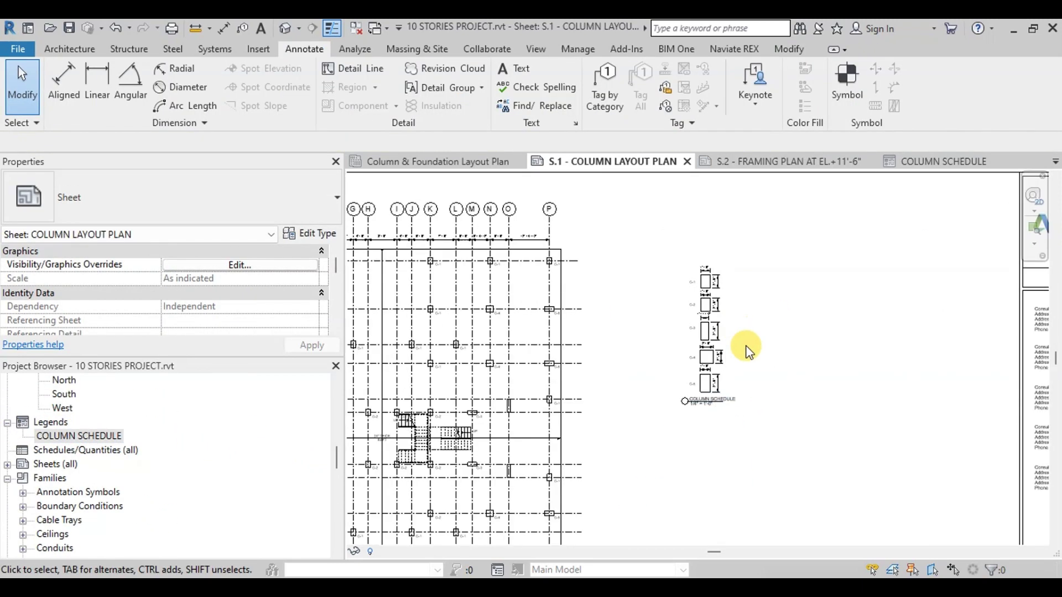
Set the placed column schedule's scale to 1/2" = 1'-0" and reposition it with its title beside the plan.
{"action": "scroll", "coordinate": [738, 331], "scroll_direction": "down", "scroll_amount": 2}
{"action": "double_click", "coordinate": [735, 342]}
{"action": "left_click", "coordinate": [376, 552]}
{"action": "left_click", "coordinate": [410, 175]}
{"action": "double_click", "coordinate": [753, 425]}
{"action": "mouse_move", "coordinate": [745, 382]}
{"action": "left_mouse_down"}
{"action": "mouse_move", "coordinate": [749, 433]}
{"action": "mouse_move", "coordinate": [757, 384]}
{"action": "left_mouse_up"}
{"action": "left_click", "coordinate": [756, 424]}
{"action": "left_click_drag", "start_coordinate": [729, 264], "coordinate": [704, 334]}
{"action": "left_click", "coordinate": [781, 354]}
Examine the column layout plan and the column schedule on sheet S.1.
{"action": "scroll", "coordinate": [720, 285], "scroll_direction": "down", "scroll_amount": 1}
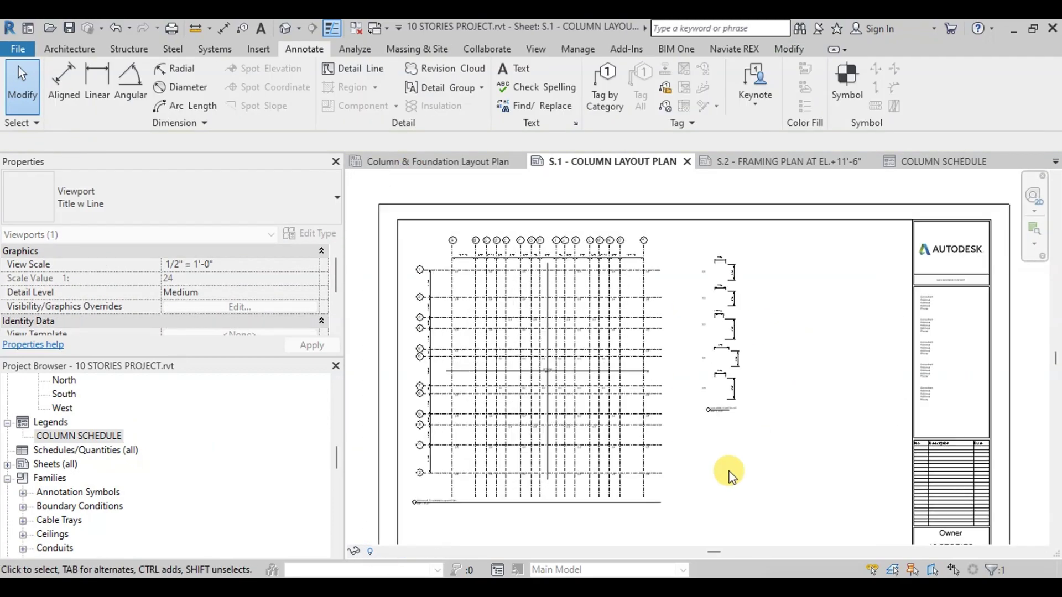
{"action": "scroll", "coordinate": [712, 330], "scroll_direction": "up", "scroll_amount": 4}
{"action": "scroll", "coordinate": [746, 204], "scroll_direction": "up", "scroll_amount": 2}
{"action": "scroll", "coordinate": [684, 260], "scroll_direction": "down", "scroll_amount": 3}
{"action": "scroll", "coordinate": [695, 504], "scroll_direction": "up", "scroll_amount": 2}
{"action": "scroll", "coordinate": [738, 380], "scroll_direction": "down", "scroll_amount": 4}
{"action": "scroll", "coordinate": [719, 387], "scroll_direction": "down", "scroll_amount": 2}
{"action": "scroll", "coordinate": [553, 444], "scroll_direction": "up", "scroll_amount": 5}
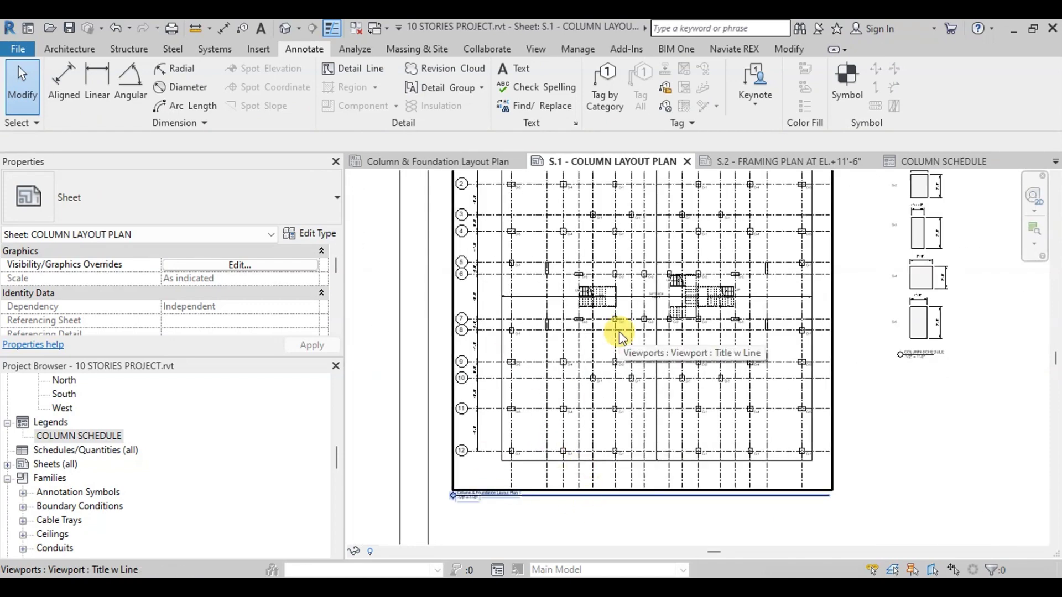
Activate the plan on sheet S.1 and draw a horizontal building section across the full raft between grids 6 and 7, through the stairs.
{"action": "left_click", "coordinate": [525, 55]}
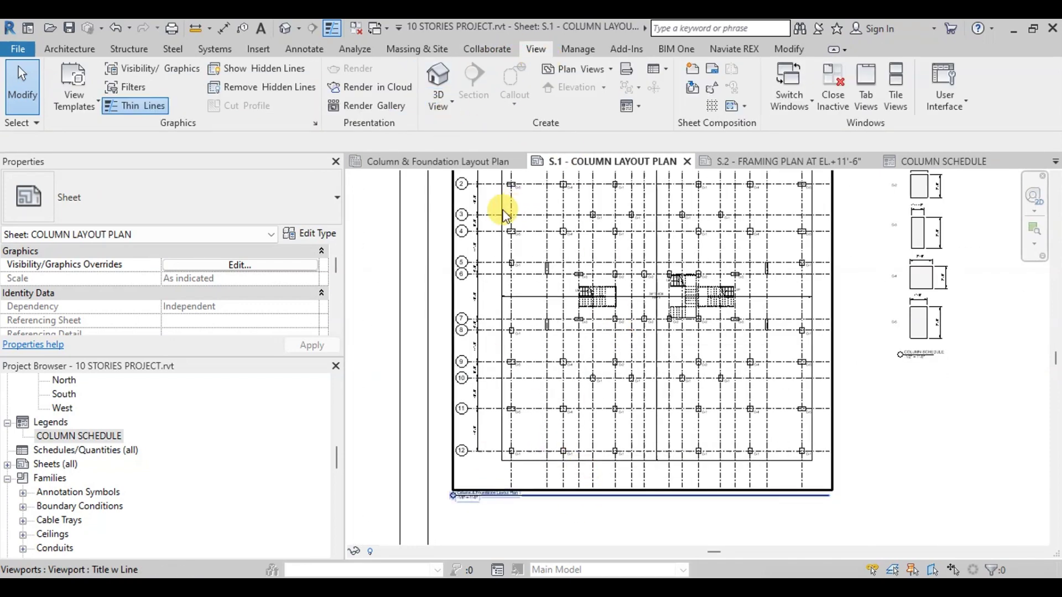
{"action": "double_click", "coordinate": [466, 235]}
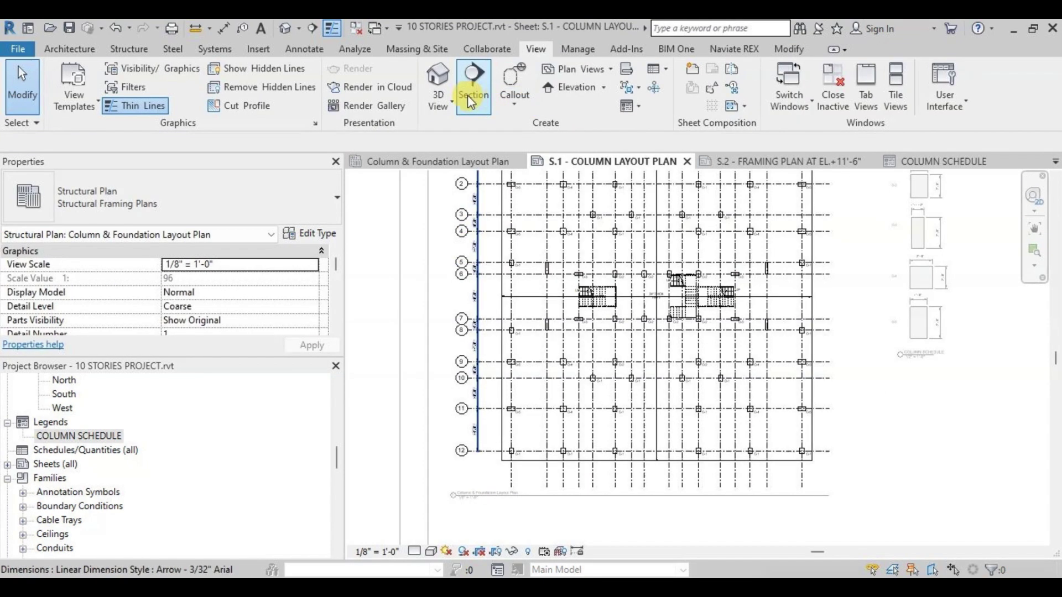
{"action": "left_click", "coordinate": [469, 98]}
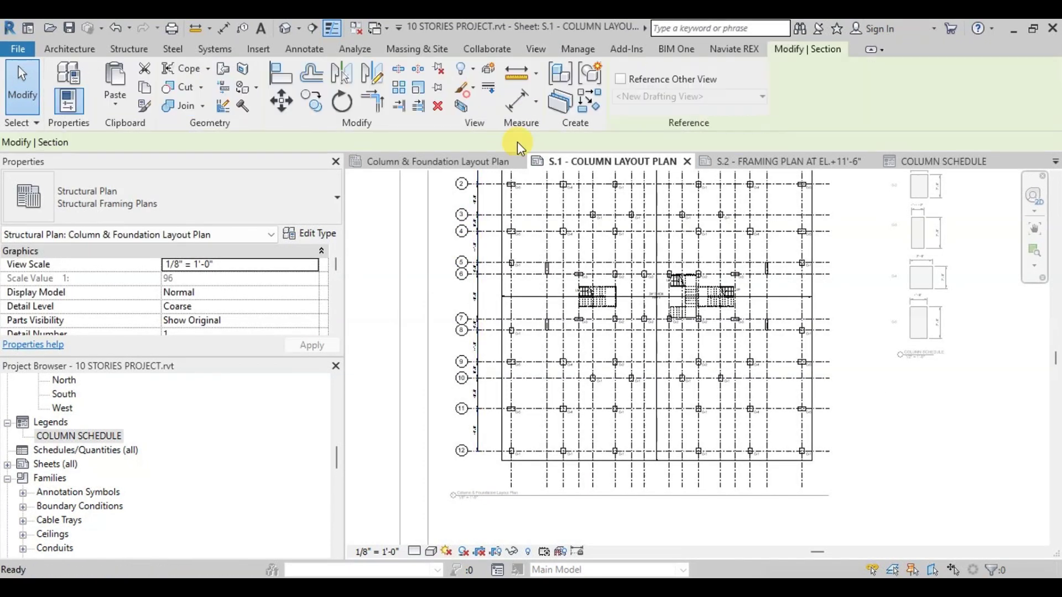
{"action": "left_click", "coordinate": [486, 301]}
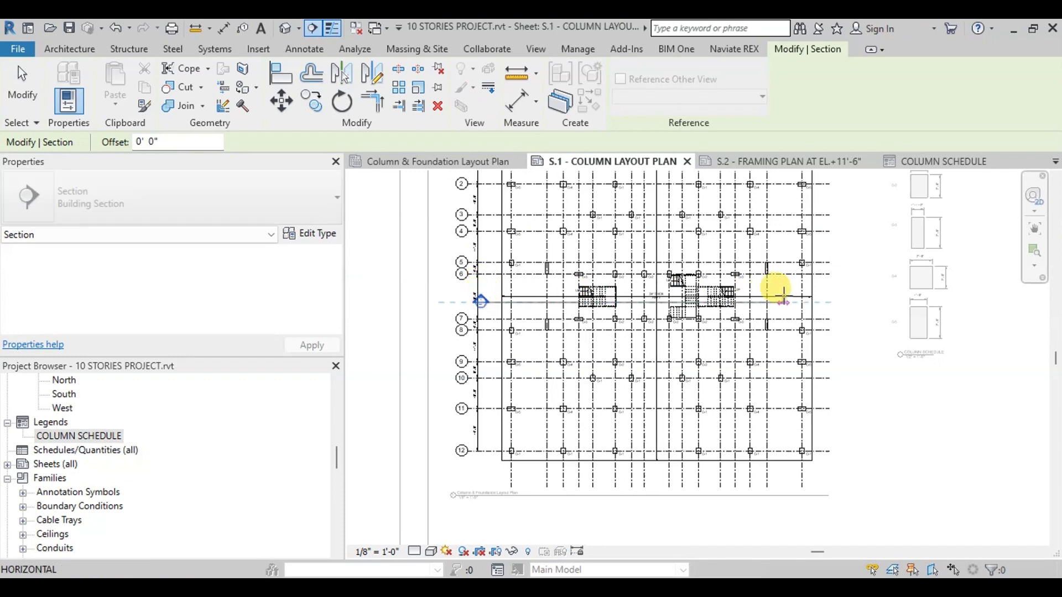
{"action": "scroll", "coordinate": [775, 289], "scroll_direction": "up", "scroll_amount": 2}
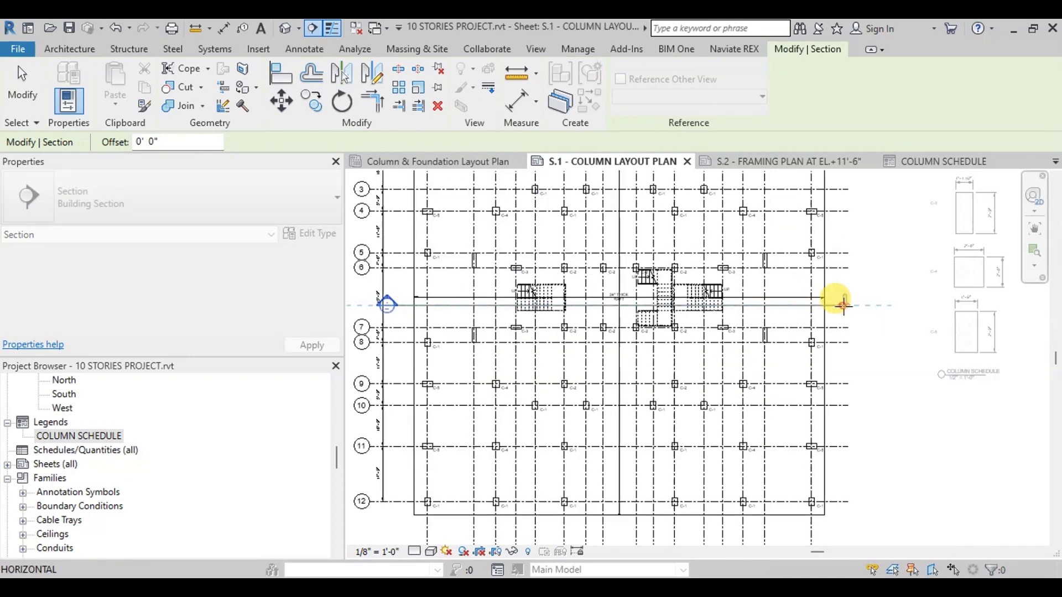
{"action": "left_click", "coordinate": [844, 305]}
{"action": "scroll", "coordinate": [833, 324], "scroll_direction": "down", "scroll_amount": 4}
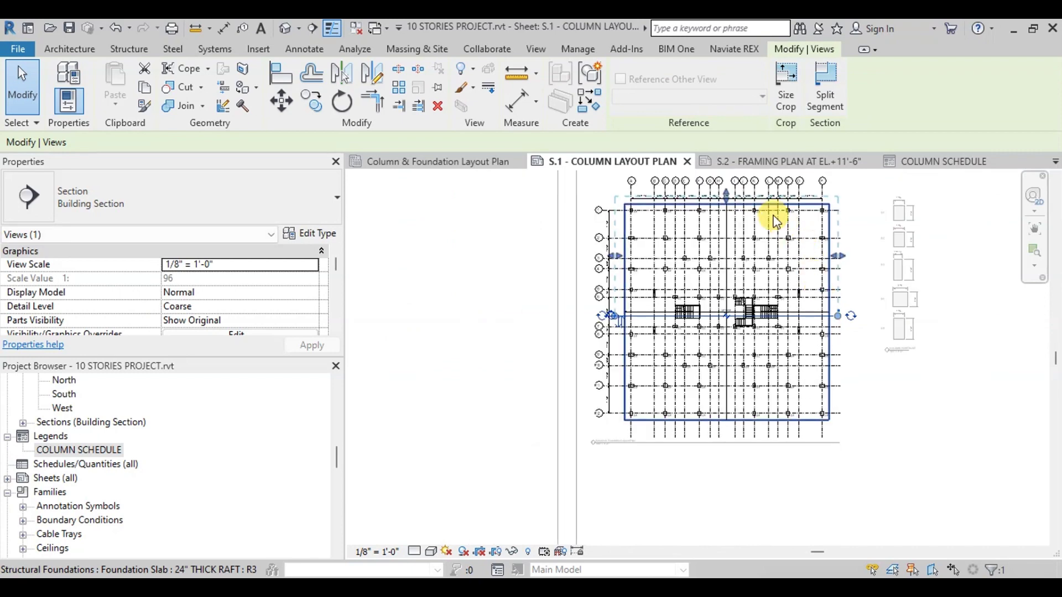
Reduce the section's view depth to just beyond grid 6, add a section head at its right end and deactivate the plan view.
{"action": "scroll", "coordinate": [747, 202], "scroll_direction": "up", "scroll_amount": 1}
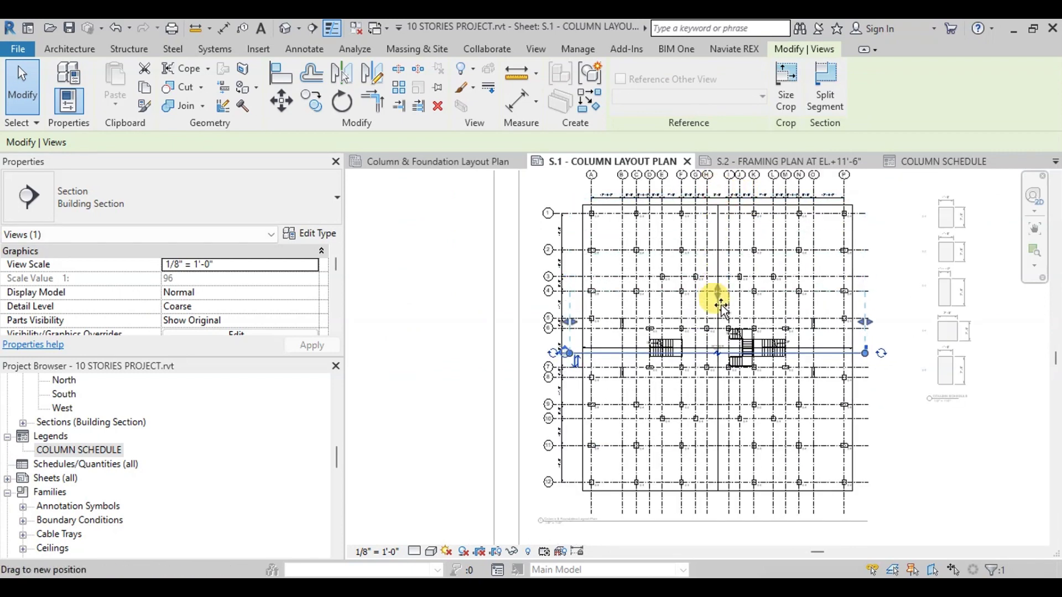
{"action": "left_click_drag", "start_coordinate": [721, 326], "coordinate": [719, 330]}
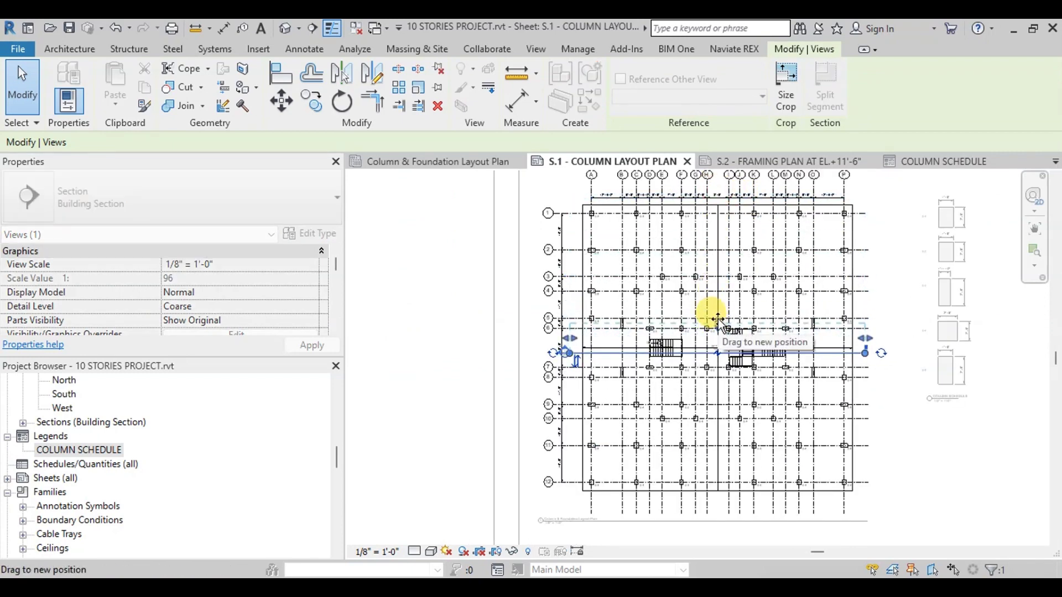
{"action": "left_click", "coordinate": [880, 354]}
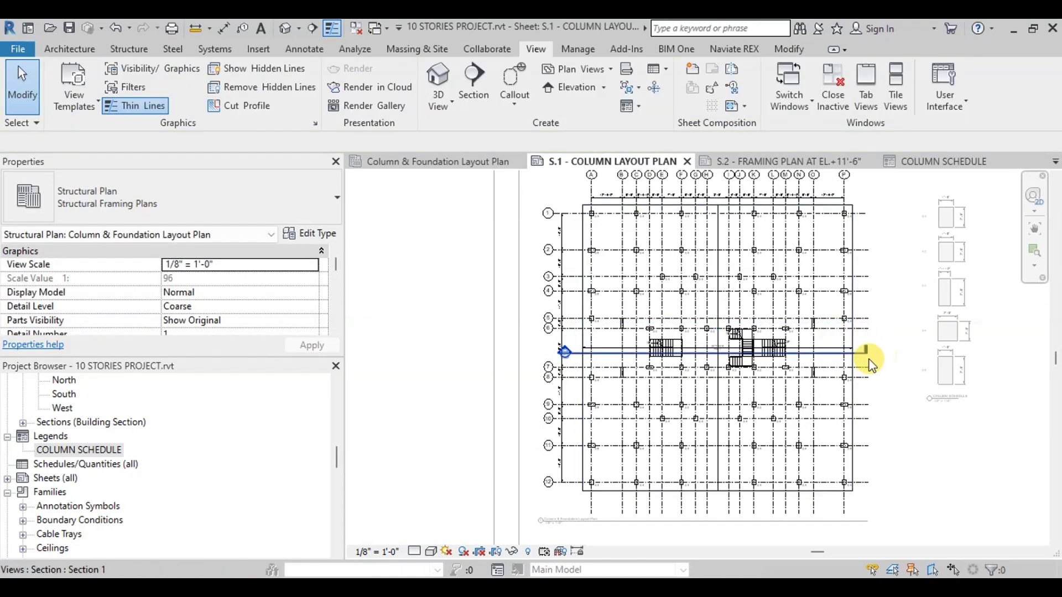
{"action": "left_click", "coordinate": [869, 354]}
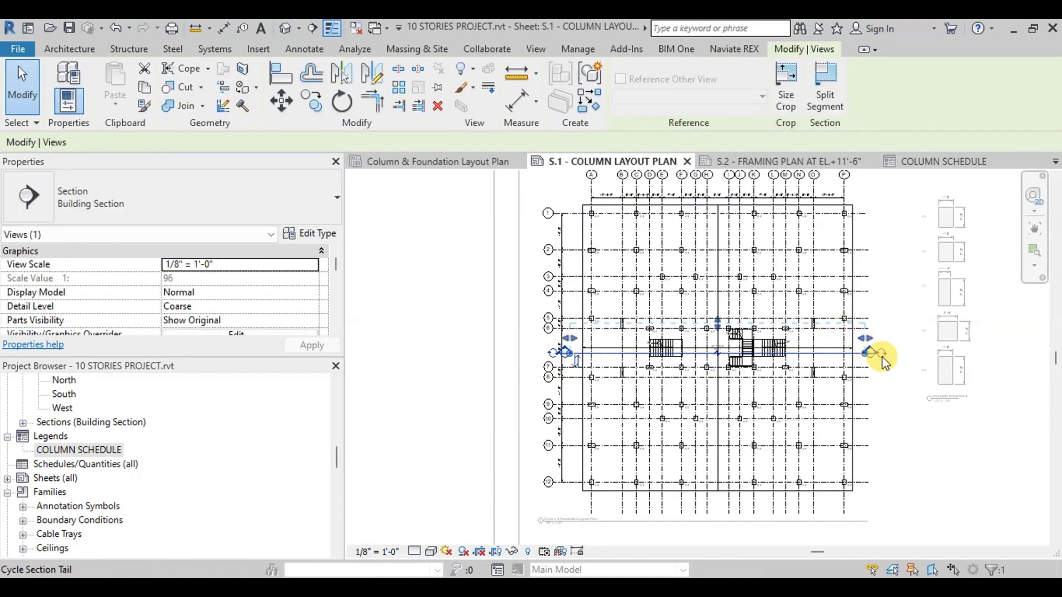
{"action": "left_click", "coordinate": [887, 366]}
{"action": "scroll", "coordinate": [771, 285], "scroll_direction": "down", "scroll_amount": 5}
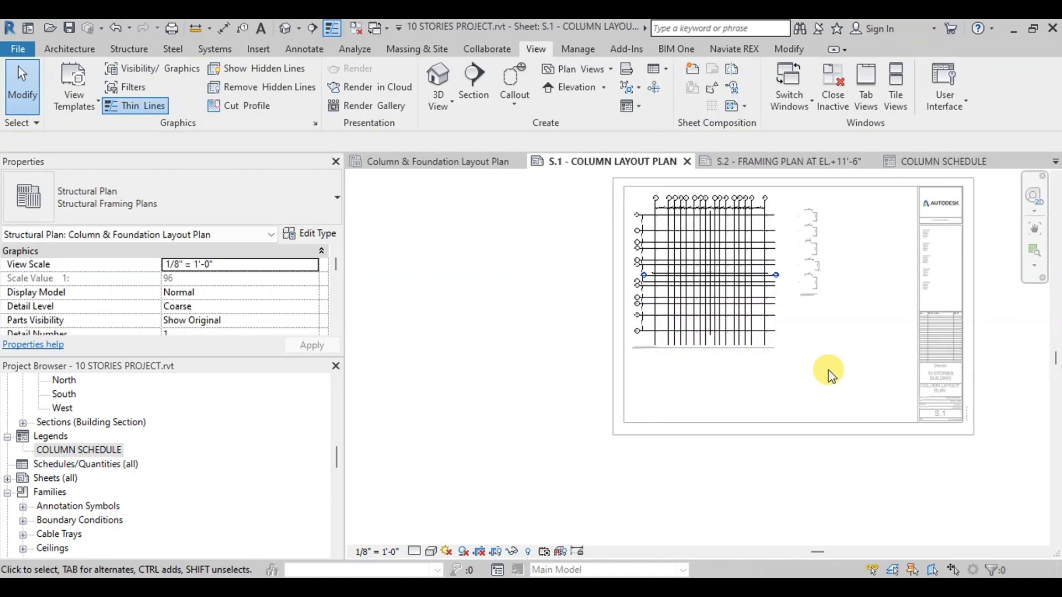
{"action": "double_click", "coordinate": [825, 374]}
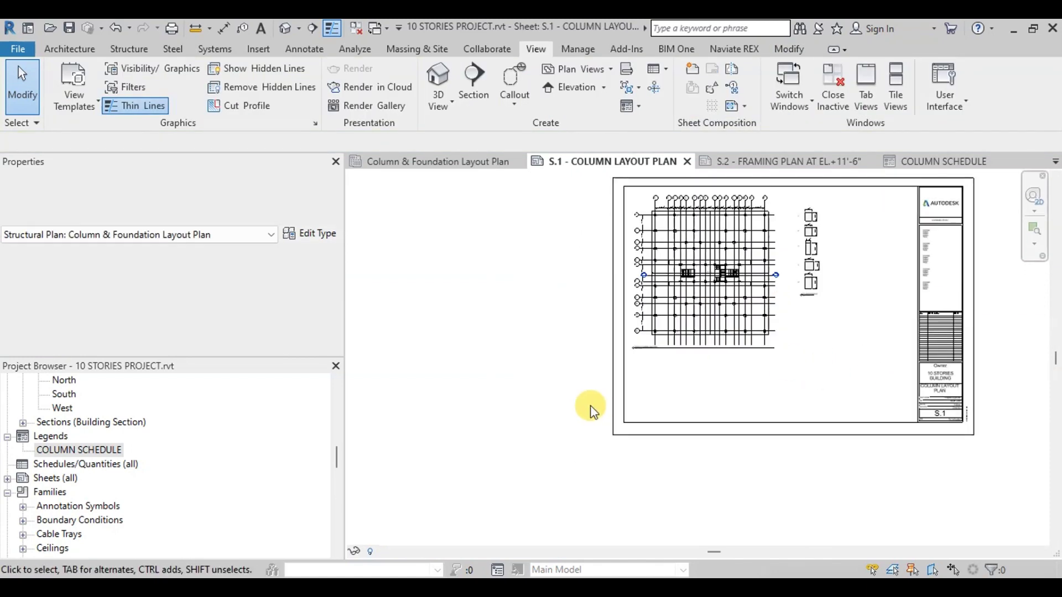
Place the Section 1 view on sheet S.1 below the plan.
{"action": "left_click", "coordinate": [23, 422]}
{"action": "left_click", "coordinate": [70, 436]}
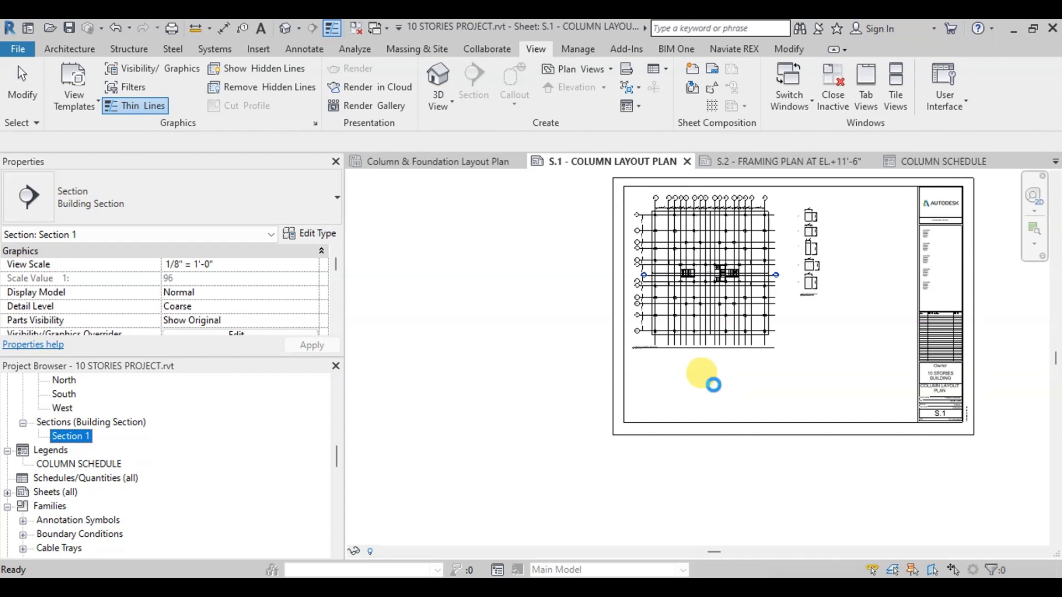
{"action": "left_click_drag", "start_coordinate": [715, 385], "coordinate": [715, 385]}
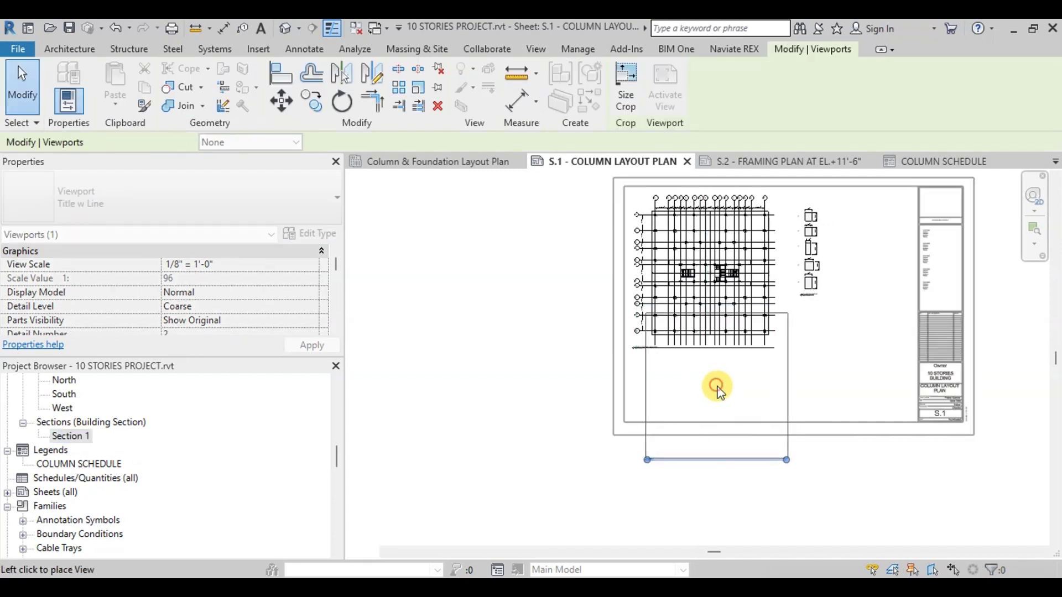
Activate the placed section, crop it down to the raft foundation and first flight of stairs, and hide its crop region.
{"action": "scroll", "coordinate": [741, 387], "scroll_direction": "up", "scroll_amount": 4}
{"action": "left_click", "coordinate": [559, 354]}
{"action": "double_click", "coordinate": [597, 337]}
{"action": "left_click", "coordinate": [591, 338]}
{"action": "left_click_drag", "start_coordinate": [702, 275], "coordinate": [711, 481]}
{"action": "scroll", "coordinate": [697, 525], "scroll_direction": "up", "scroll_amount": 5}
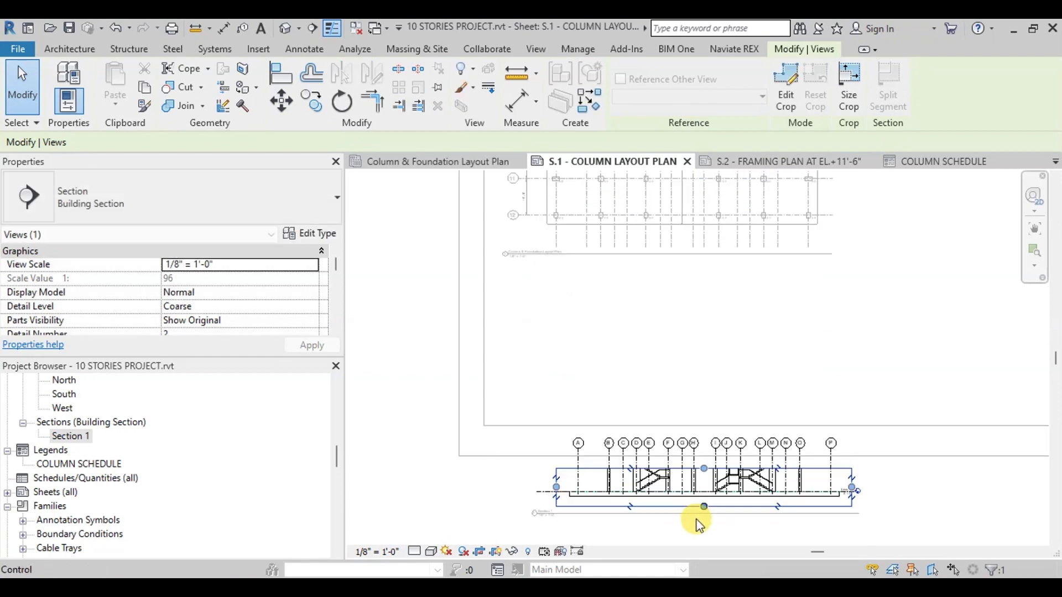
{"action": "left_click", "coordinate": [495, 552]}
Set the section view's scale to 1/4" = 1'-0" and deactivate the view.
{"action": "scroll", "coordinate": [451, 440], "scroll_direction": "down", "scroll_amount": 2}
{"action": "left_click", "coordinate": [378, 551]}
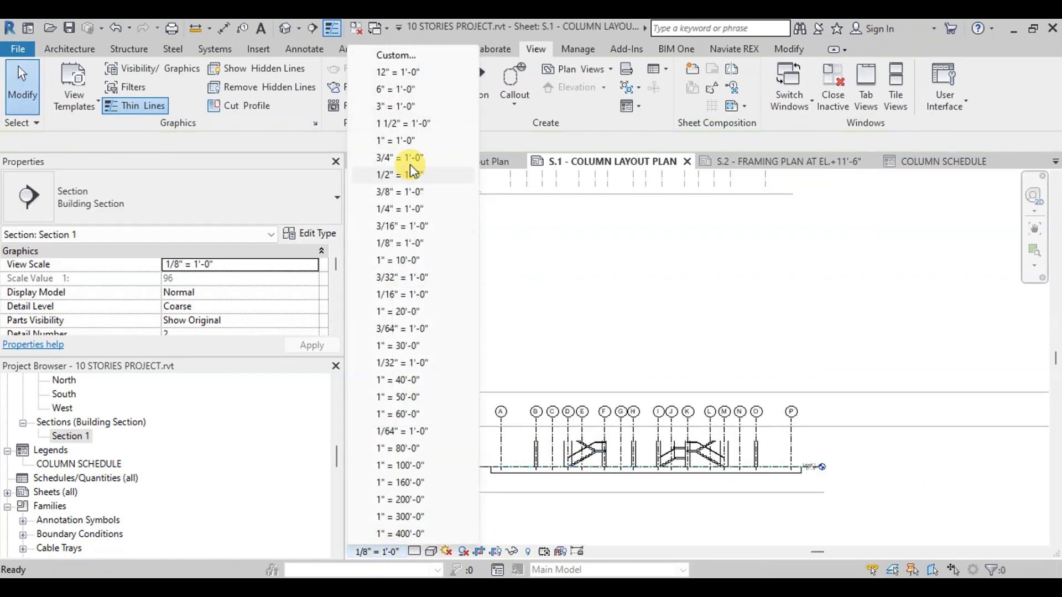
{"action": "left_click", "coordinate": [418, 210]}
{"action": "double_click", "coordinate": [487, 308]}
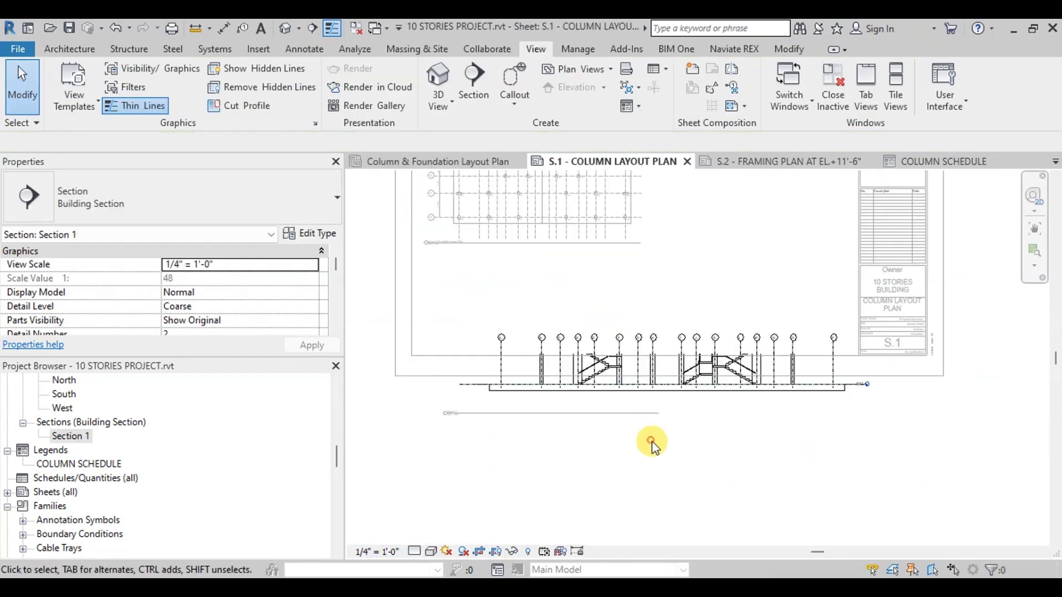
Move the section inside the sheet border below the plan and shift its title directly beneath the drawing.
{"action": "left_click_drag", "start_coordinate": [670, 398], "coordinate": [639, 323]}
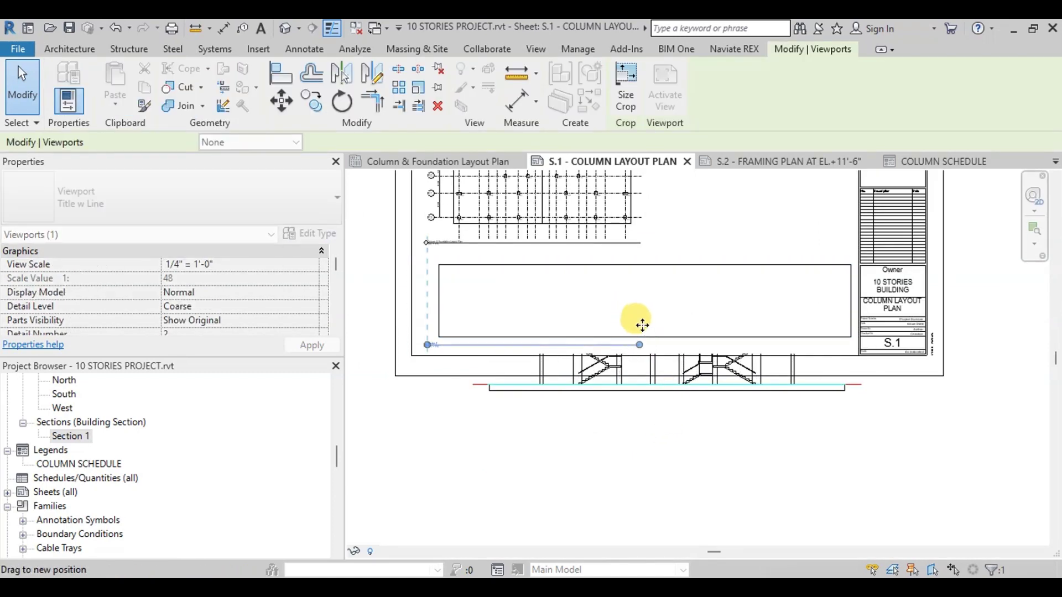
{"action": "left_click", "coordinate": [646, 444]}
{"action": "left_click_drag", "start_coordinate": [547, 344], "coordinate": [564, 330]}
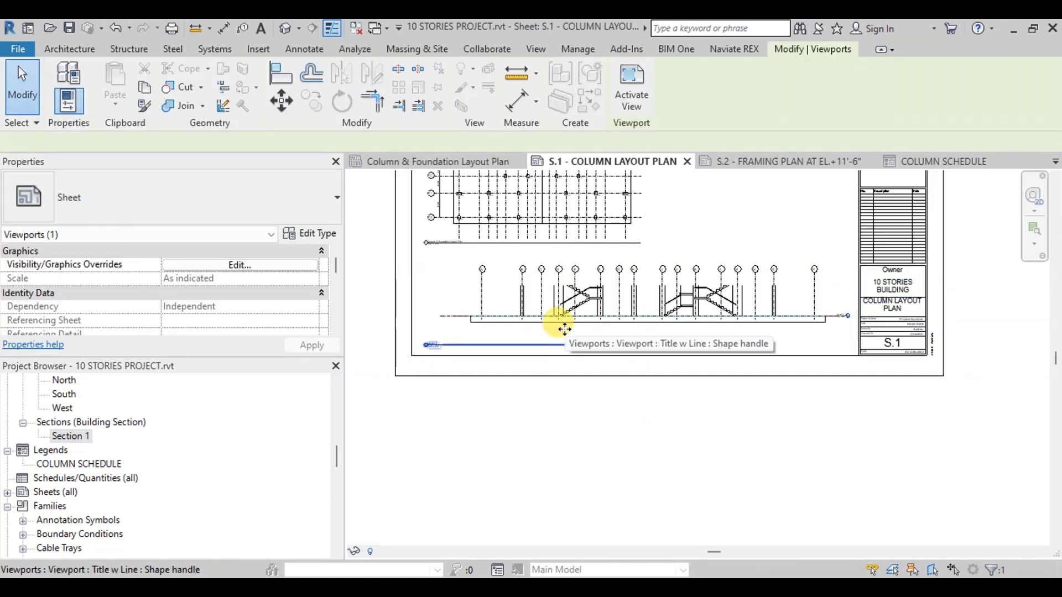
{"action": "left_click", "coordinate": [566, 394]}
{"action": "scroll", "coordinate": [566, 300], "scroll_direction": "down", "scroll_amount": 1}
{"action": "middle_click_drag", "start_coordinate": [738, 219], "coordinate": [731, 390]}
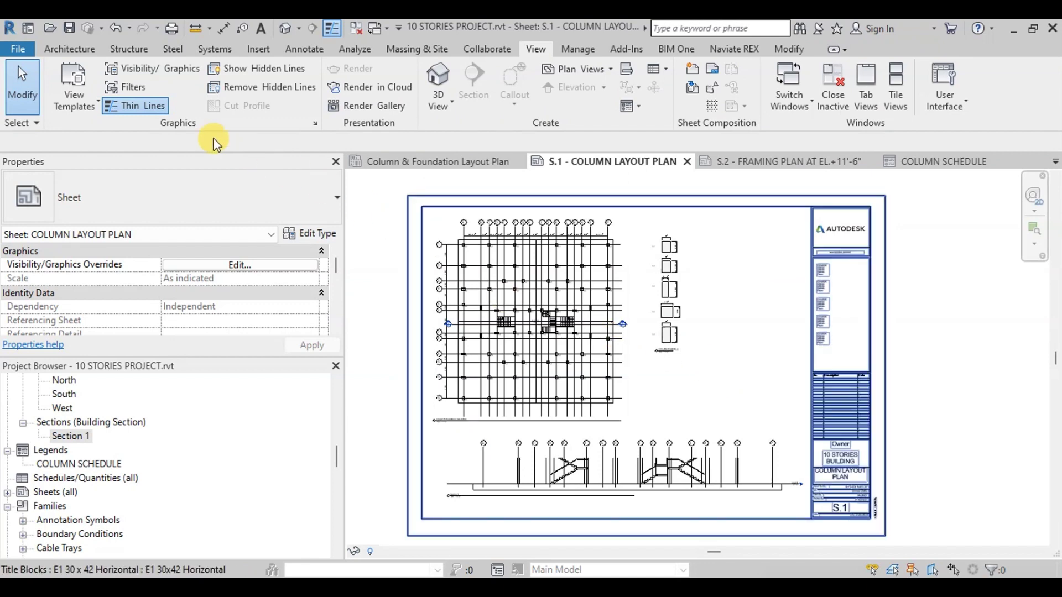
Export the current sheet S.1 - COLUMN LAYOUT PLAN as an AutoCAD 2007 DWG file into the 10 STORIES STRUCTURE folder.
{"action": "left_click", "coordinate": [25, 48]}
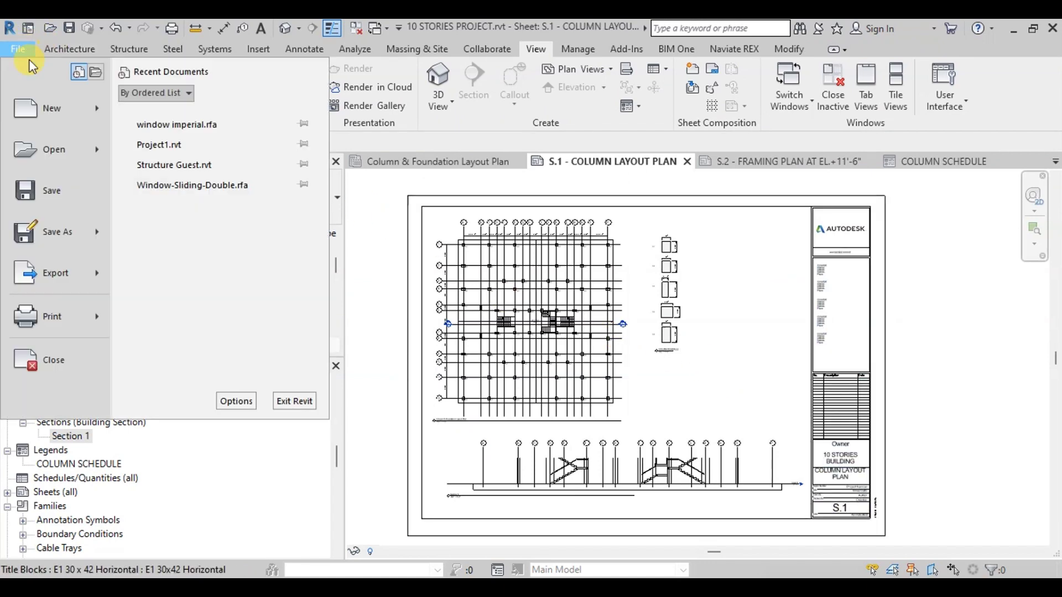
{"action": "mouse_move", "coordinate": [69, 267]}
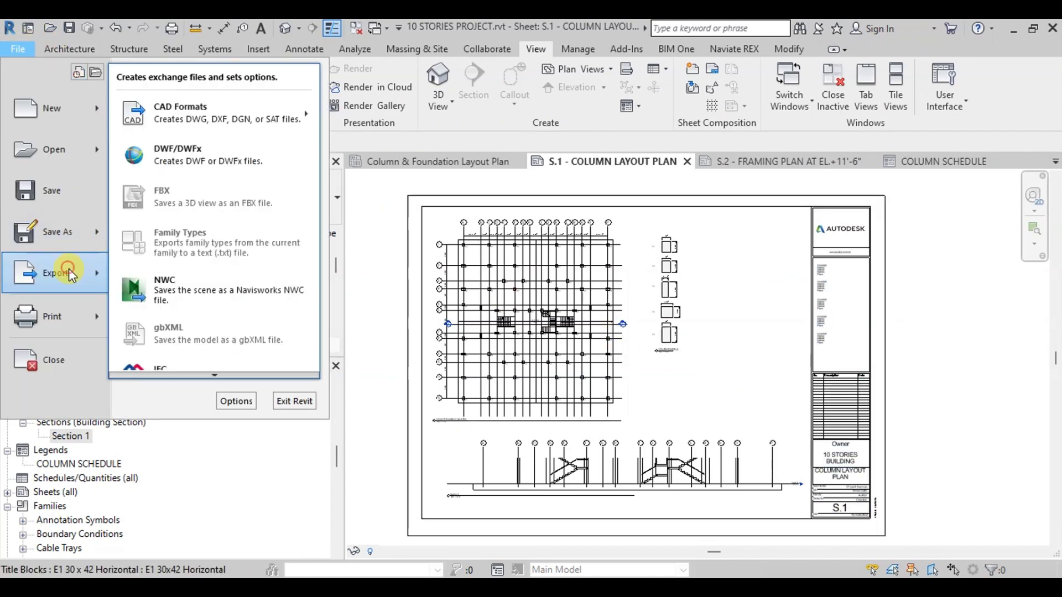
{"action": "mouse_move", "coordinate": [211, 116]}
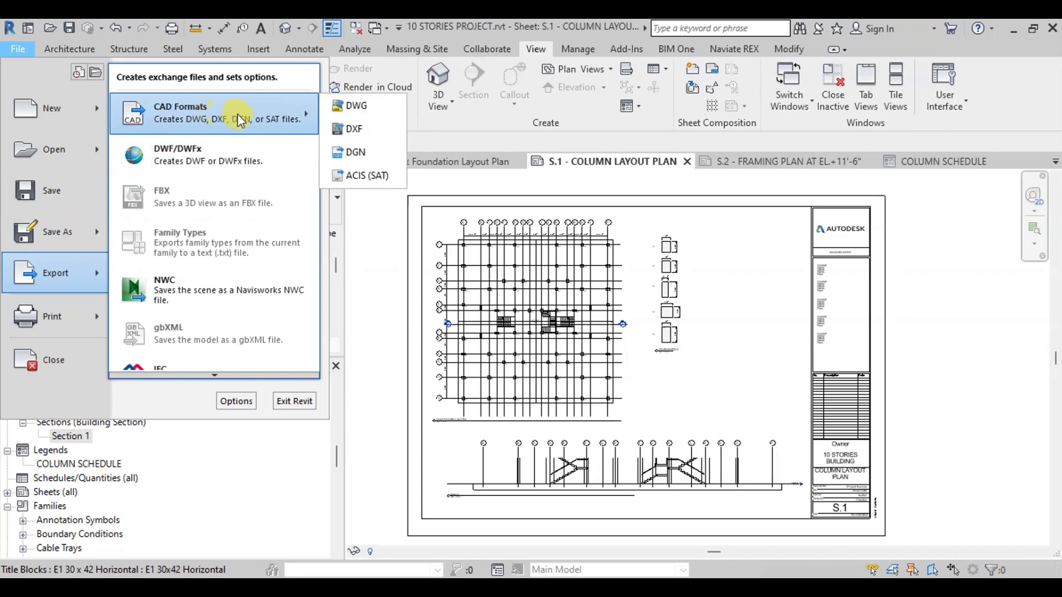
{"action": "left_click", "coordinate": [339, 106]}
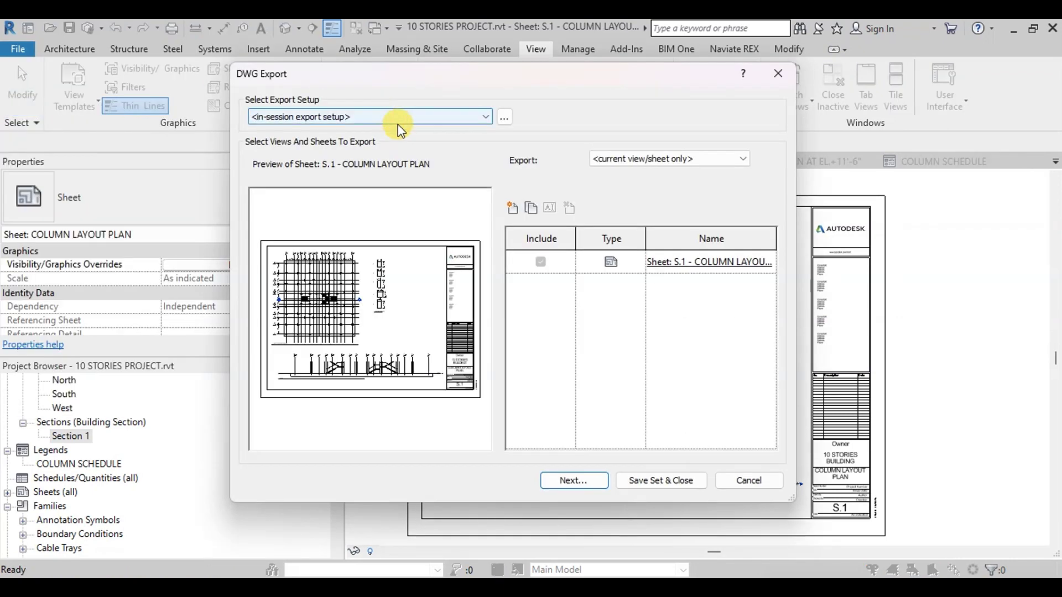
{"action": "left_click", "coordinate": [600, 481]}
{"action": "left_click", "coordinate": [609, 429]}
{"action": "left_click", "coordinate": [606, 467]}
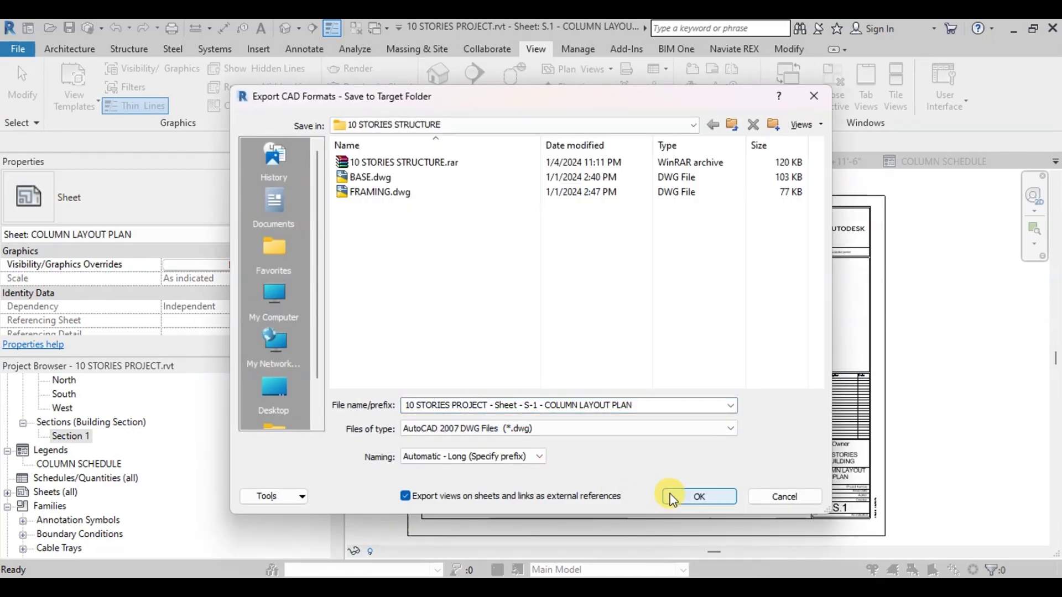
{"action": "left_click", "coordinate": [671, 498]}
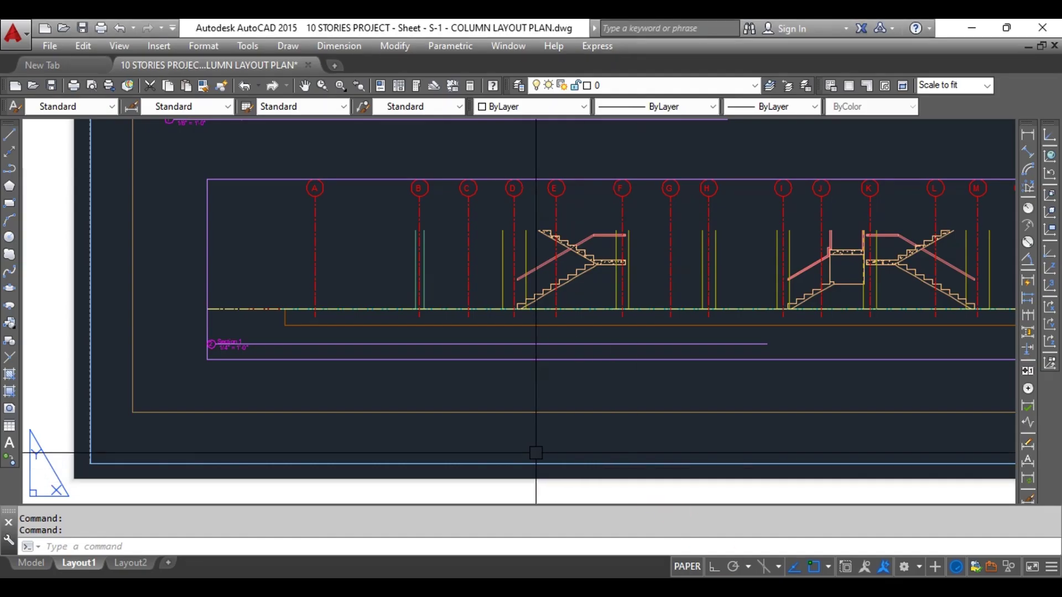
Examine the exported S.1 drawing in AutoCAD, checking the overall sheet, the foundation section and the column layout plan's tags and dimensions.
{"action": "scroll", "coordinate": [536, 453], "scroll_direction": "down", "scroll_amount": 8}
{"action": "scroll", "coordinate": [585, 386], "scroll_direction": "up", "scroll_amount": 4}
{"action": "scroll", "coordinate": [558, 338], "scroll_direction": "down", "scroll_amount": 2}
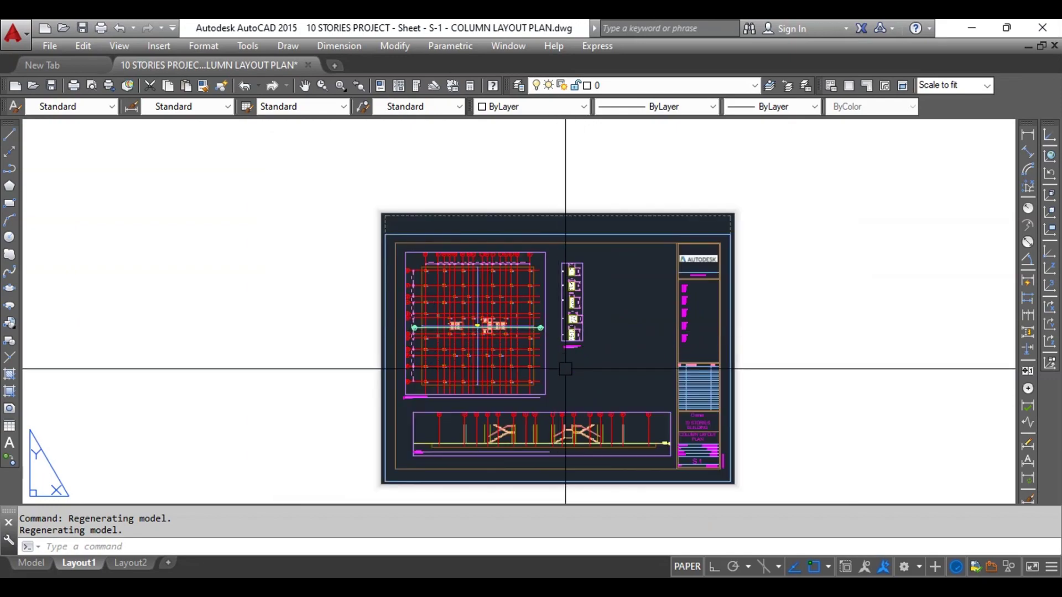
{"action": "scroll", "coordinate": [558, 346], "scroll_direction": "up", "scroll_amount": 3}
{"action": "key", "text": "Escape"}
{"action": "key", "text": "Escape"}
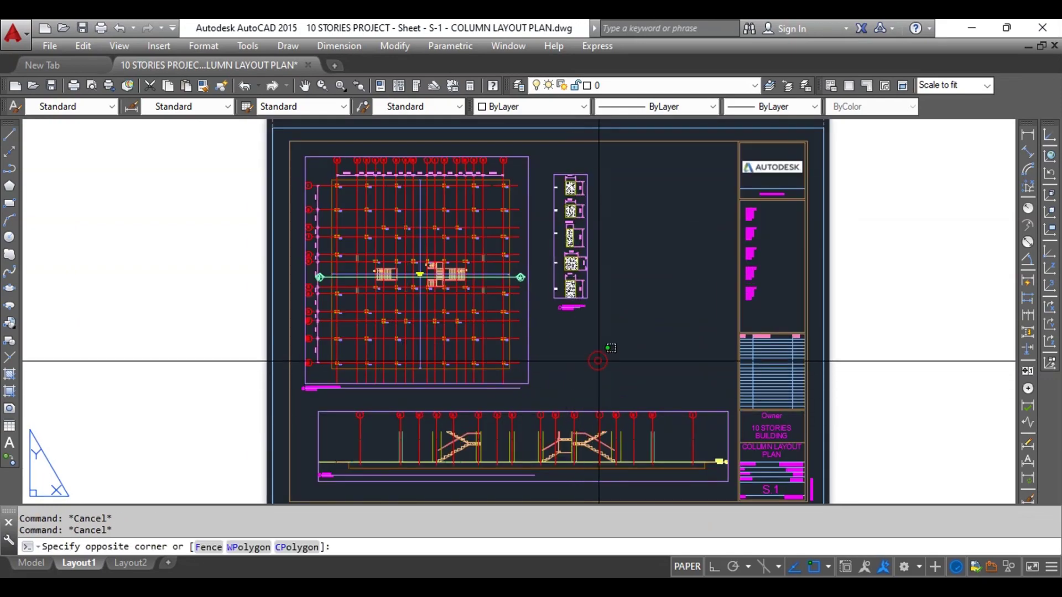
{"action": "key", "text": "Escape"}
{"action": "key", "text": "Escape"}
{"action": "scroll", "coordinate": [388, 193], "scroll_direction": "up", "scroll_amount": 6}
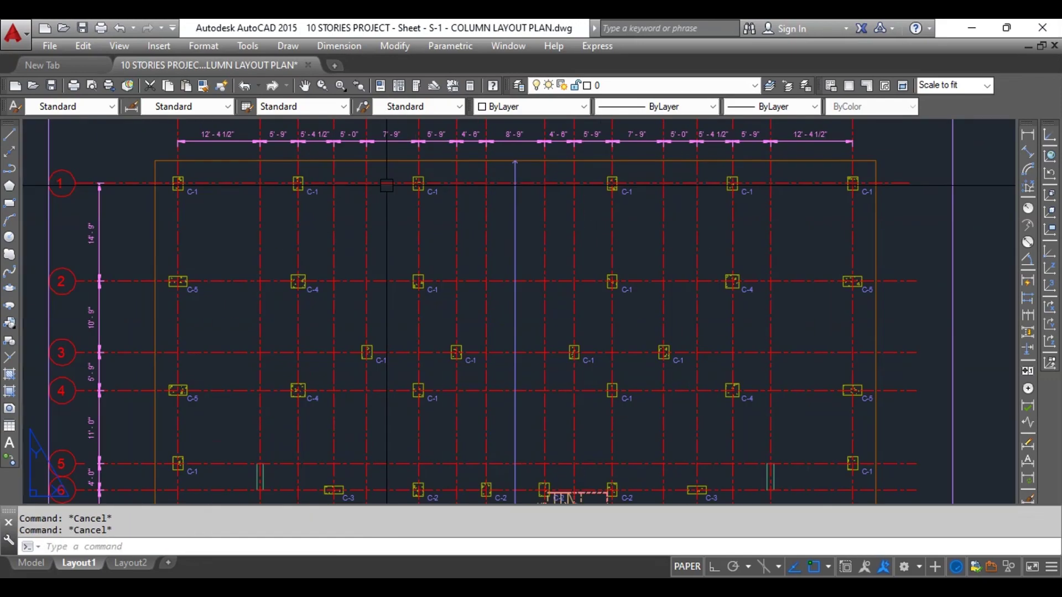